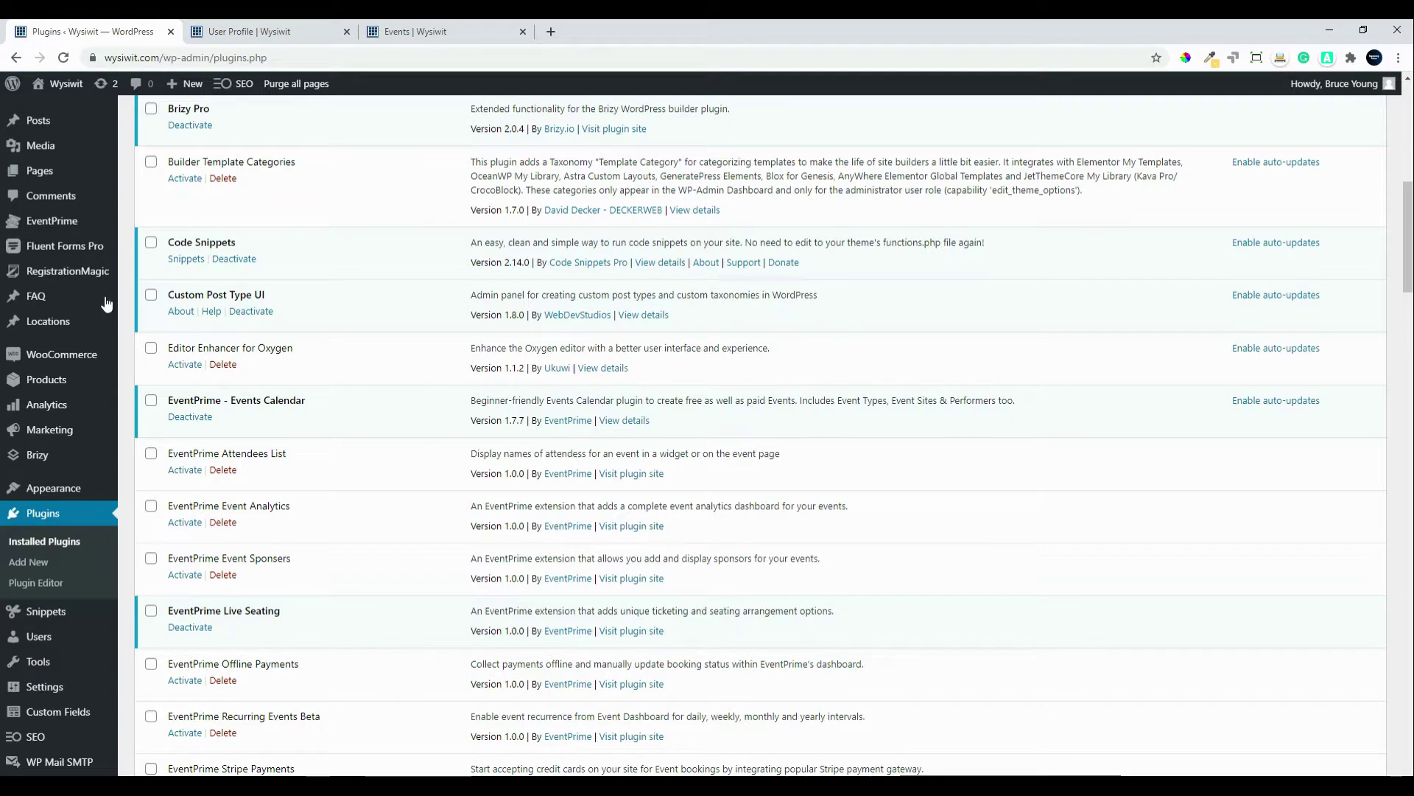
Open the DemoVenue event site for editing from the EventPrime event sites and locations.
click(51, 232)
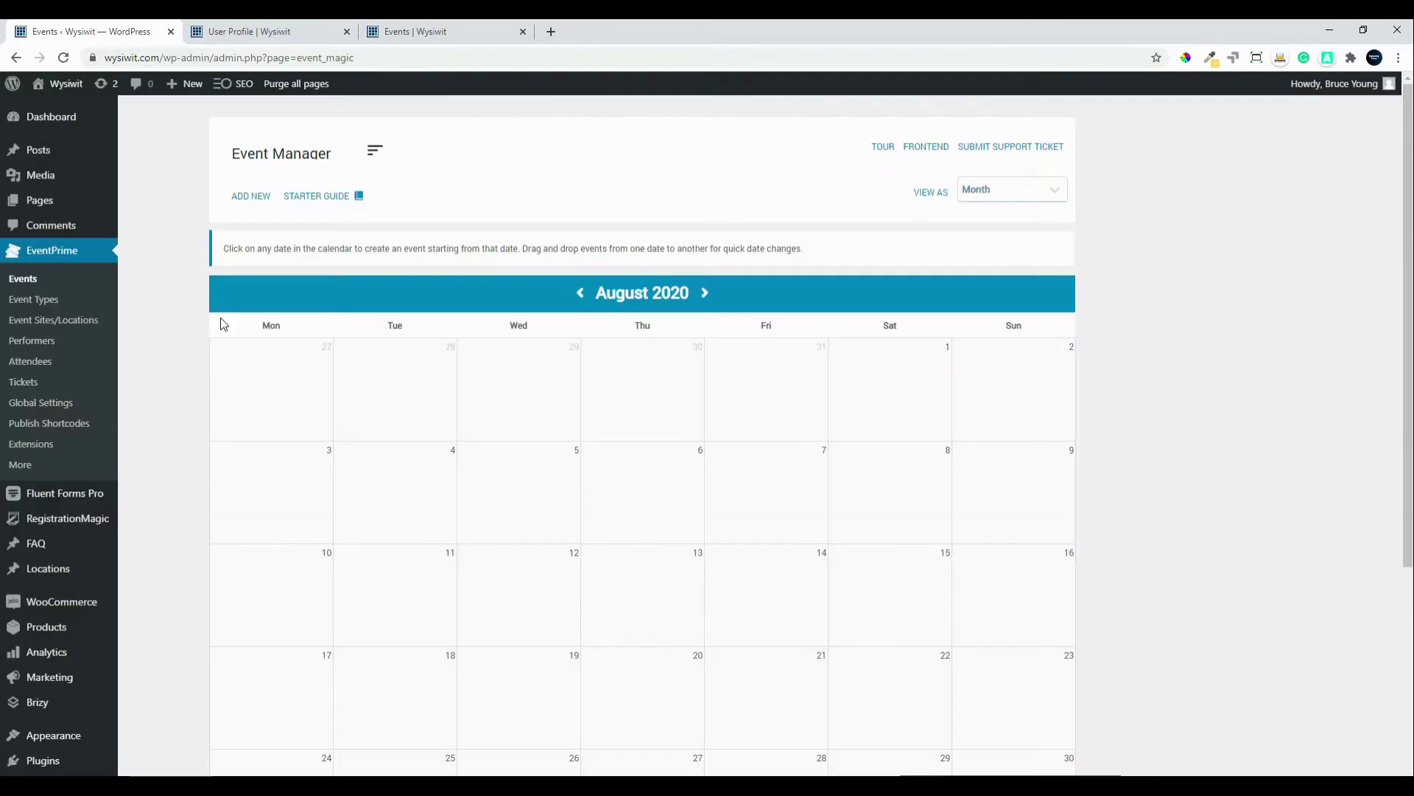
click(56, 324)
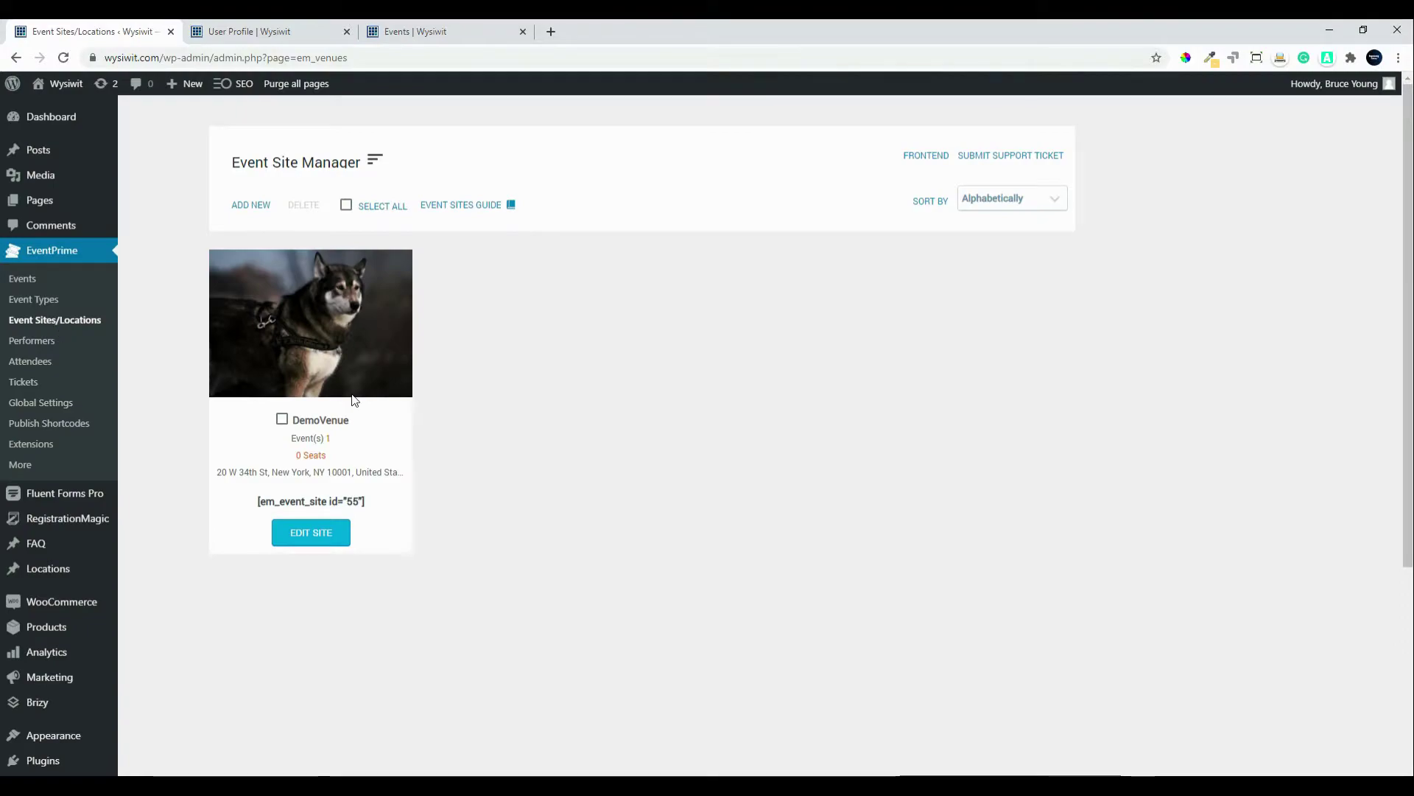
click(327, 535)
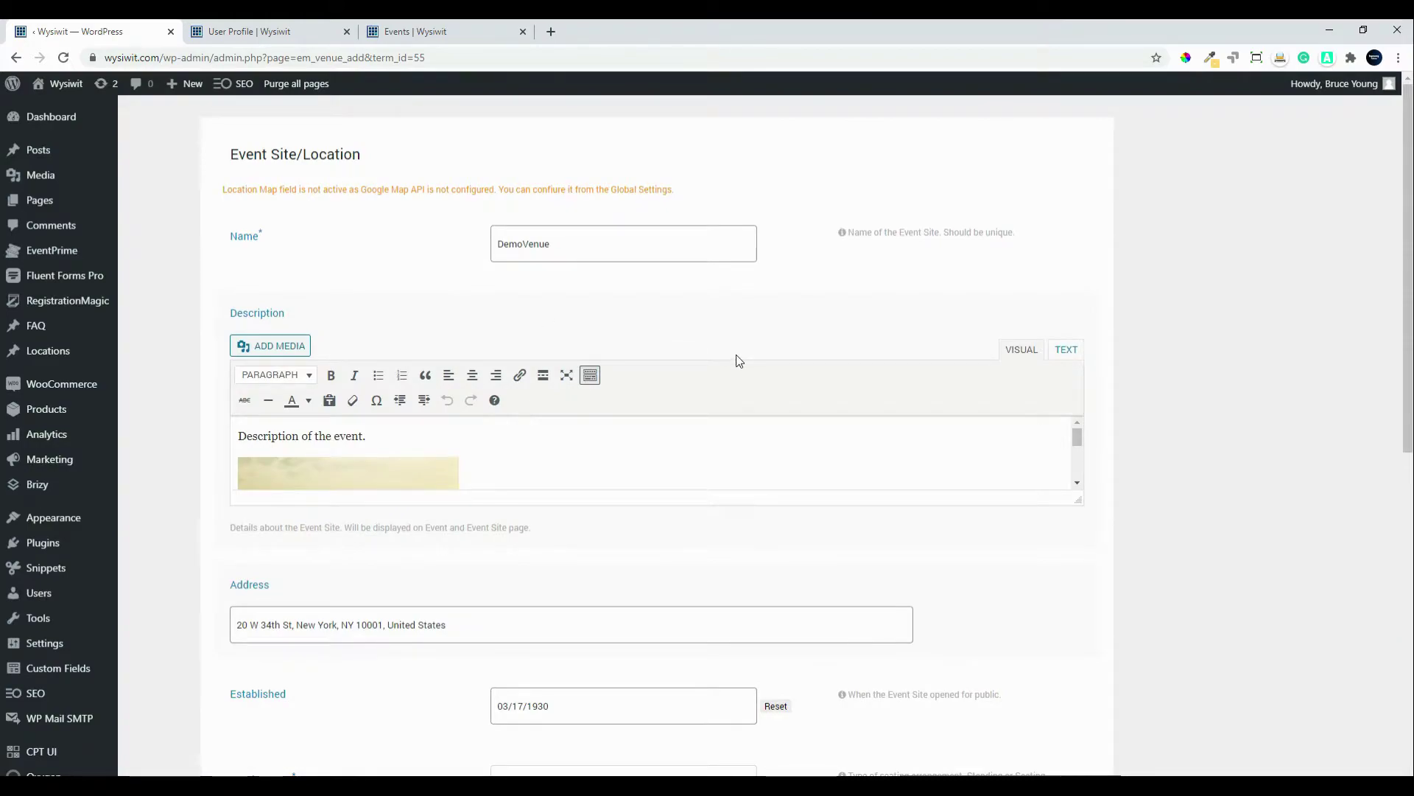
Set DemoVenue's seating type to Seating.
scroll(736, 356, down, 5)
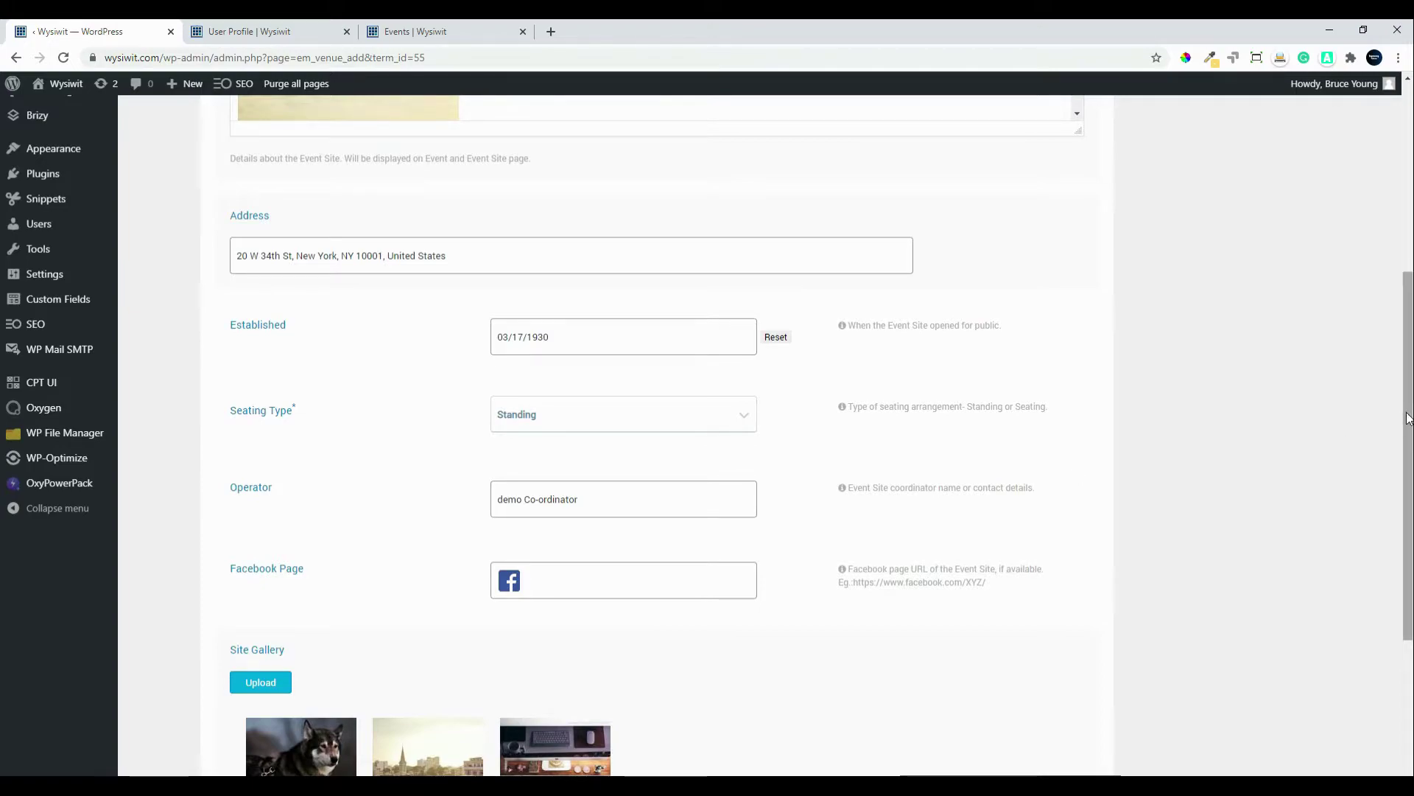
drag(1407, 418, 1367, 600)
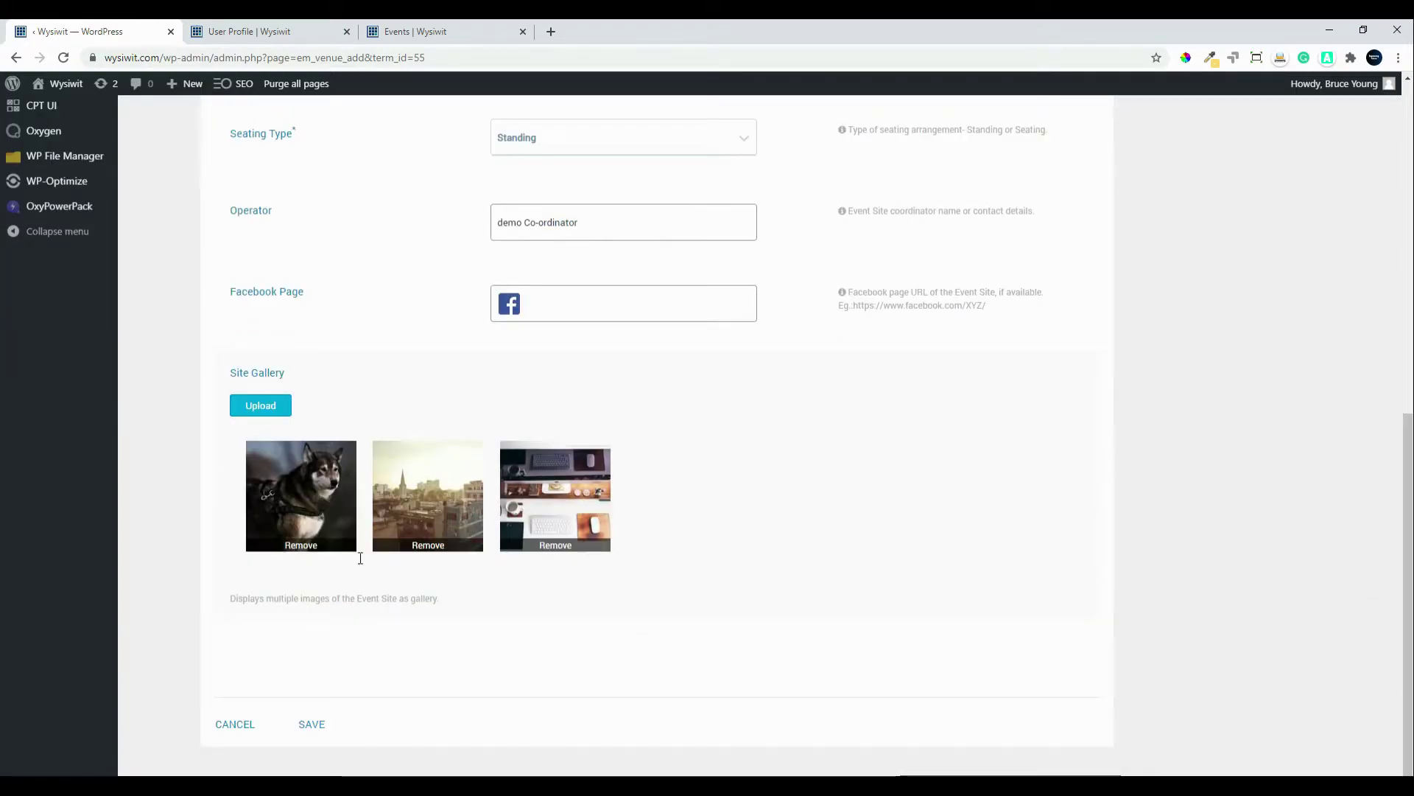
click(727, 140)
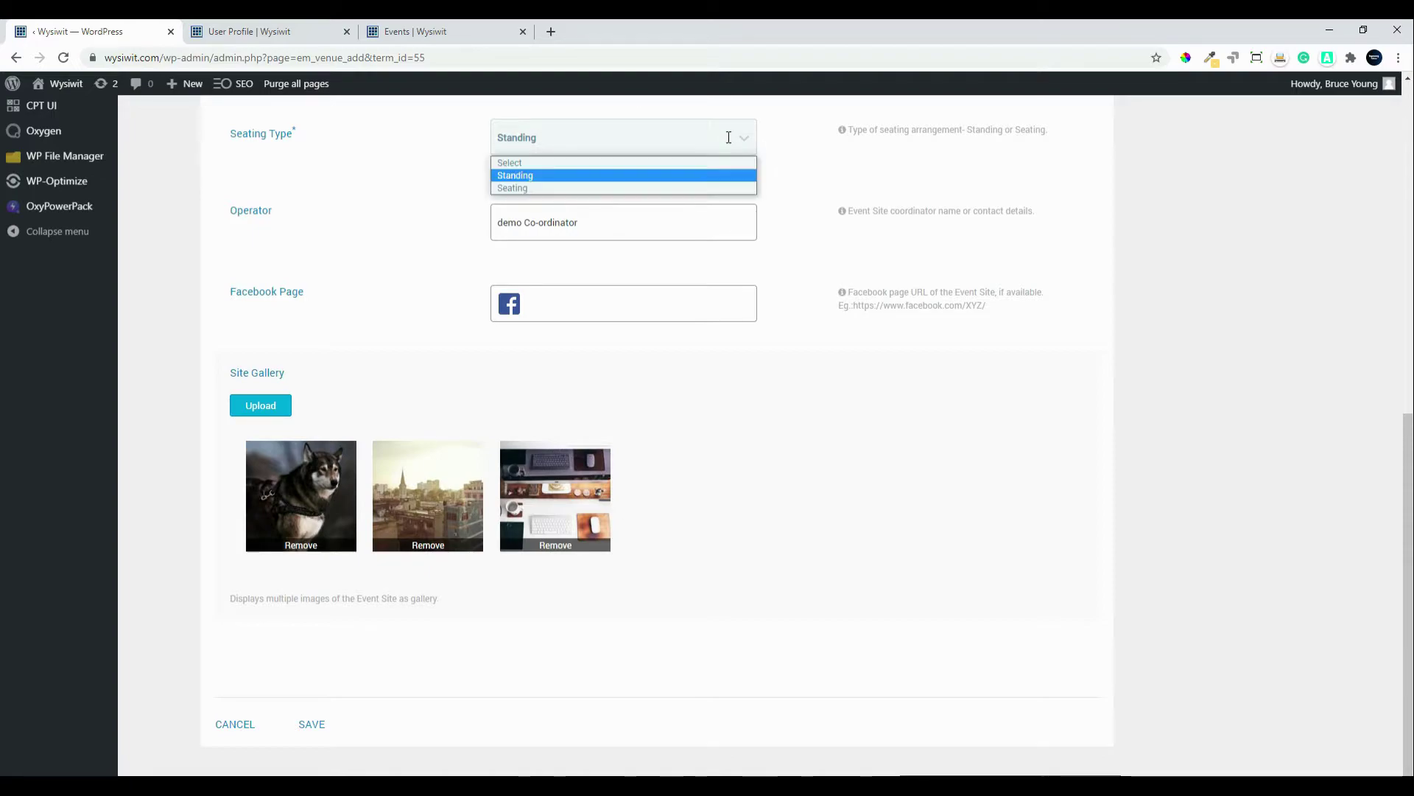
click(649, 186)
Set the seating capacity to 100 with 5 rows and 10 columns, and create the seating arrangement.
scroll(985, 471, down, 4)
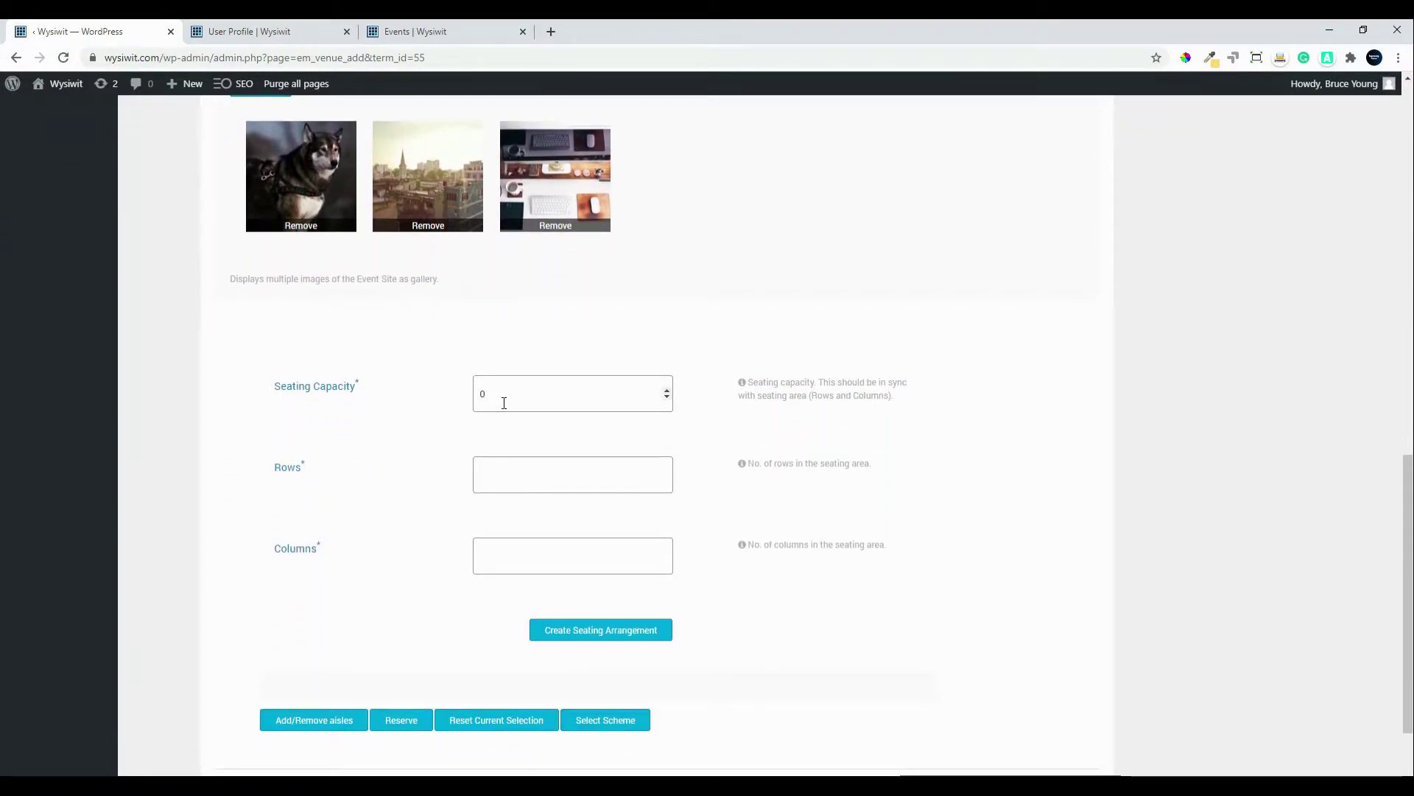
drag(503, 402, 424, 393)
text(5)
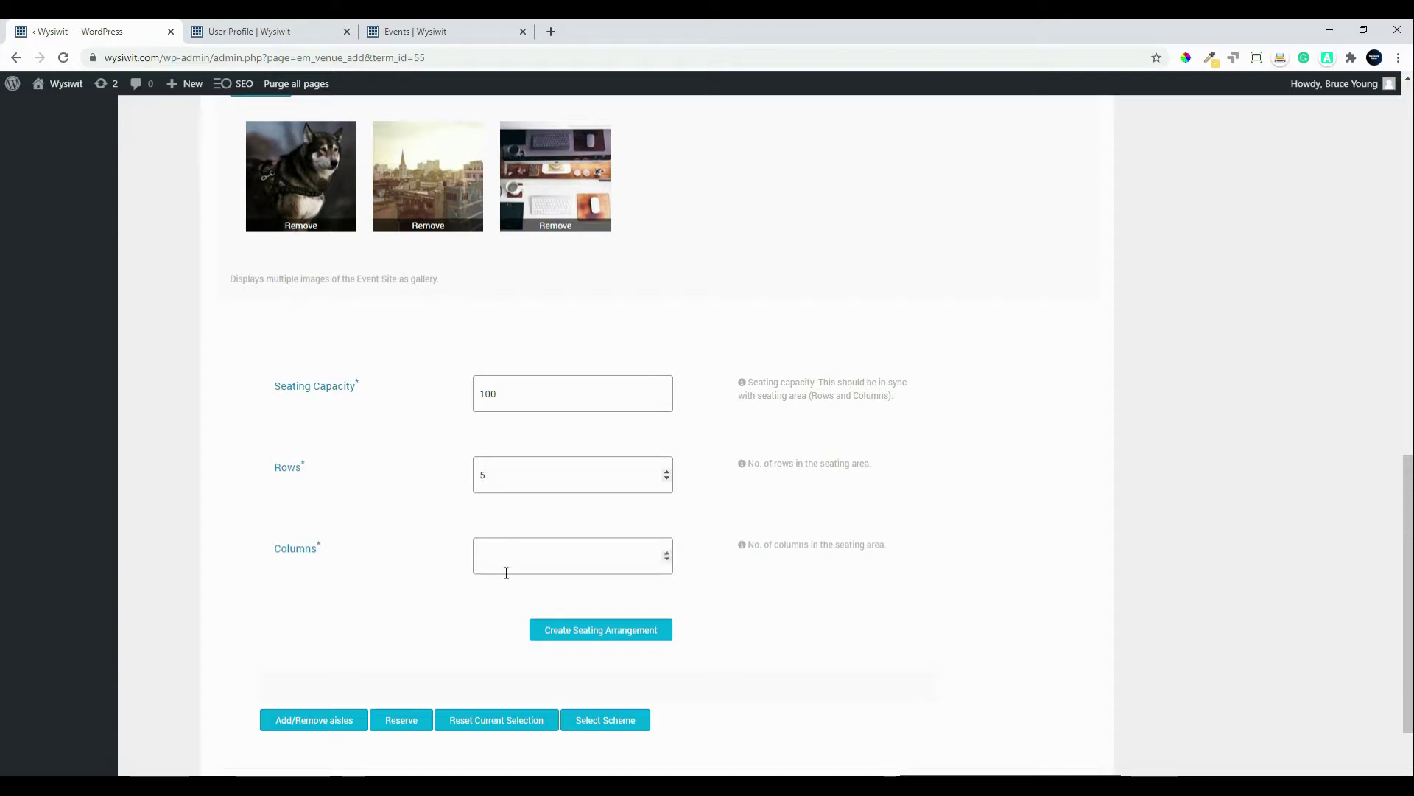
click(520, 549)
text(10)
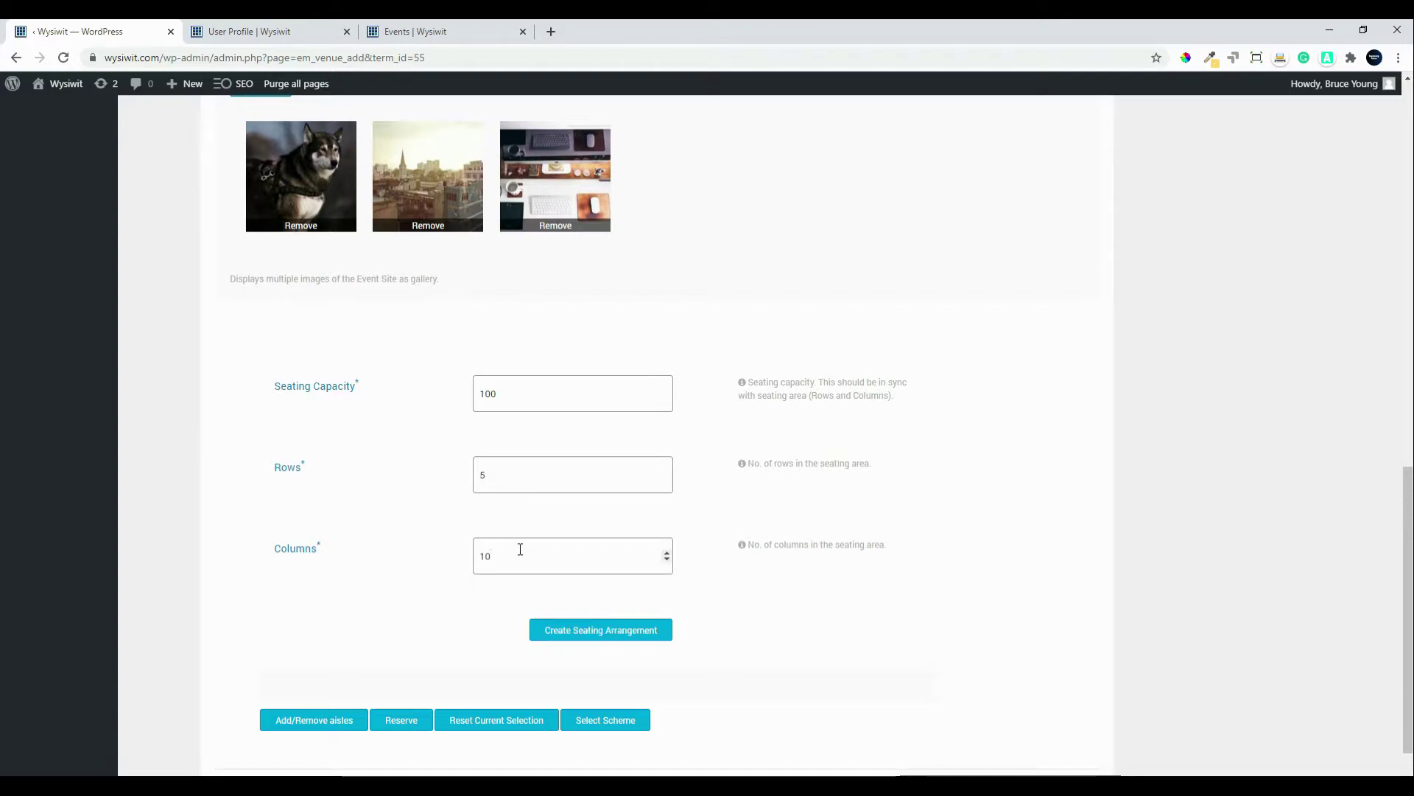
click(580, 637)
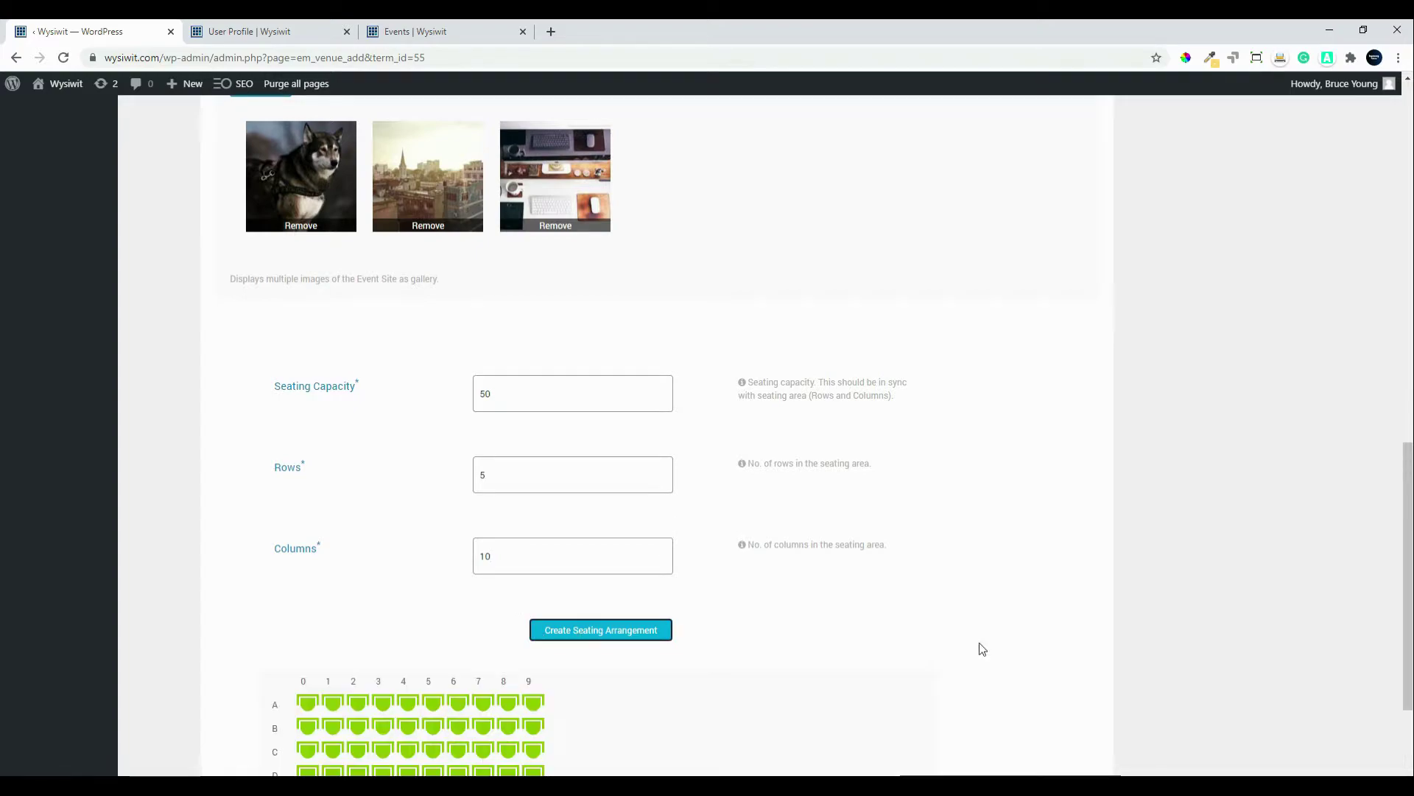
Add vertical aisles in the seating plan before seat columns 3 and 7.
scroll(937, 608, down, 3)
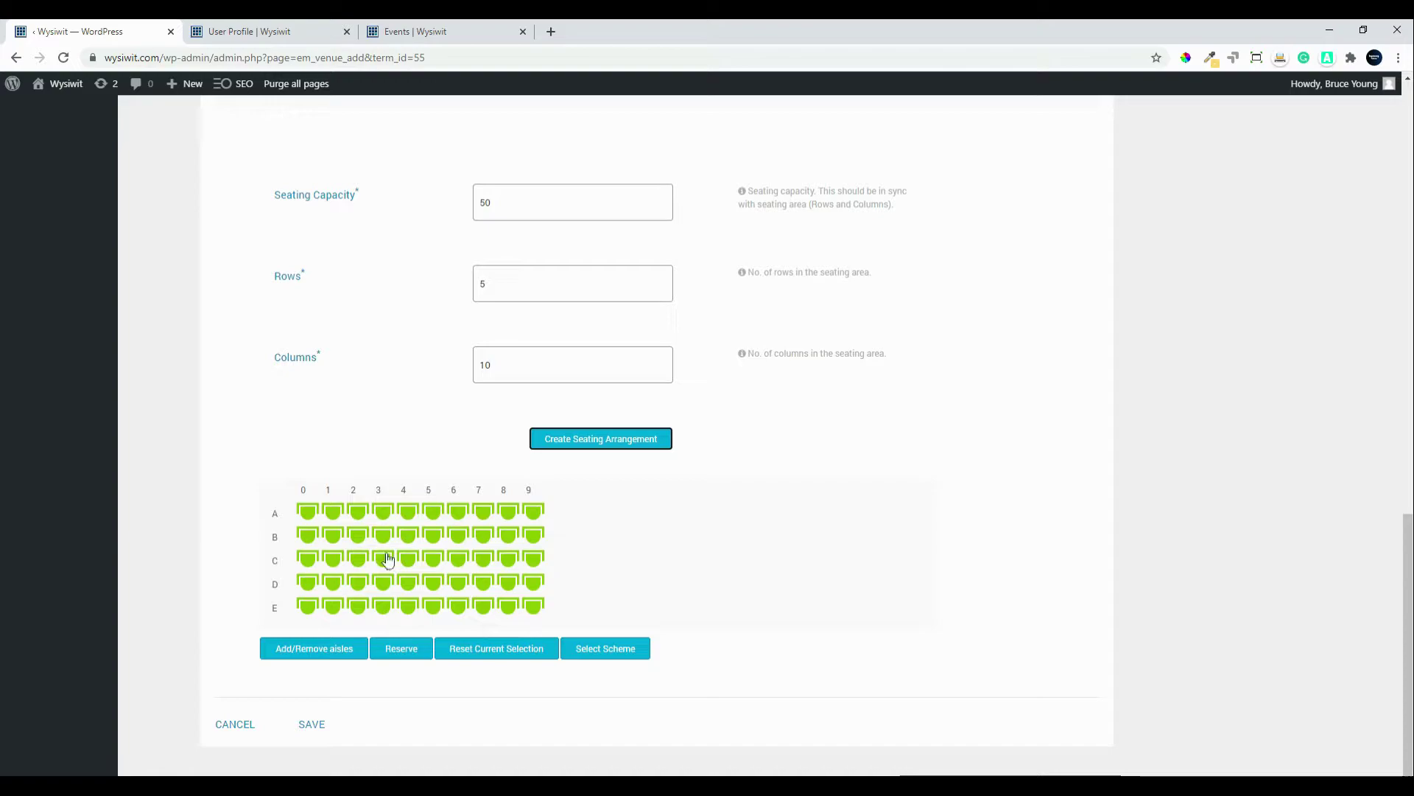
click(380, 492)
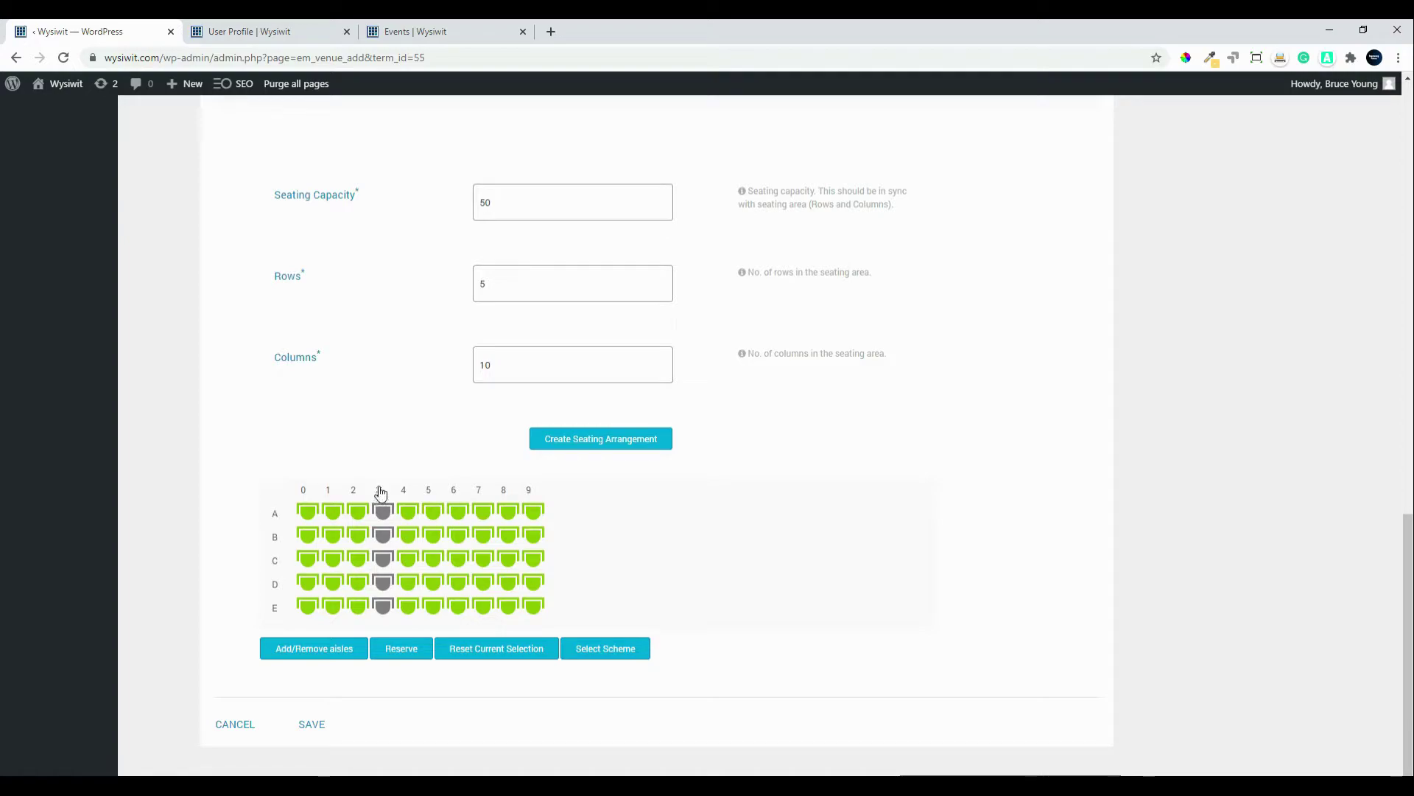
click(324, 651)
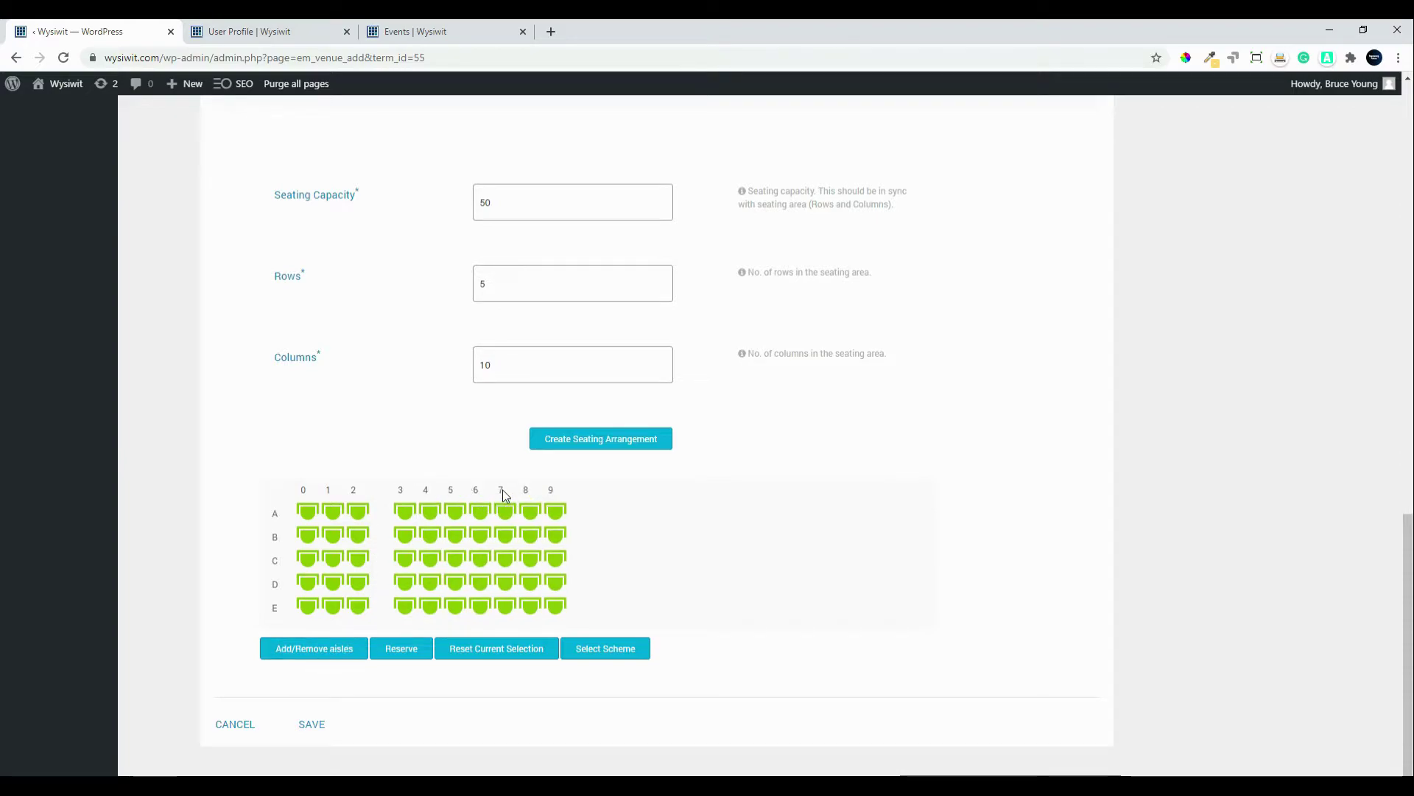
click(502, 490)
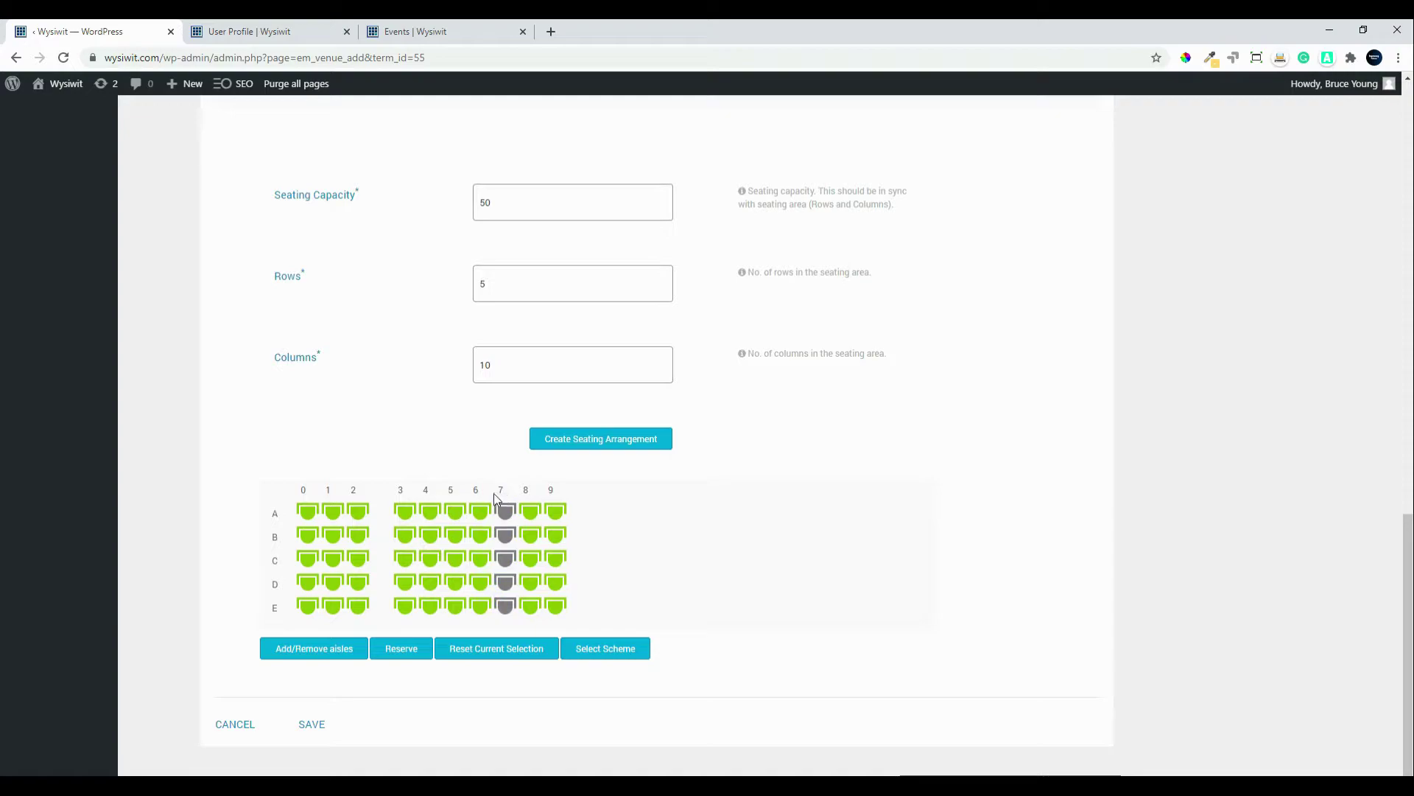
click(306, 654)
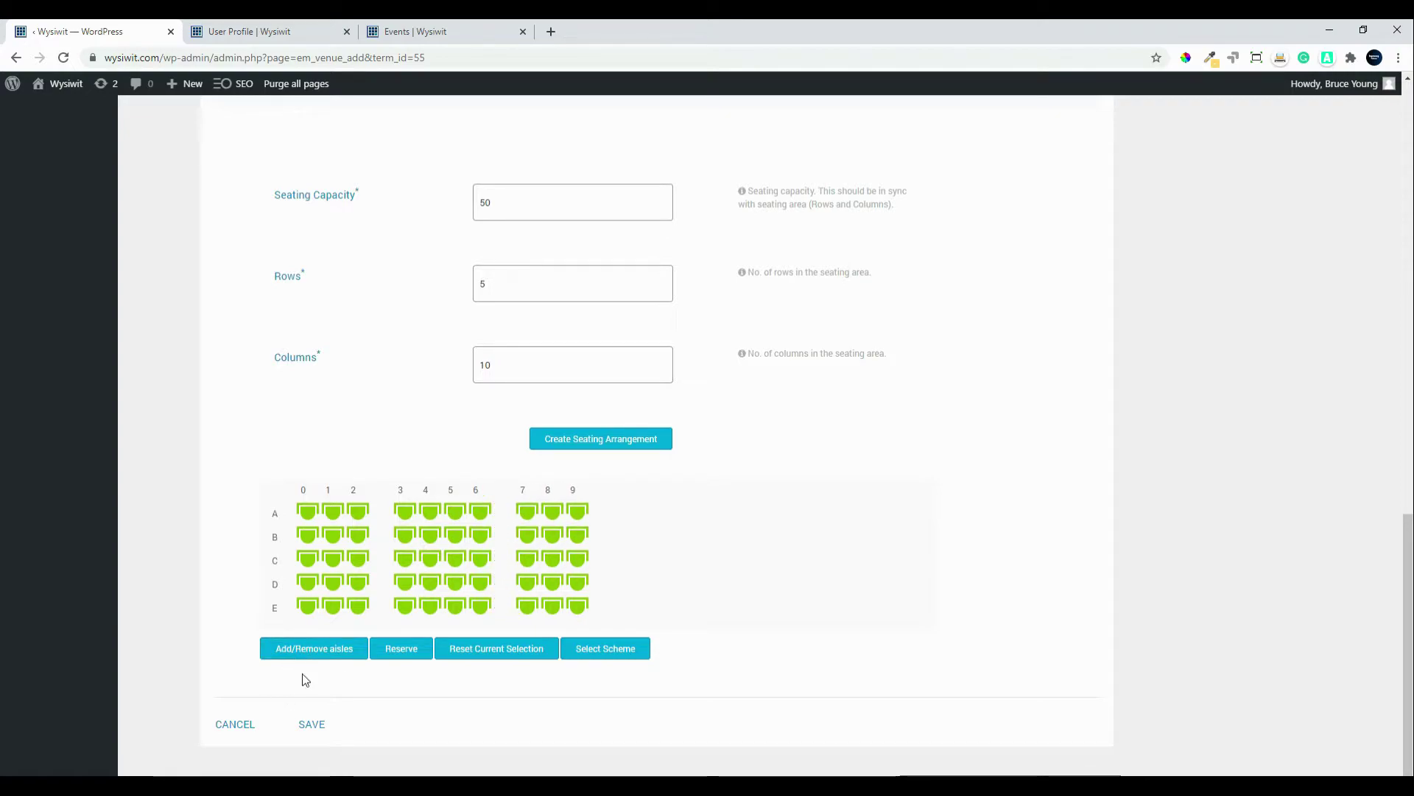
Remove the aisle before seat column 7 and add it back.
click(522, 492)
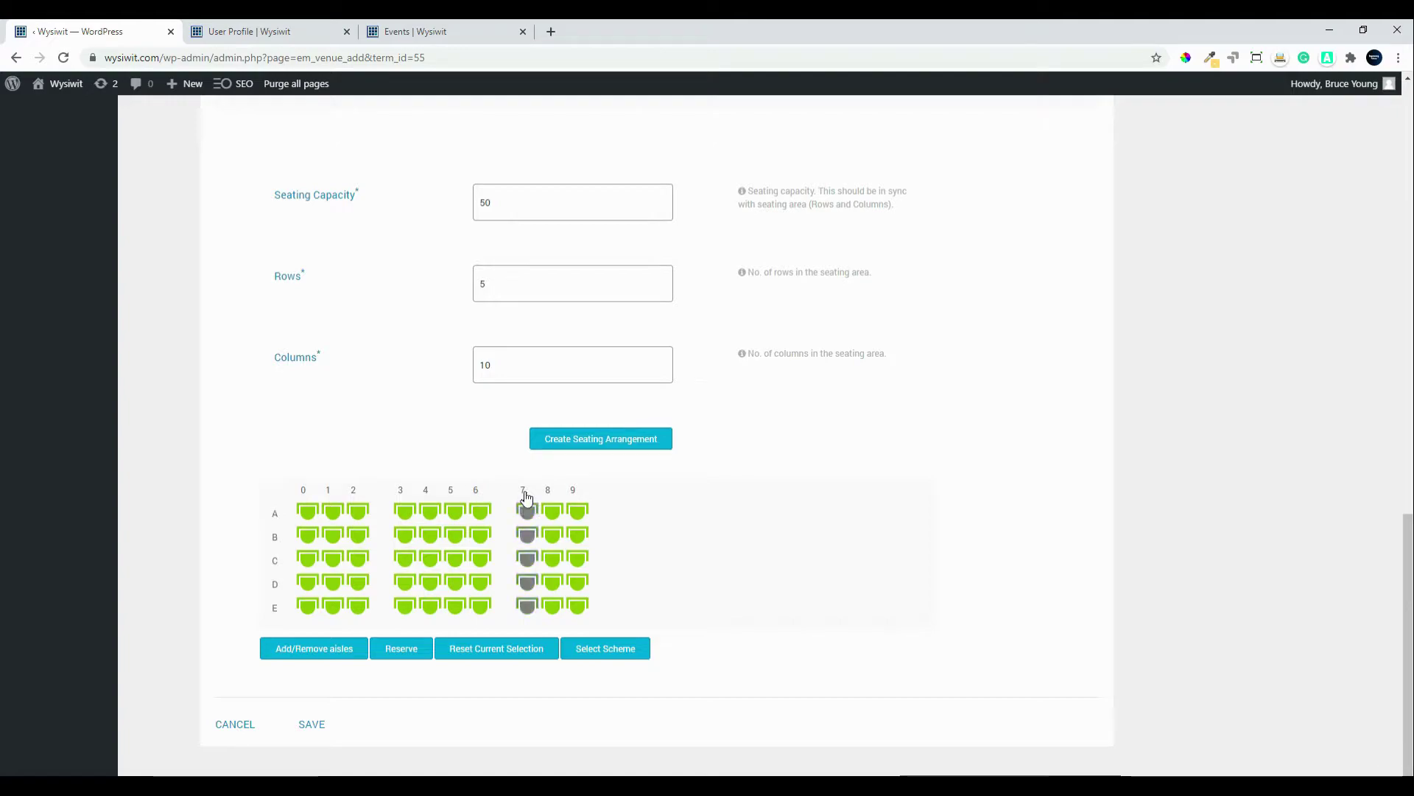
click(300, 651)
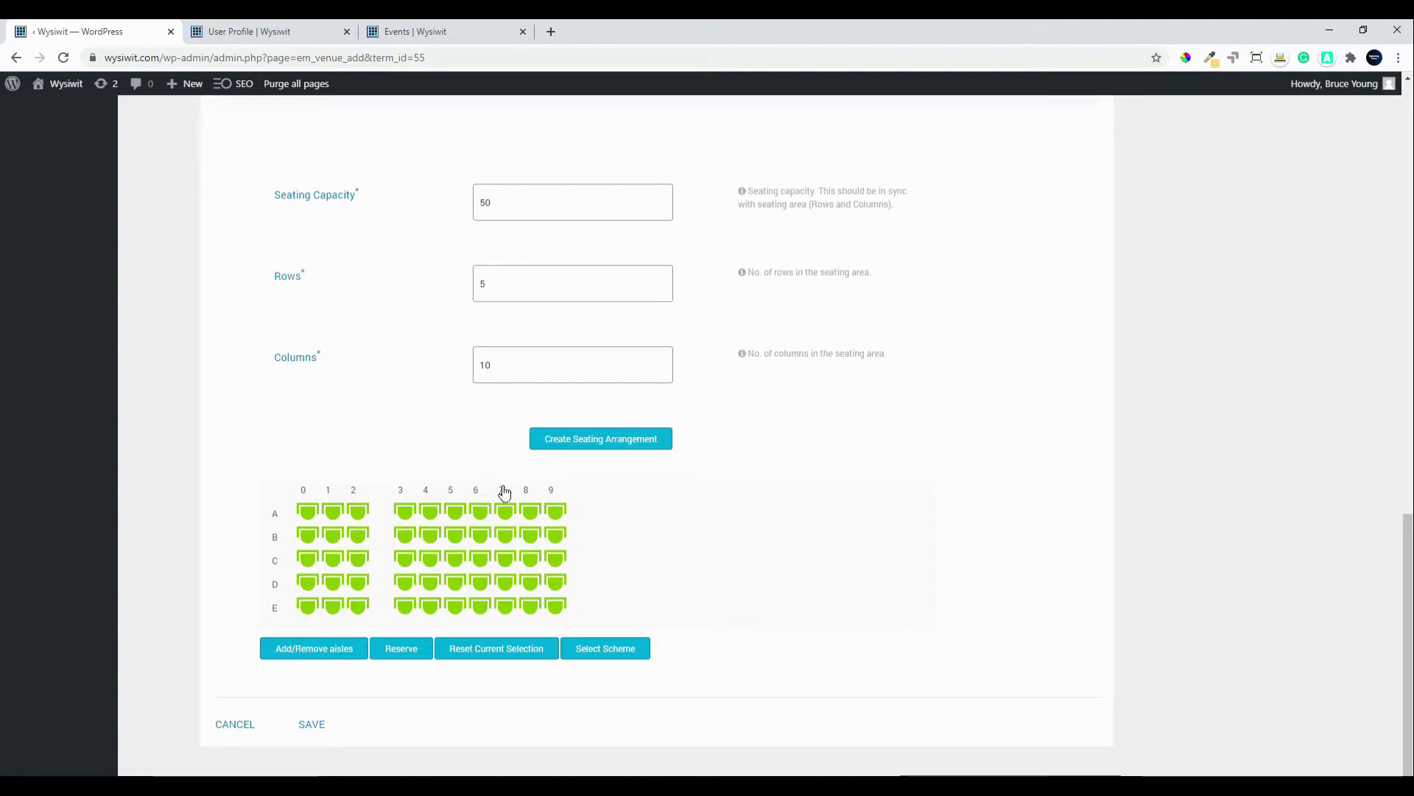
click(501, 492)
click(335, 651)
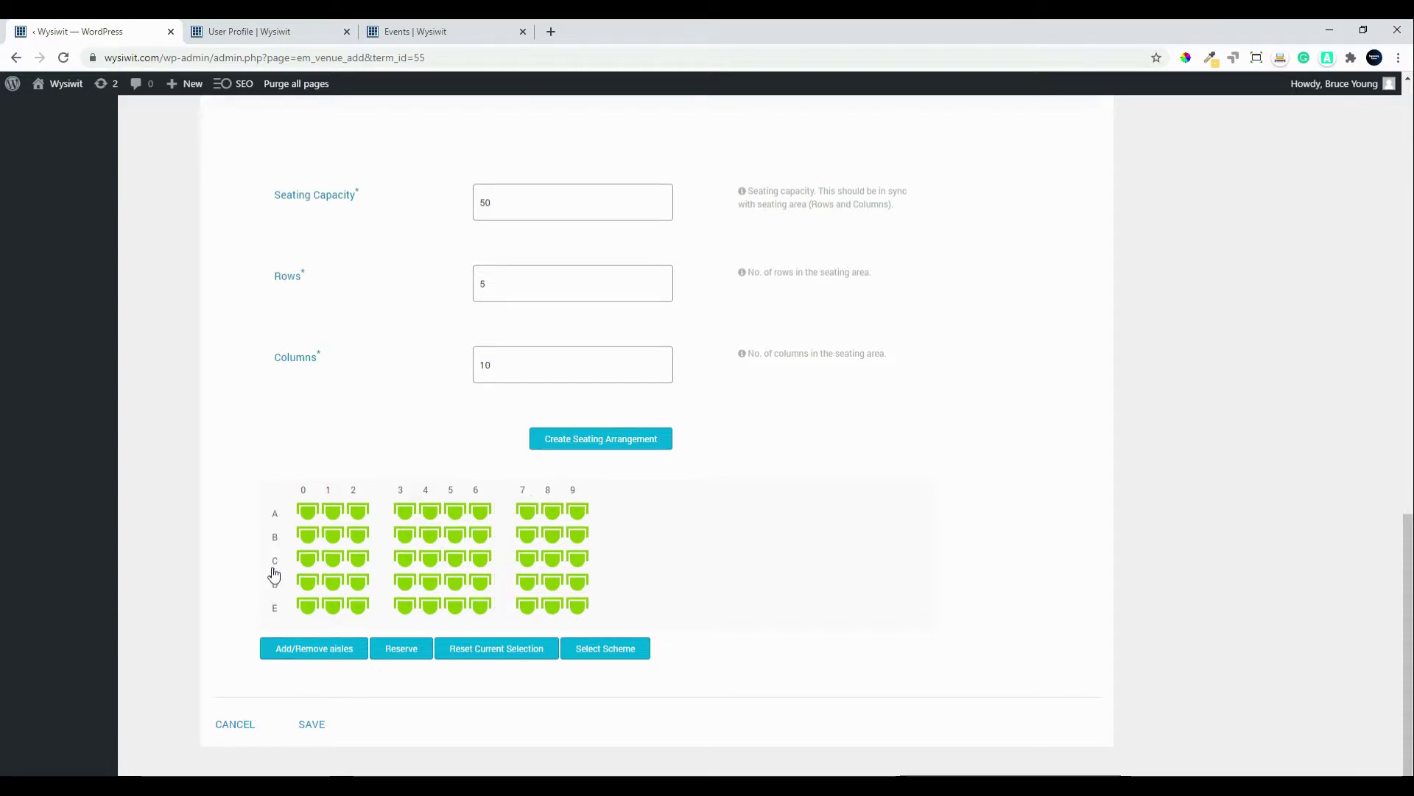
Add a horizontal aisle before seat row D and save the venue.
click(280, 585)
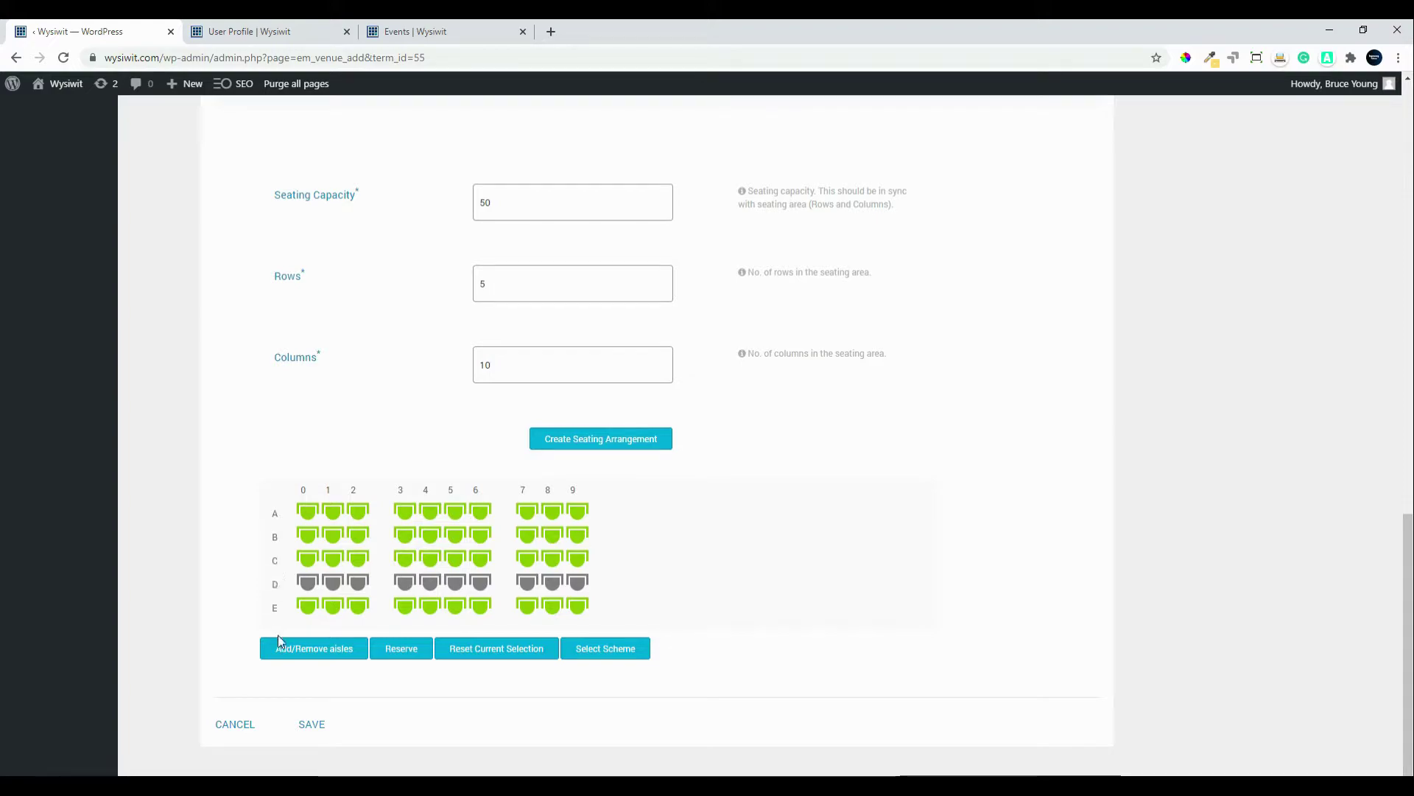
click(325, 655)
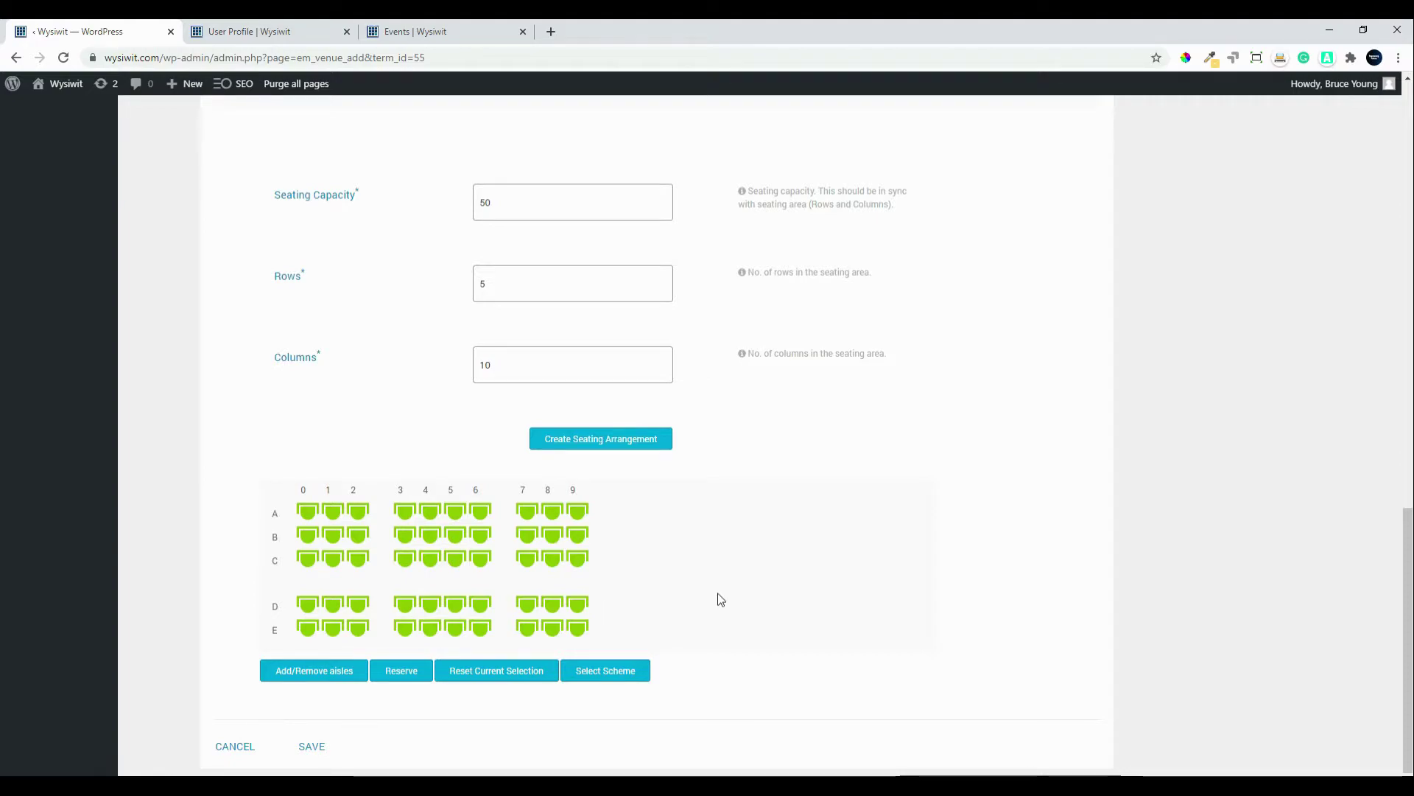
click(310, 746)
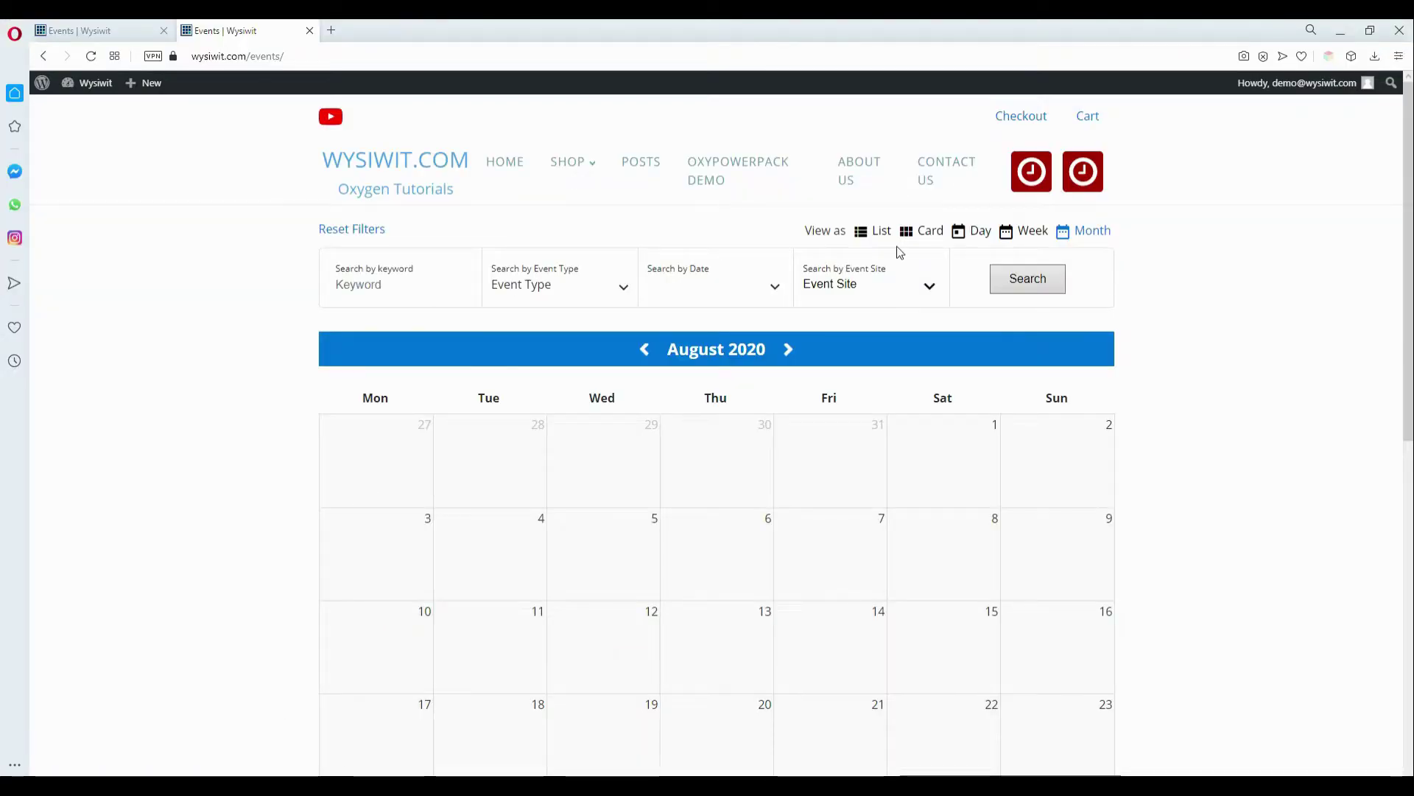
Open the 3 September Demo Event from the front-end events calendar and start booking it.
scroll(257, 338, down, 1)
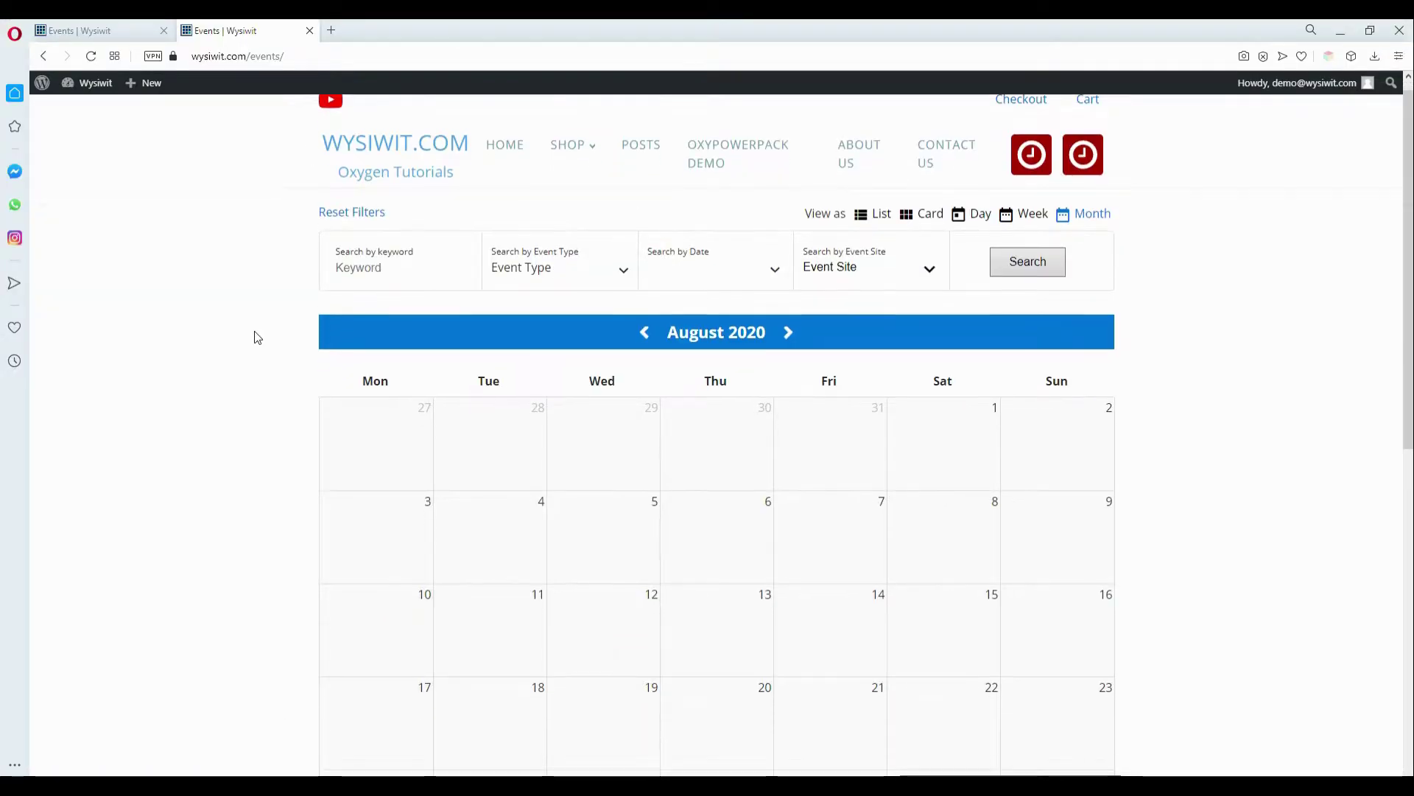
scroll(257, 337, down, 3)
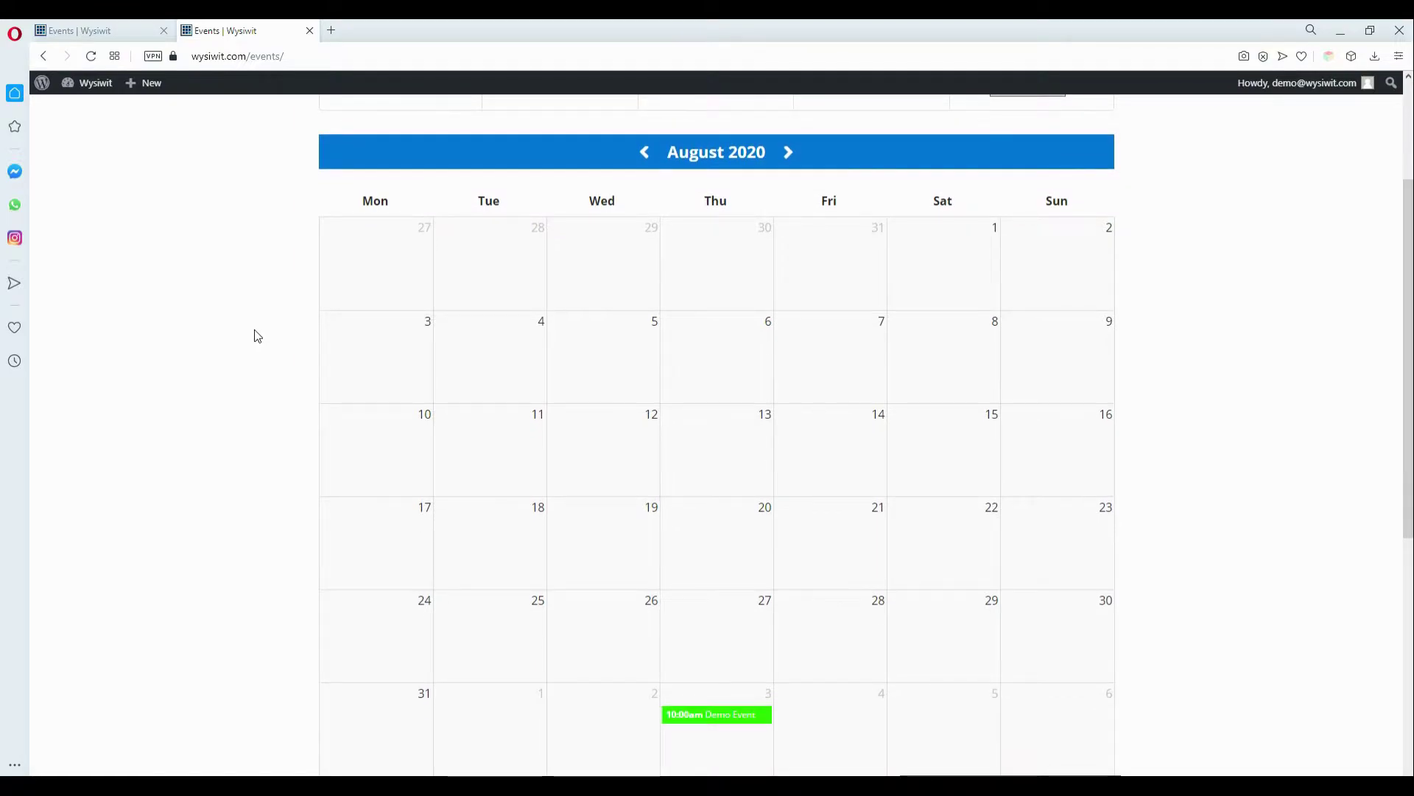
scroll(254, 333, down, 2)
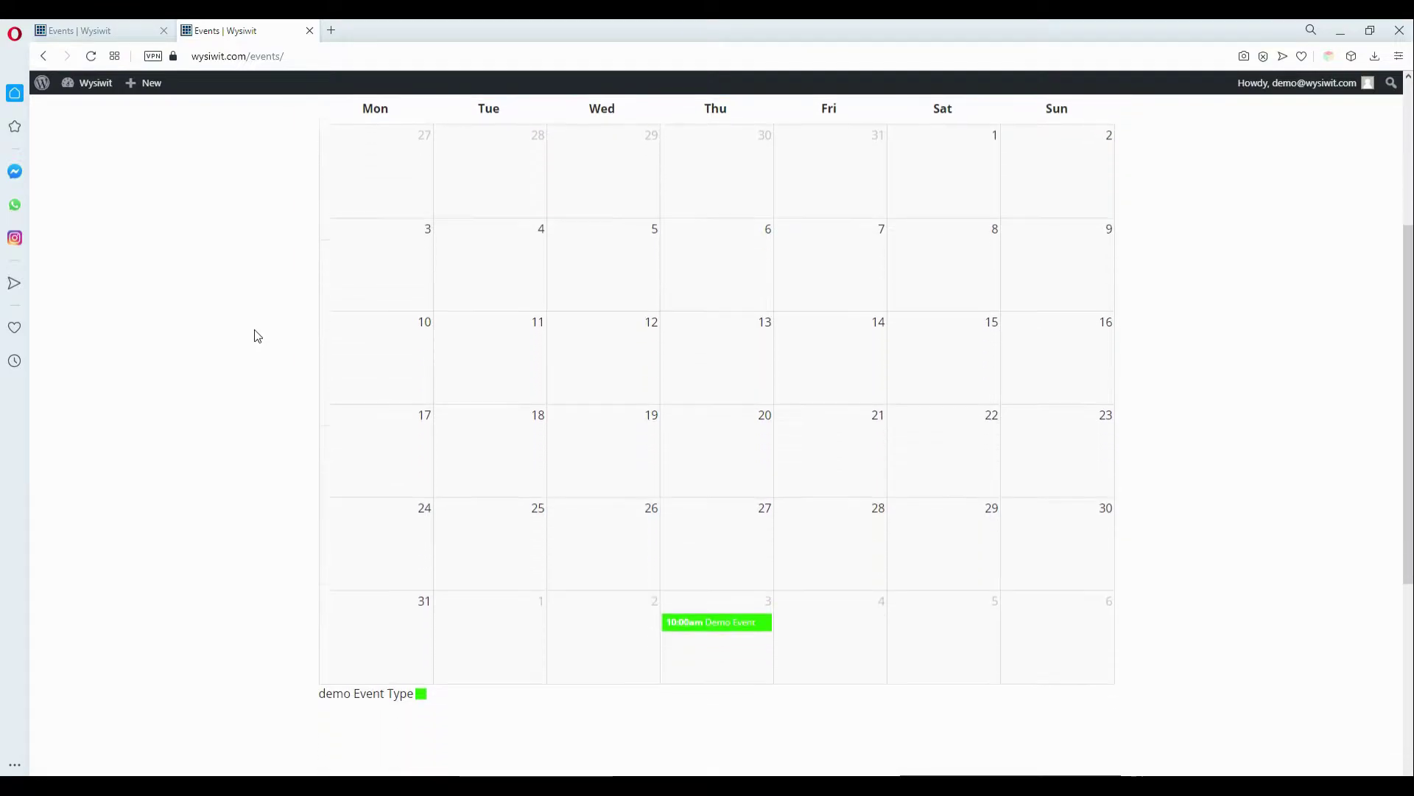
click(720, 621)
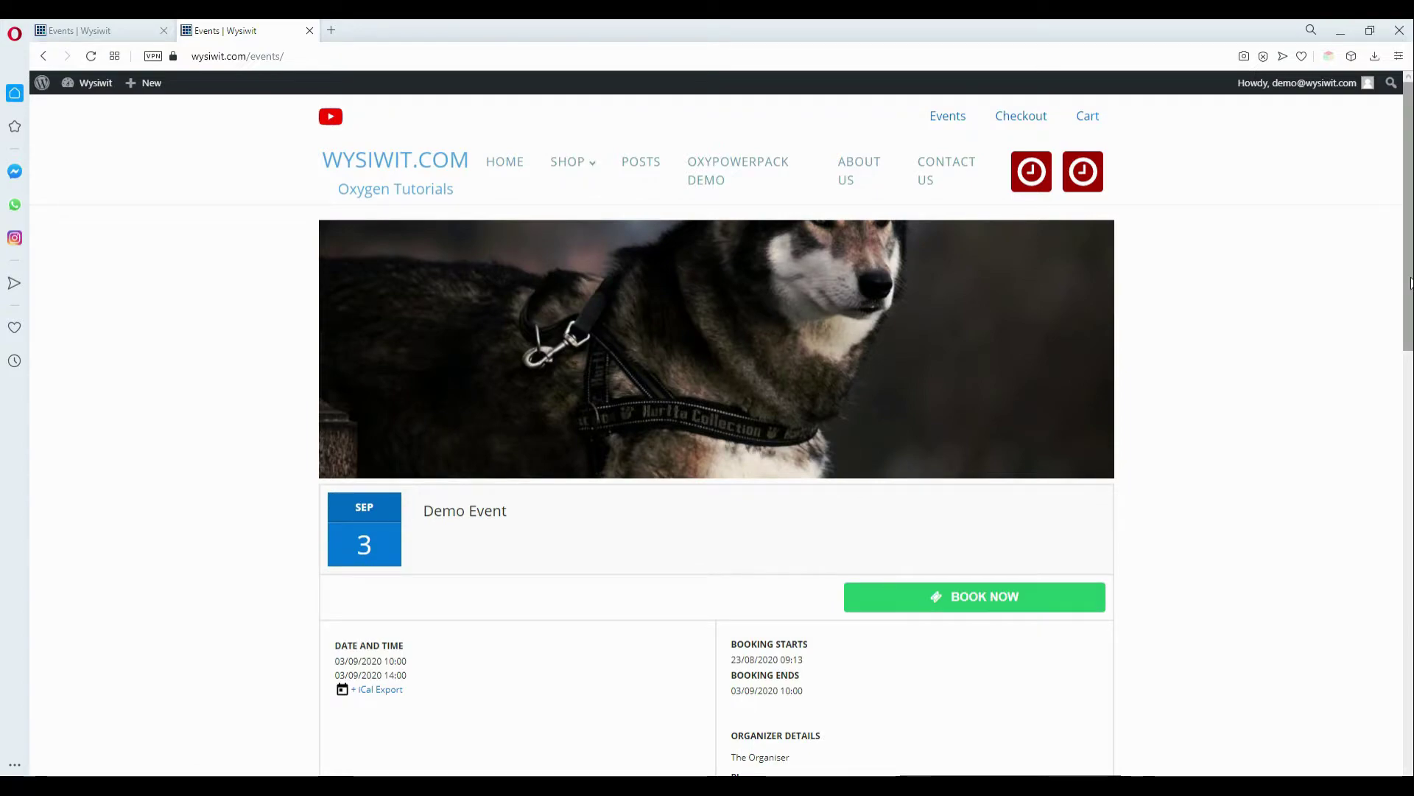
drag(1411, 282, 1411, 429)
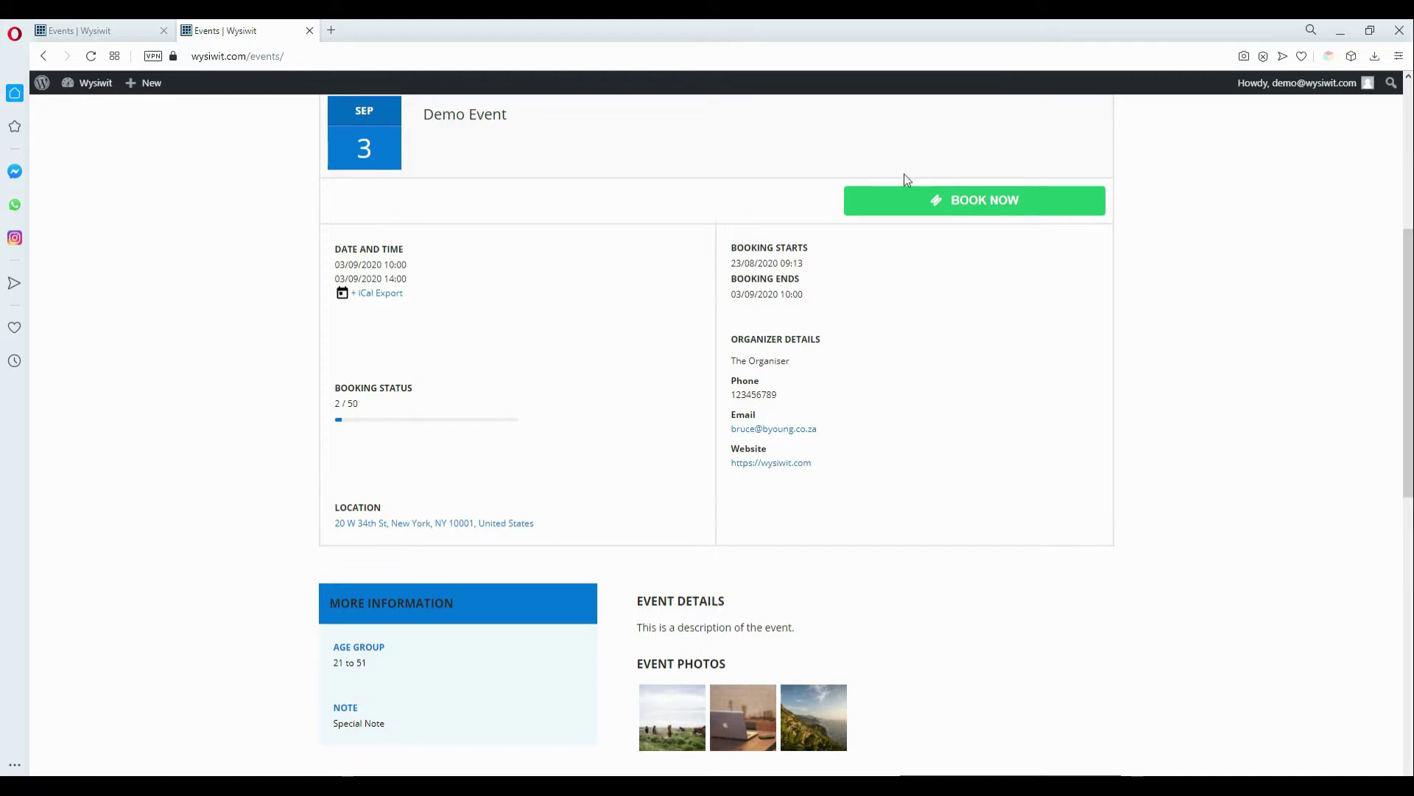
click(957, 210)
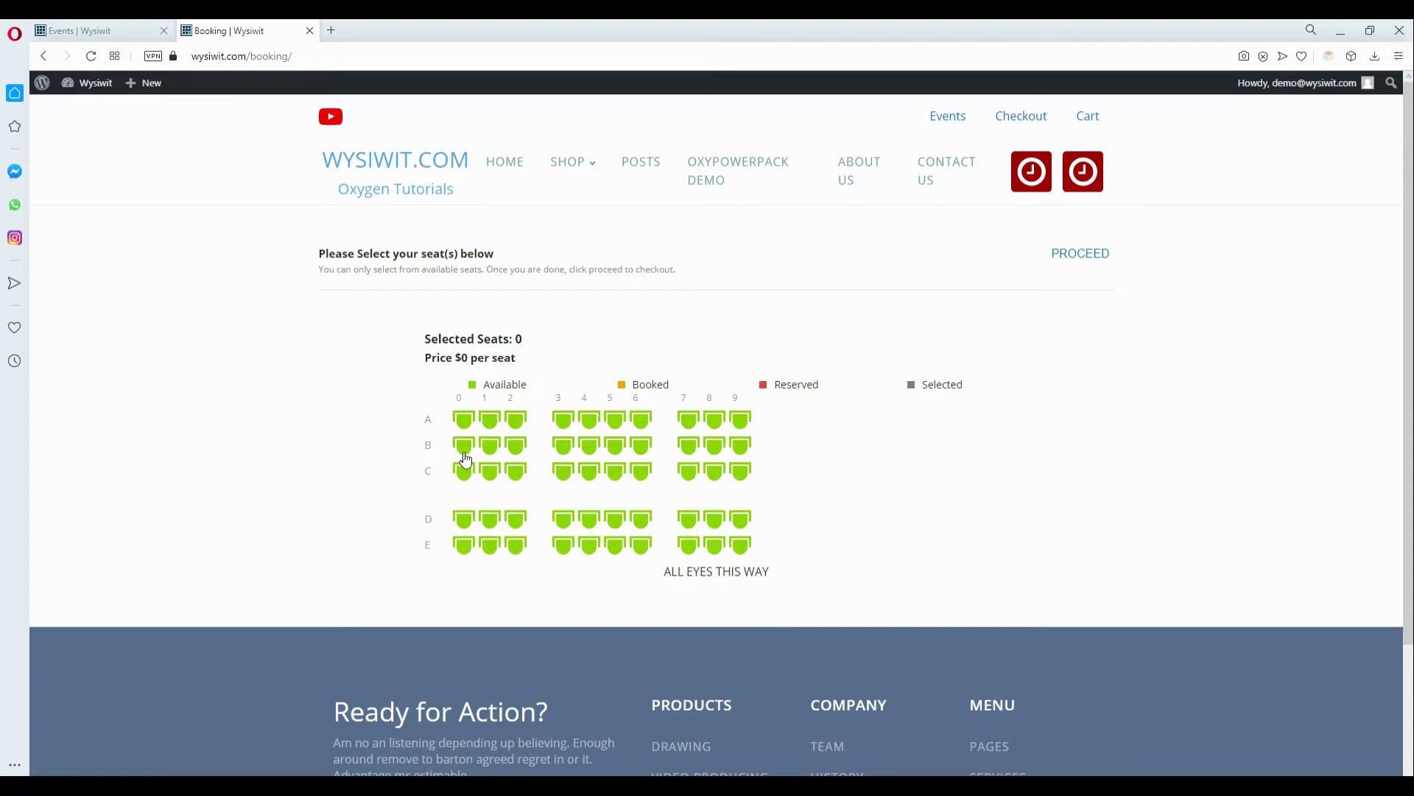
click(562, 446)
click(589, 446)
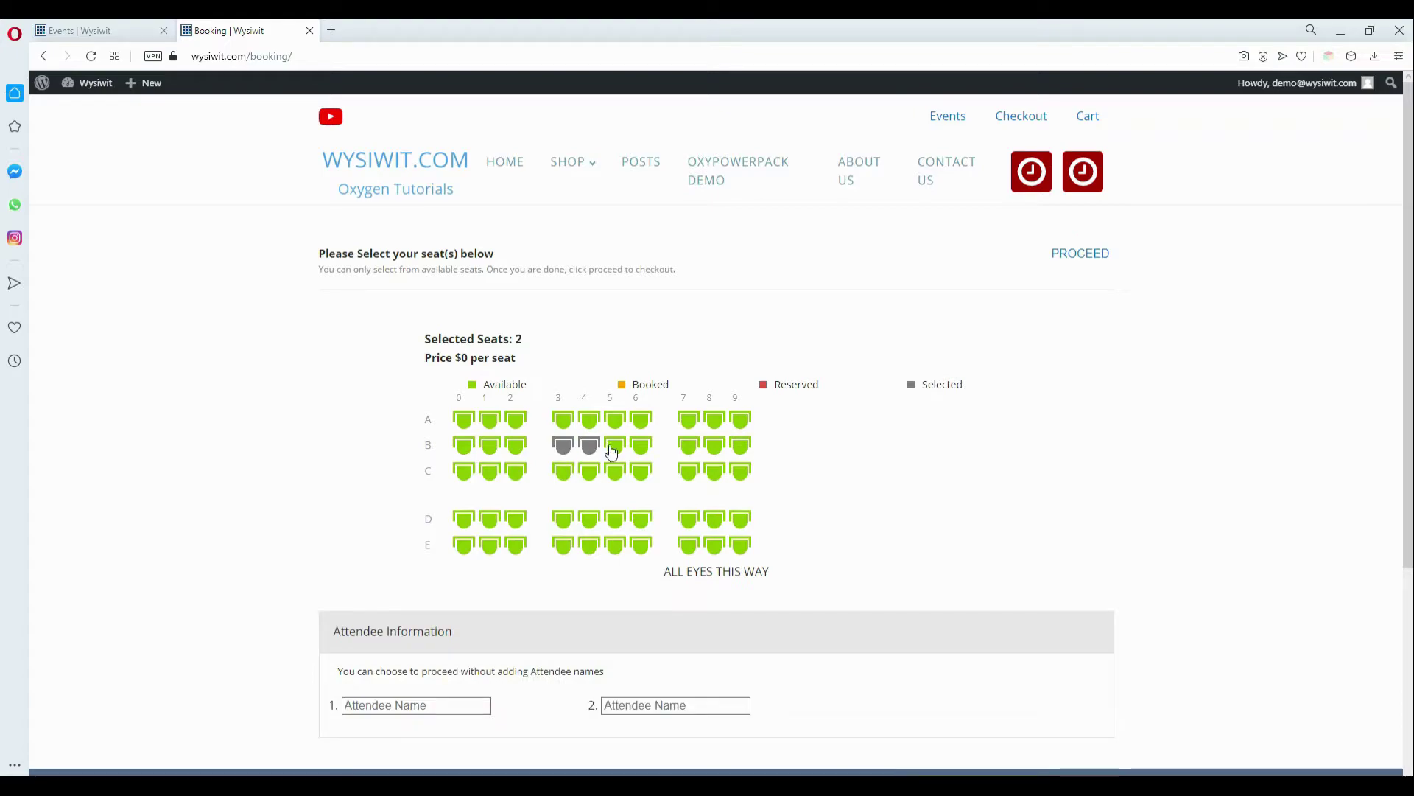
click(607, 446)
click(604, 448)
click(589, 450)
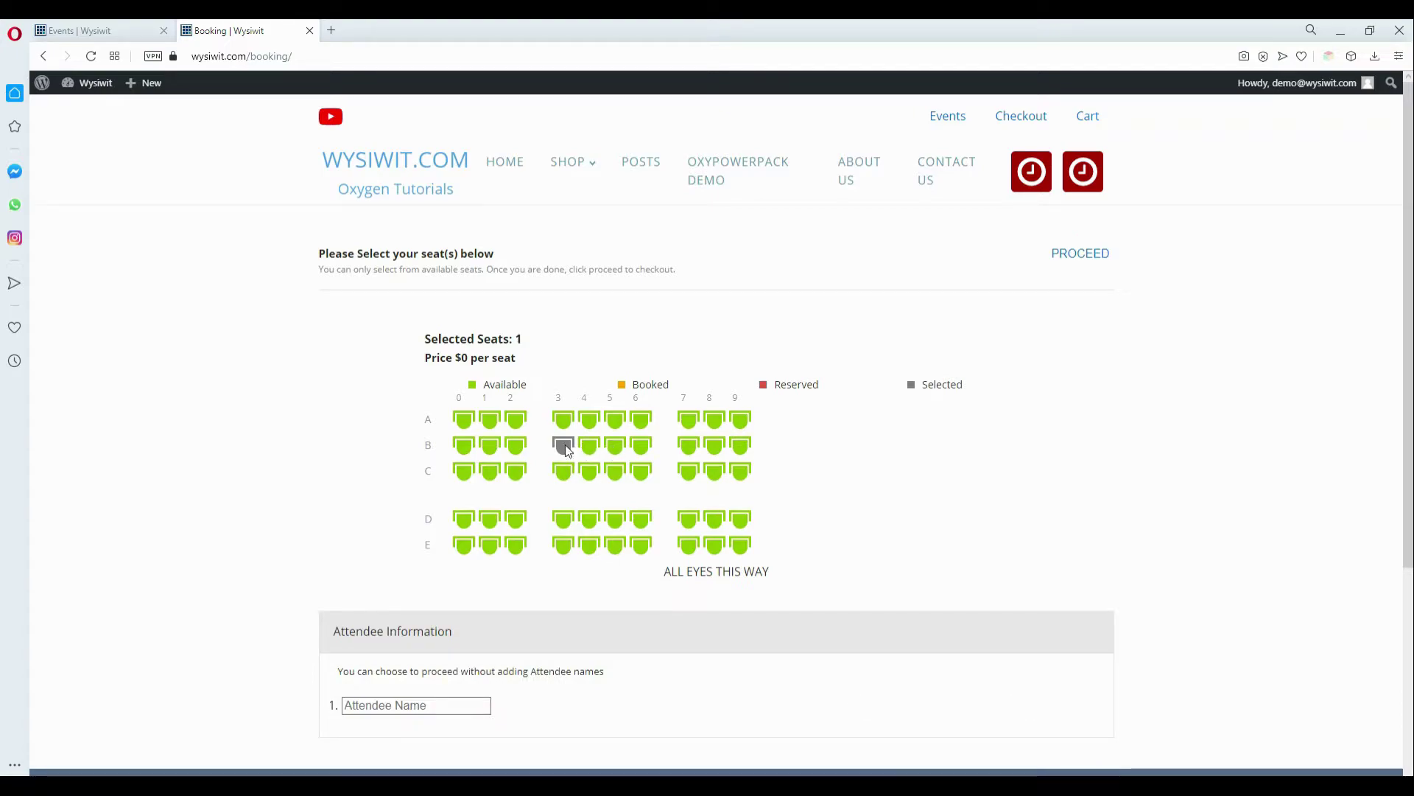
click(564, 449)
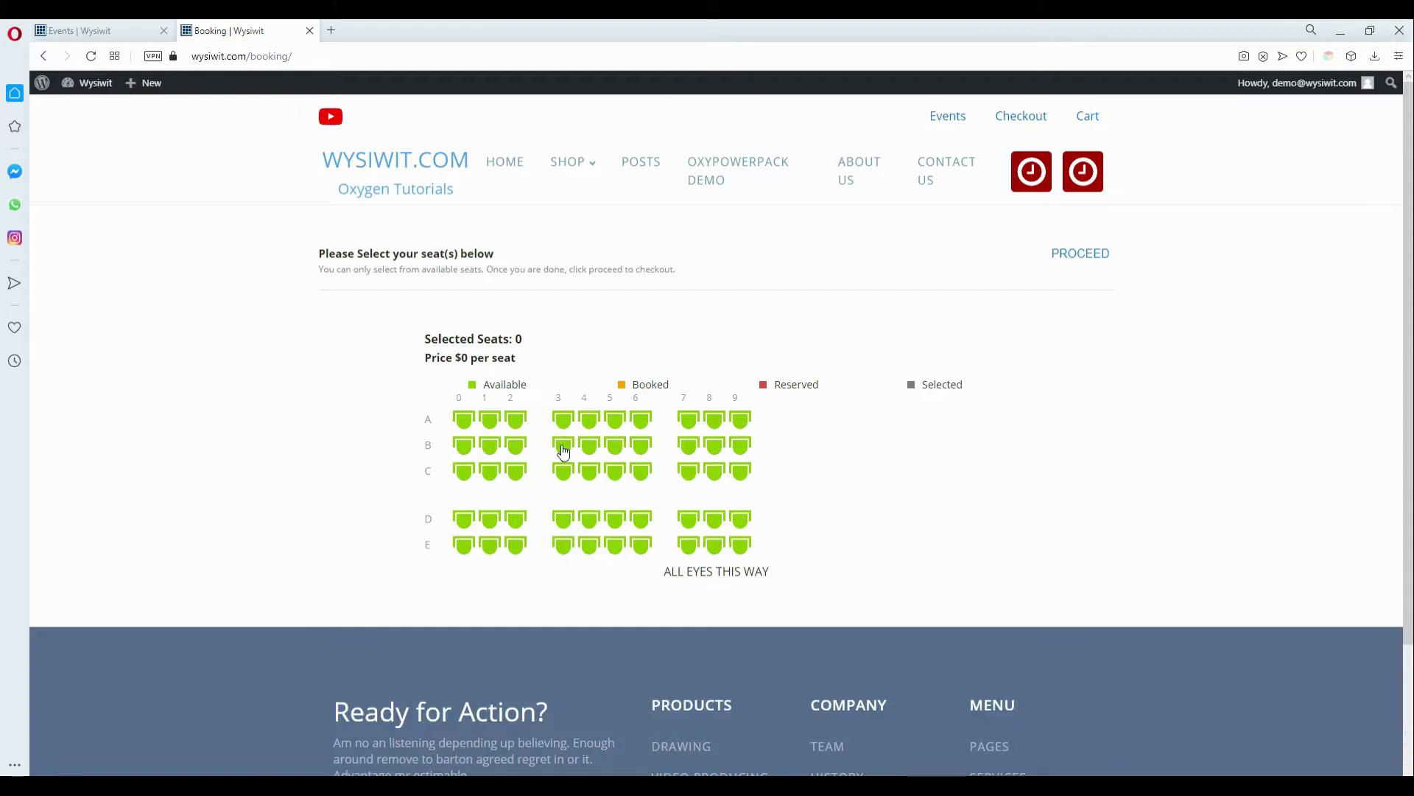
Select seats B4 and B5 in the Demo Event seating plan.
scroll(615, 457, down, 2)
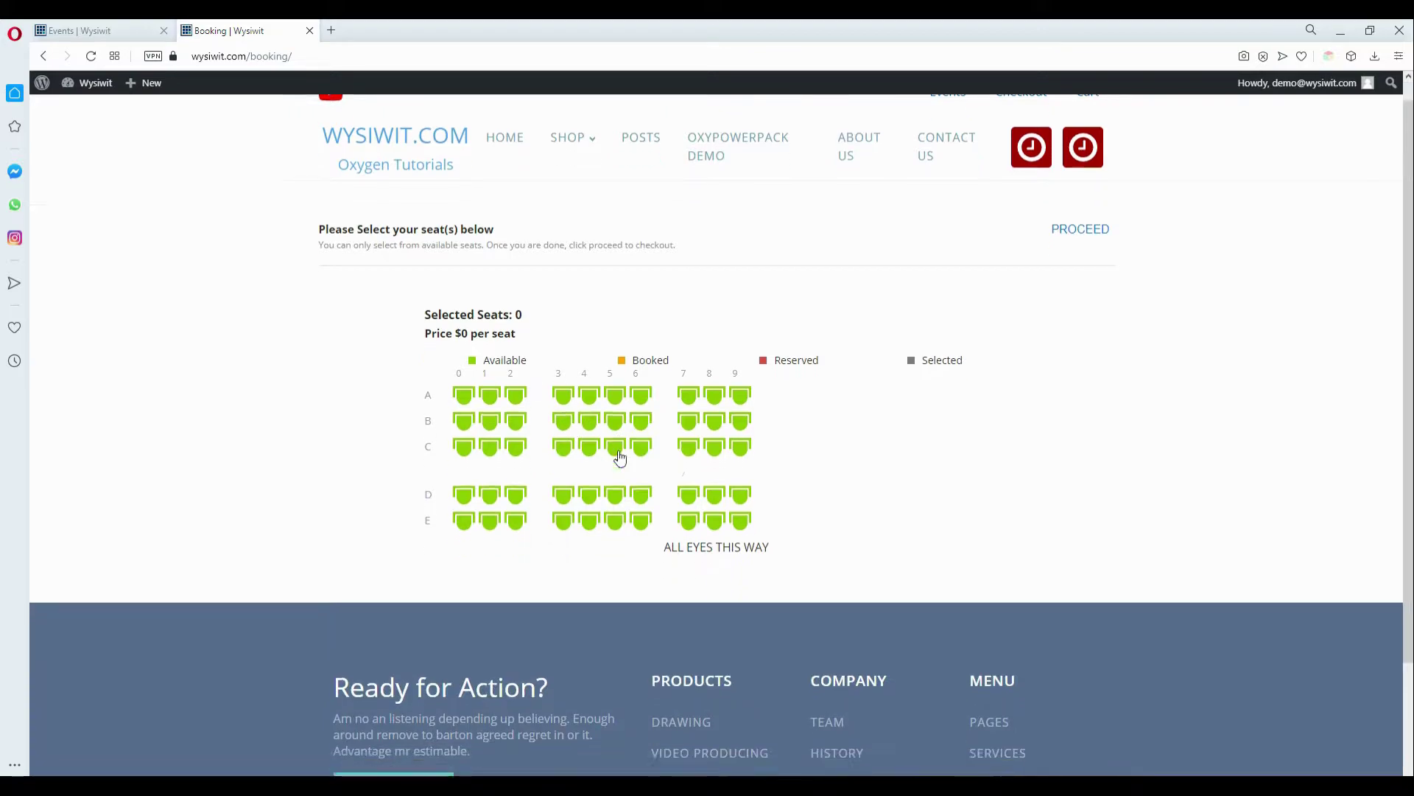
scroll(604, 457, up, 1)
click(592, 342)
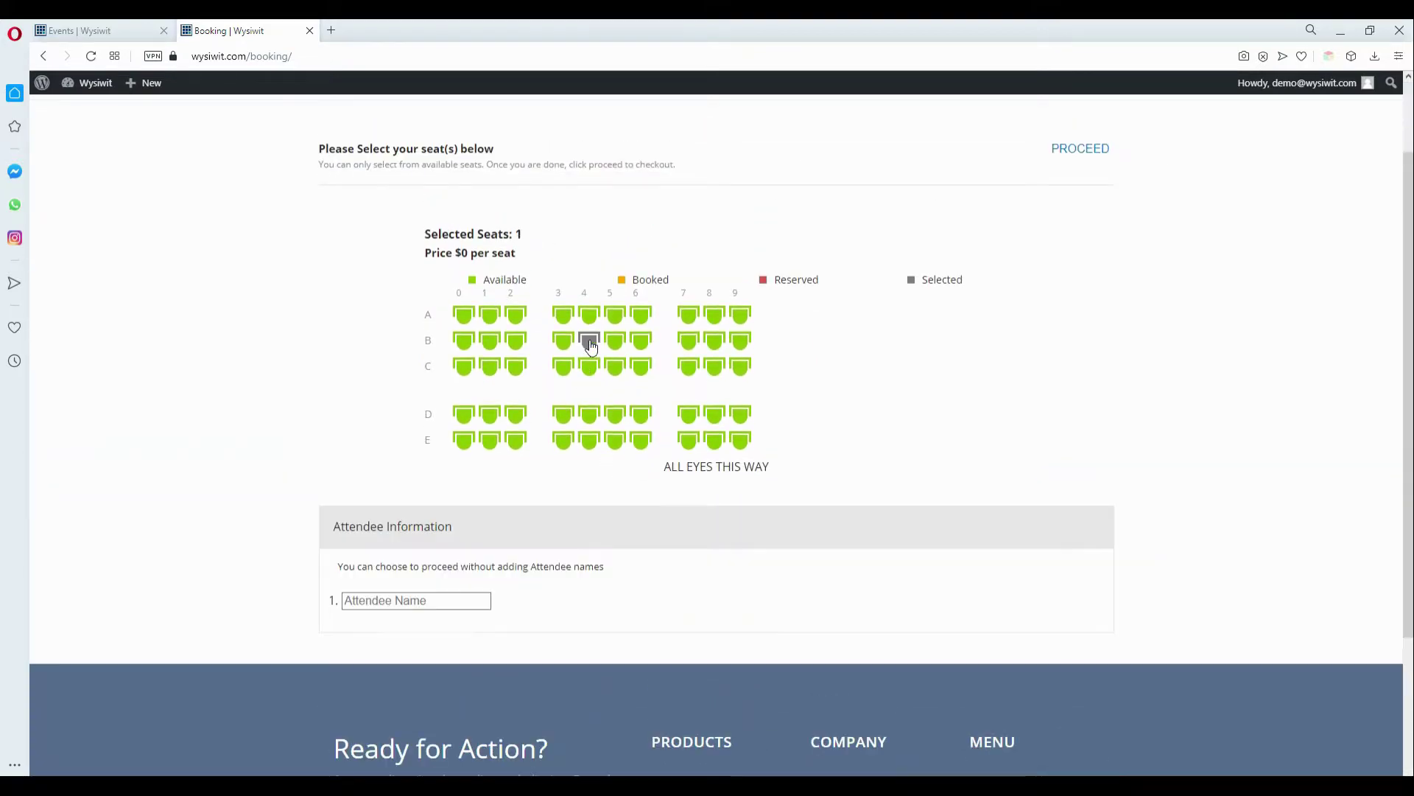
click(617, 345)
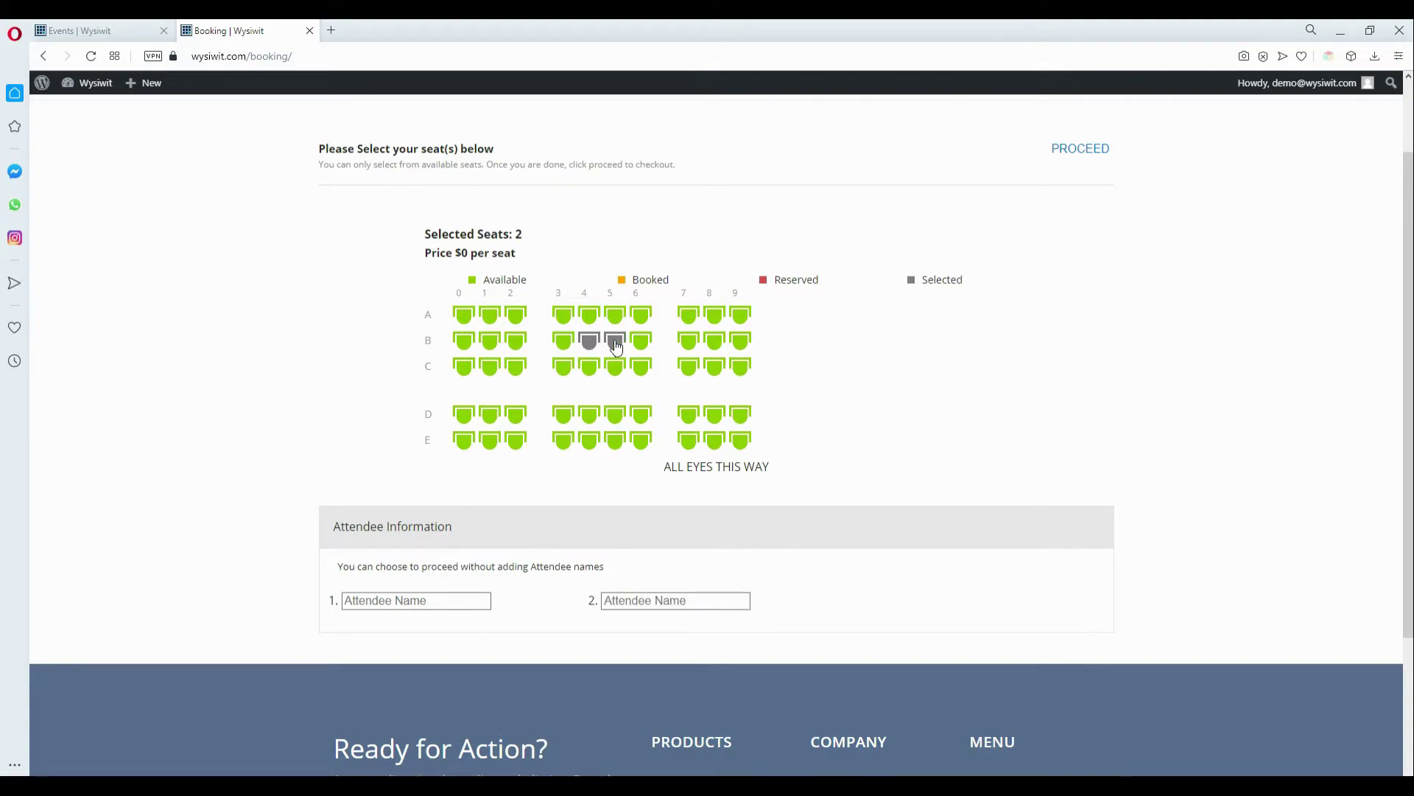
Enter "Demo Name One" and "Demo Name Two" as the names of the two attendees.
click(442, 595)
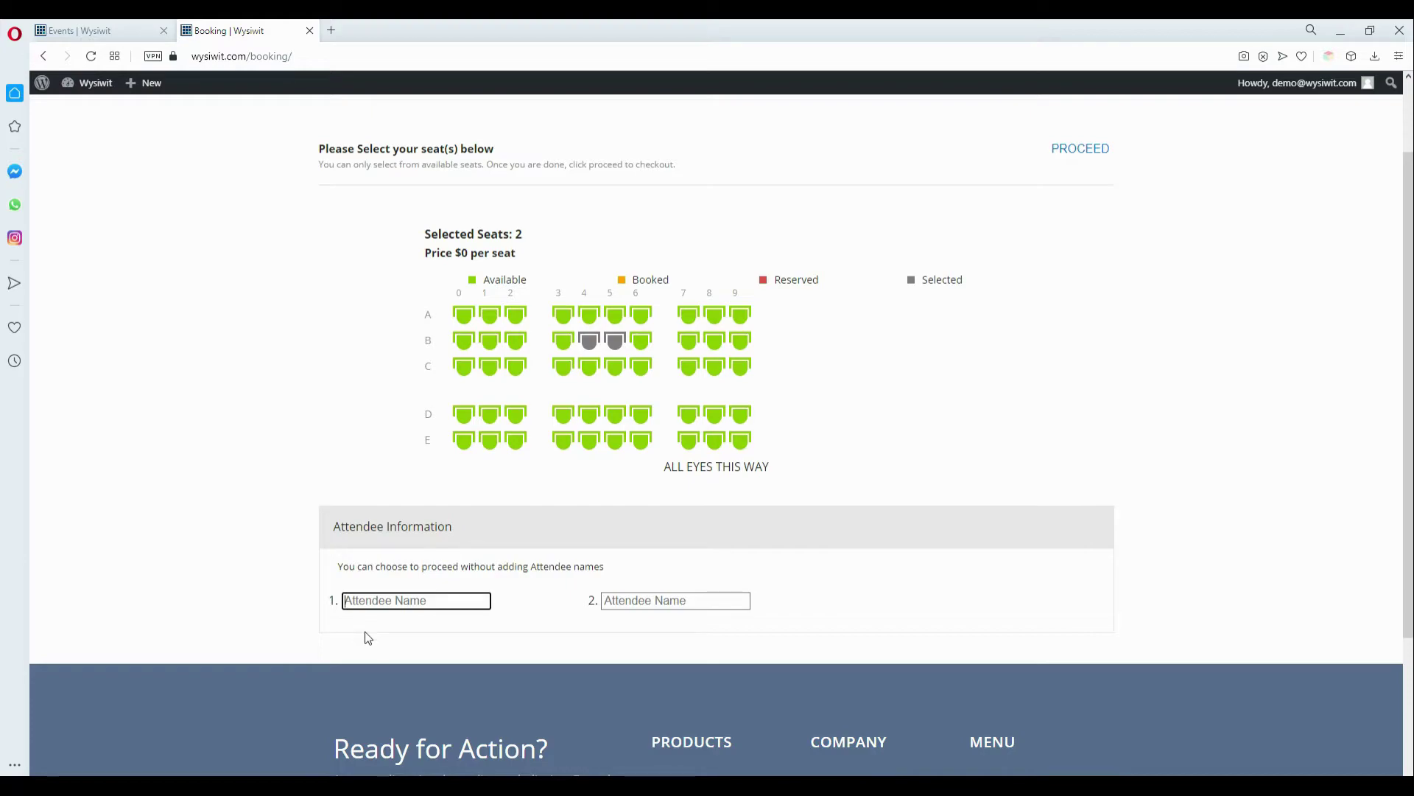
text(Demo)
text( O)
text(Name)
text( One)
click(671, 601)
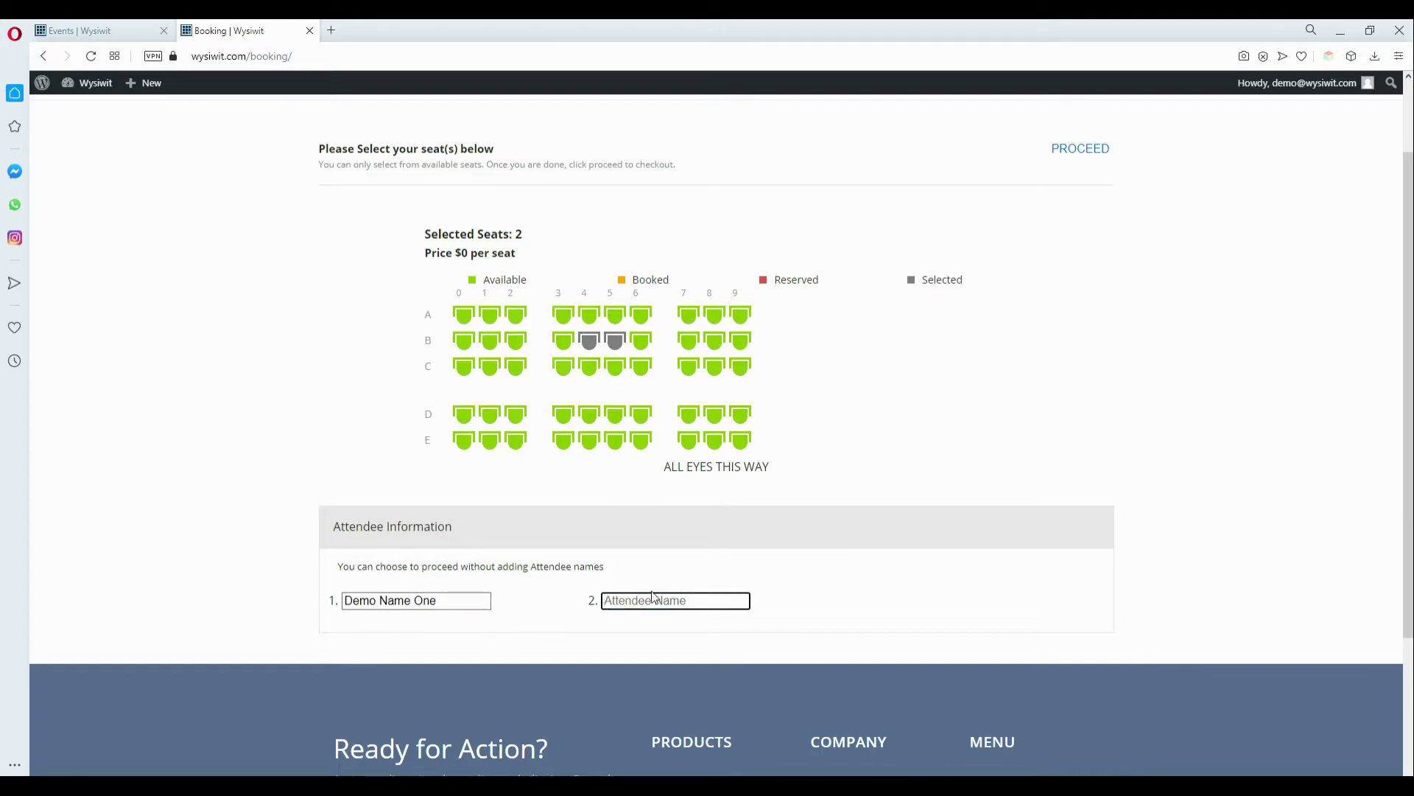
text(Demo name Two)
click(647, 601)
key(BackSpace)
text(N)
Proceed to the booking summary and complete the booking of seats B4 and B5 for the Demo Event.
click(1070, 155)
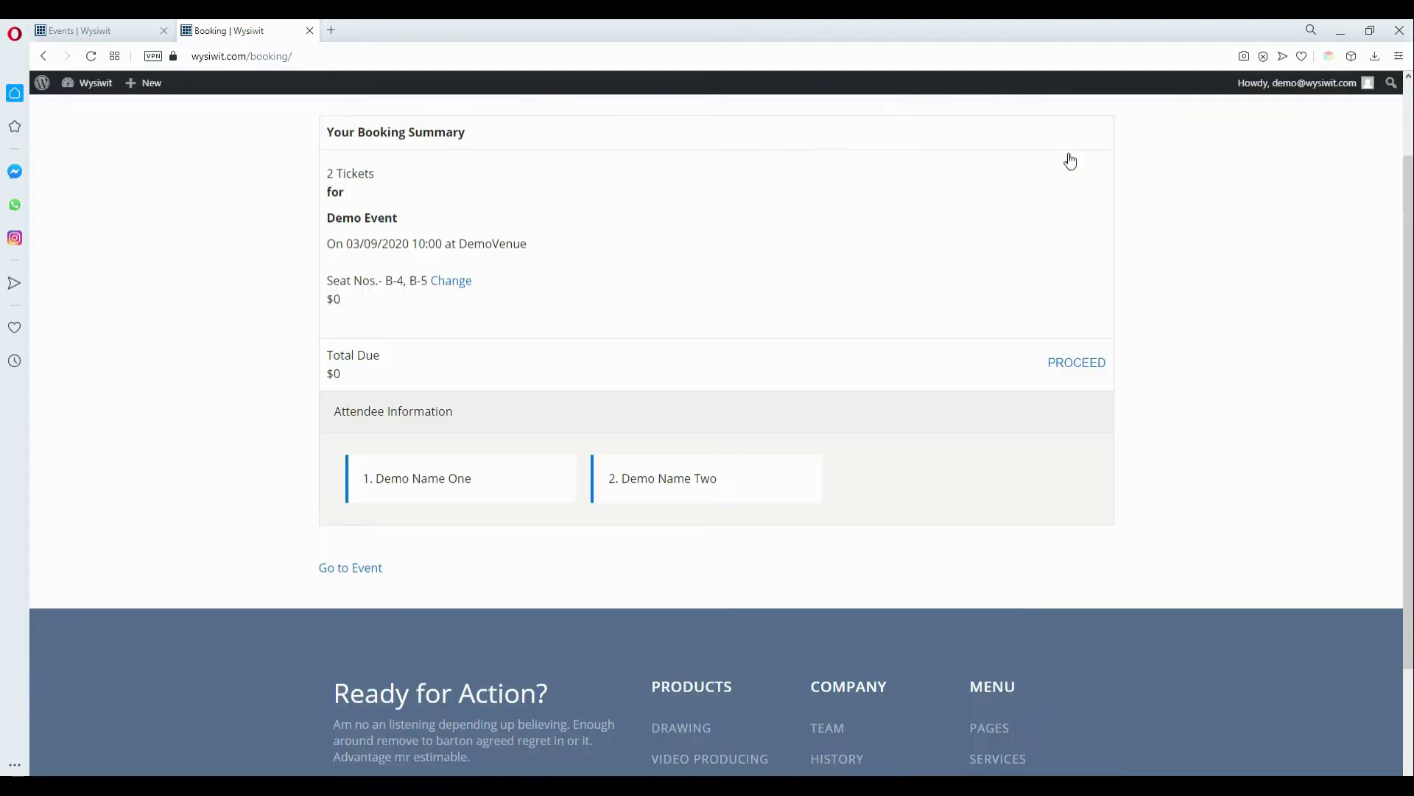
scroll(1131, 429, up, 2)
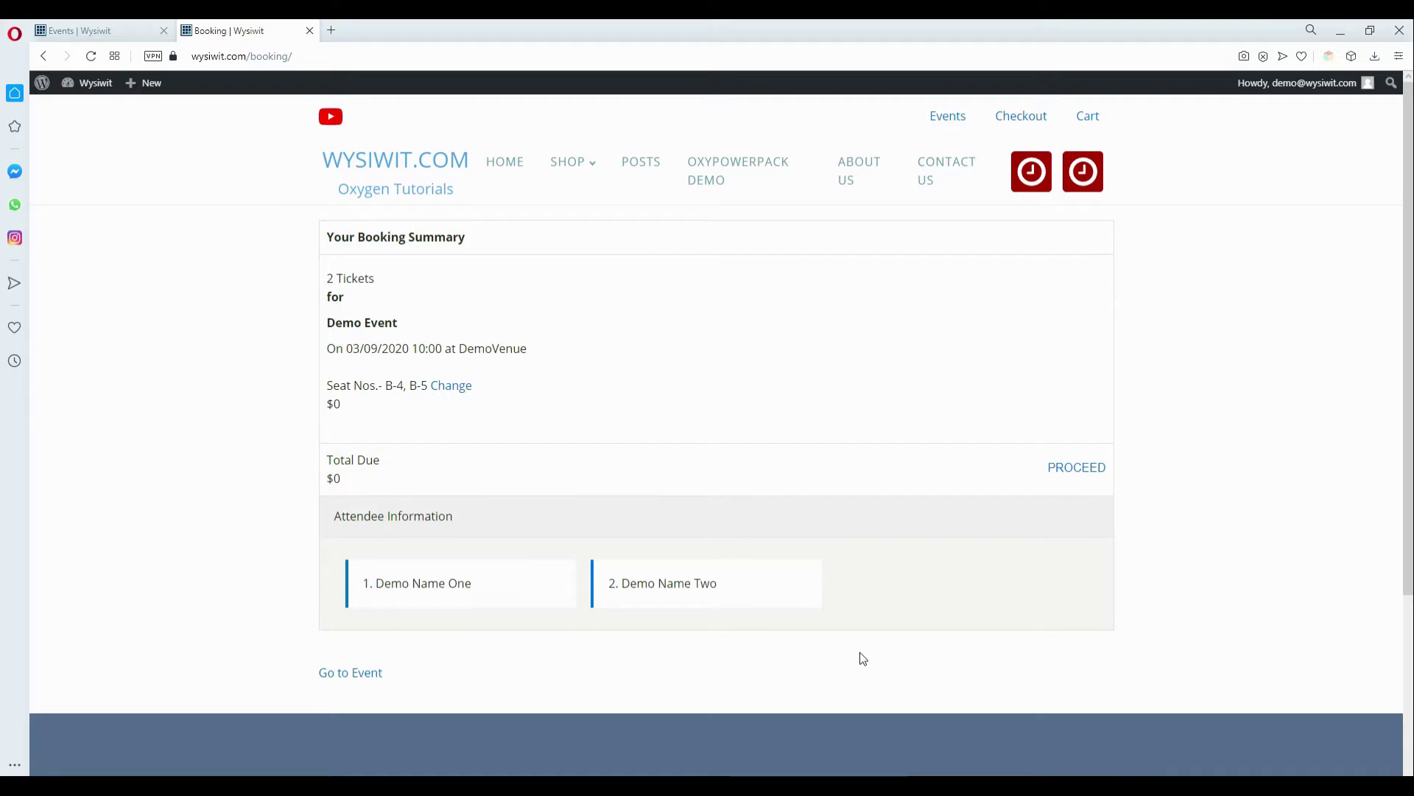
click(1095, 469)
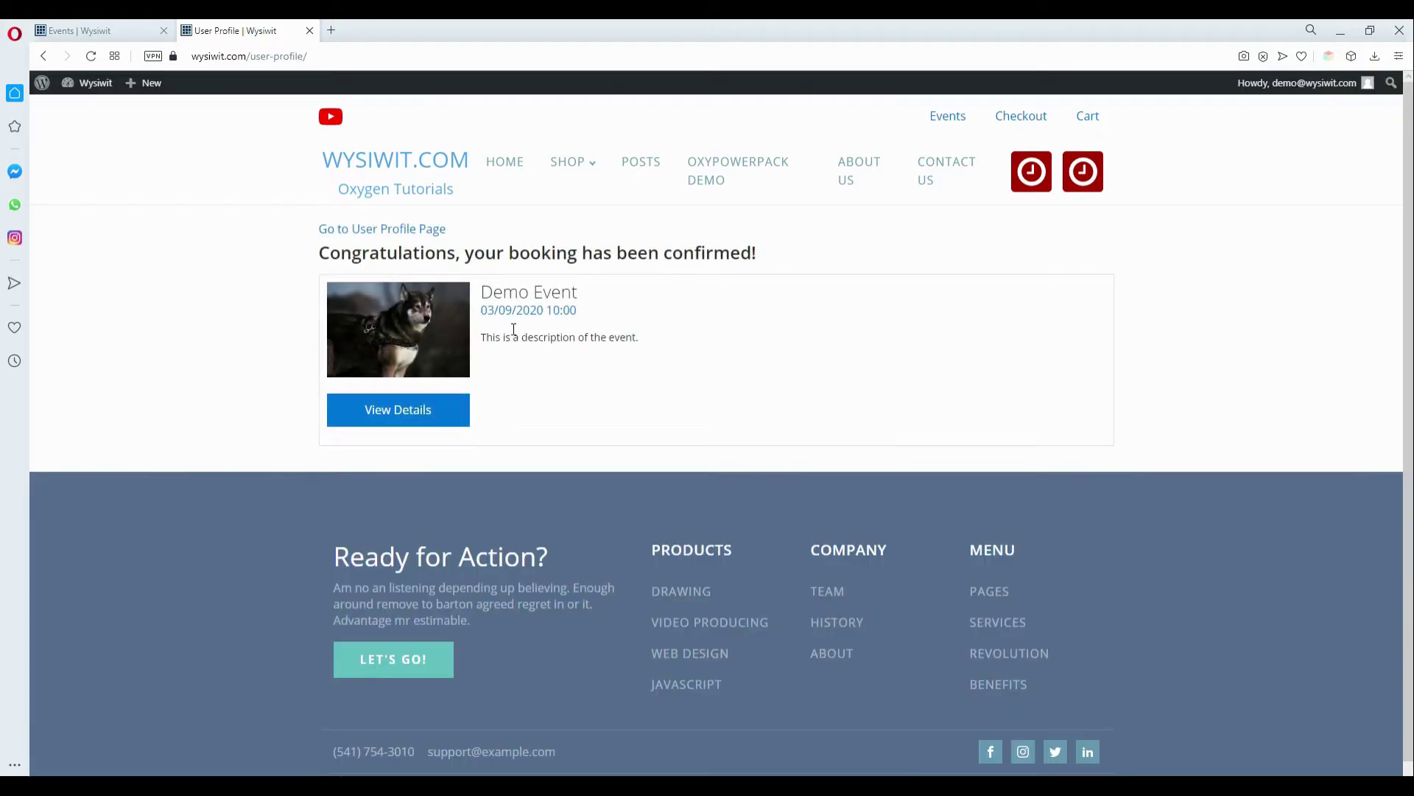
Review the confirmed booking's details and read the Booking Confirmation email in the Gmail window.
click(412, 418)
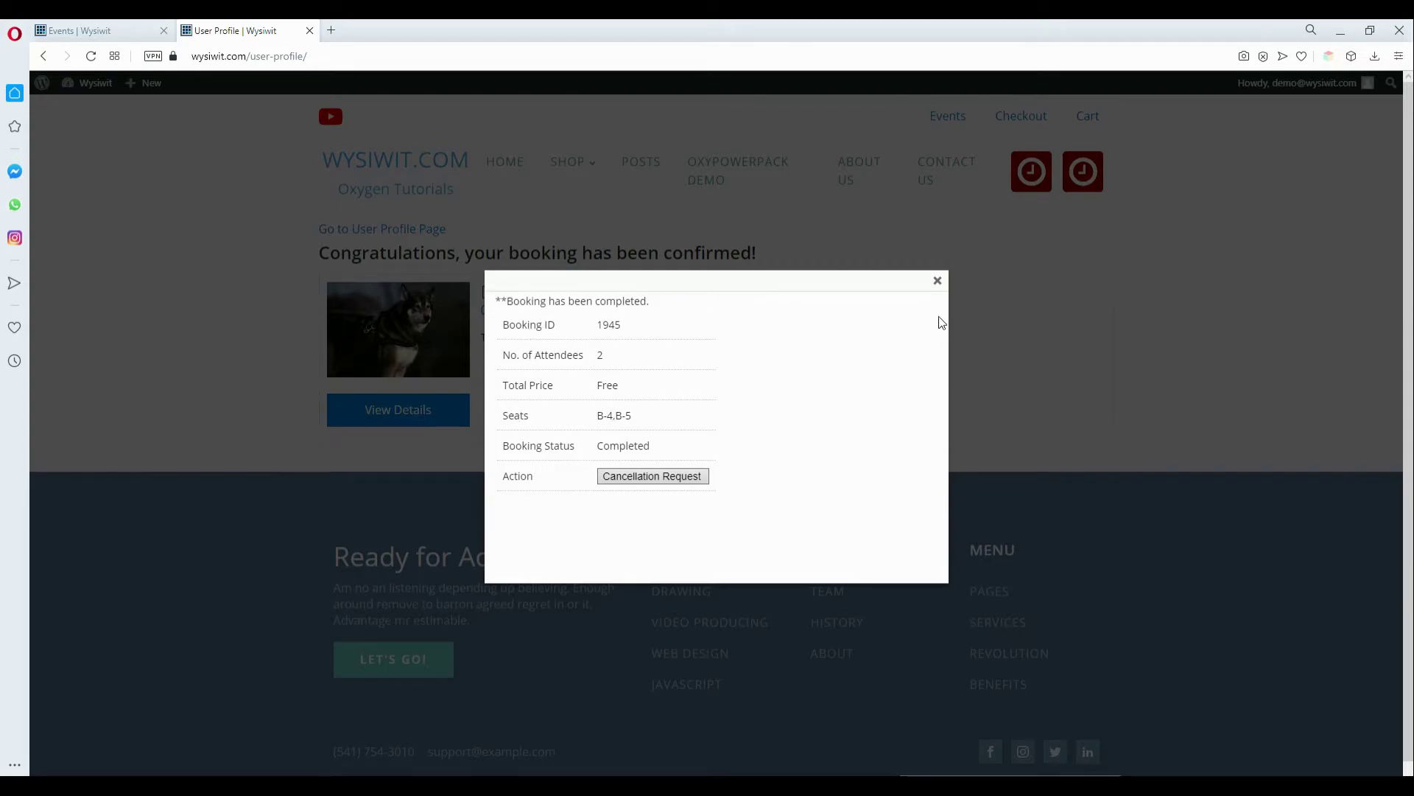
click(939, 282)
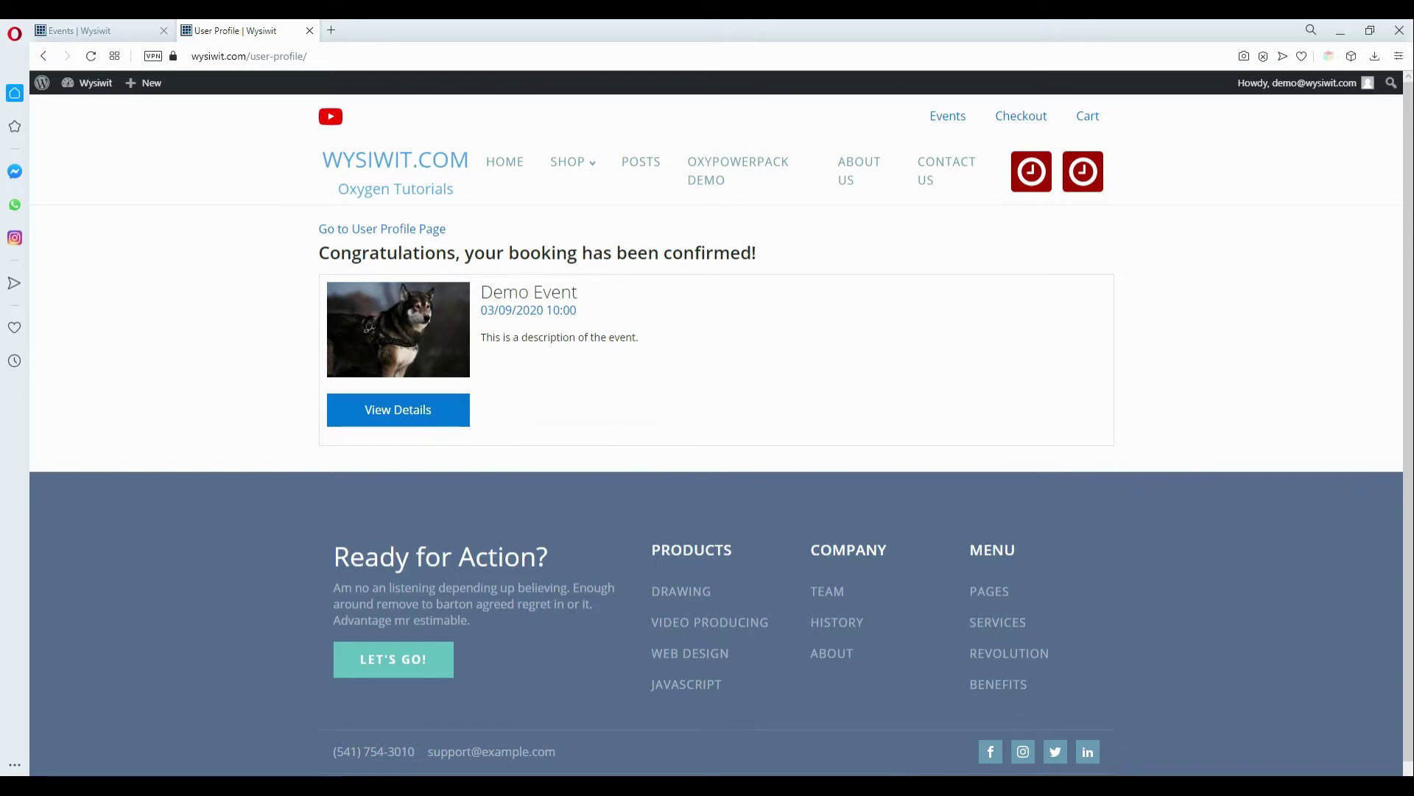
key(alt+Tab)
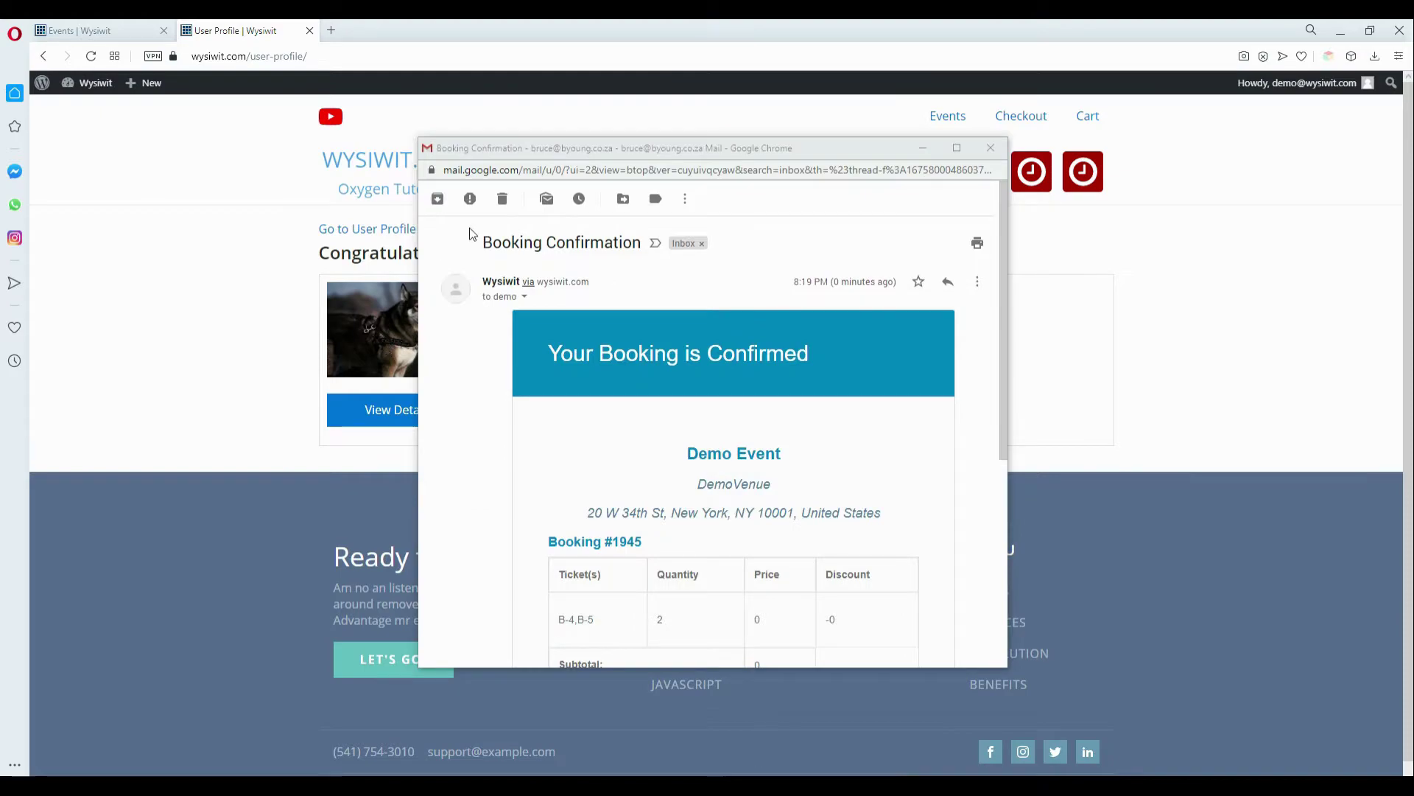
scroll(460, 405, down, 1)
scroll(465, 408, up, 1)
scroll(497, 497, down, 2)
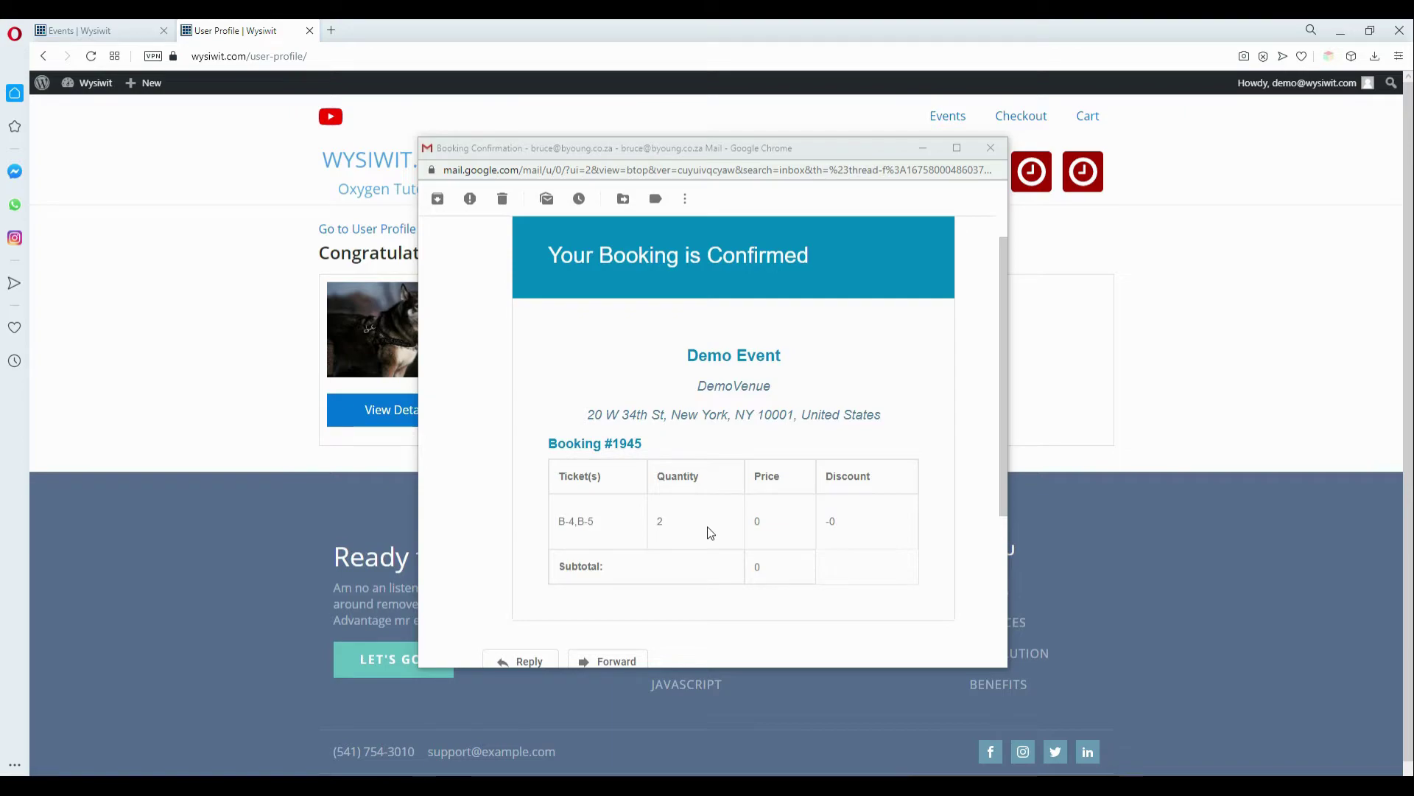
scroll(710, 532, down, 2)
scroll(710, 532, up, 4)
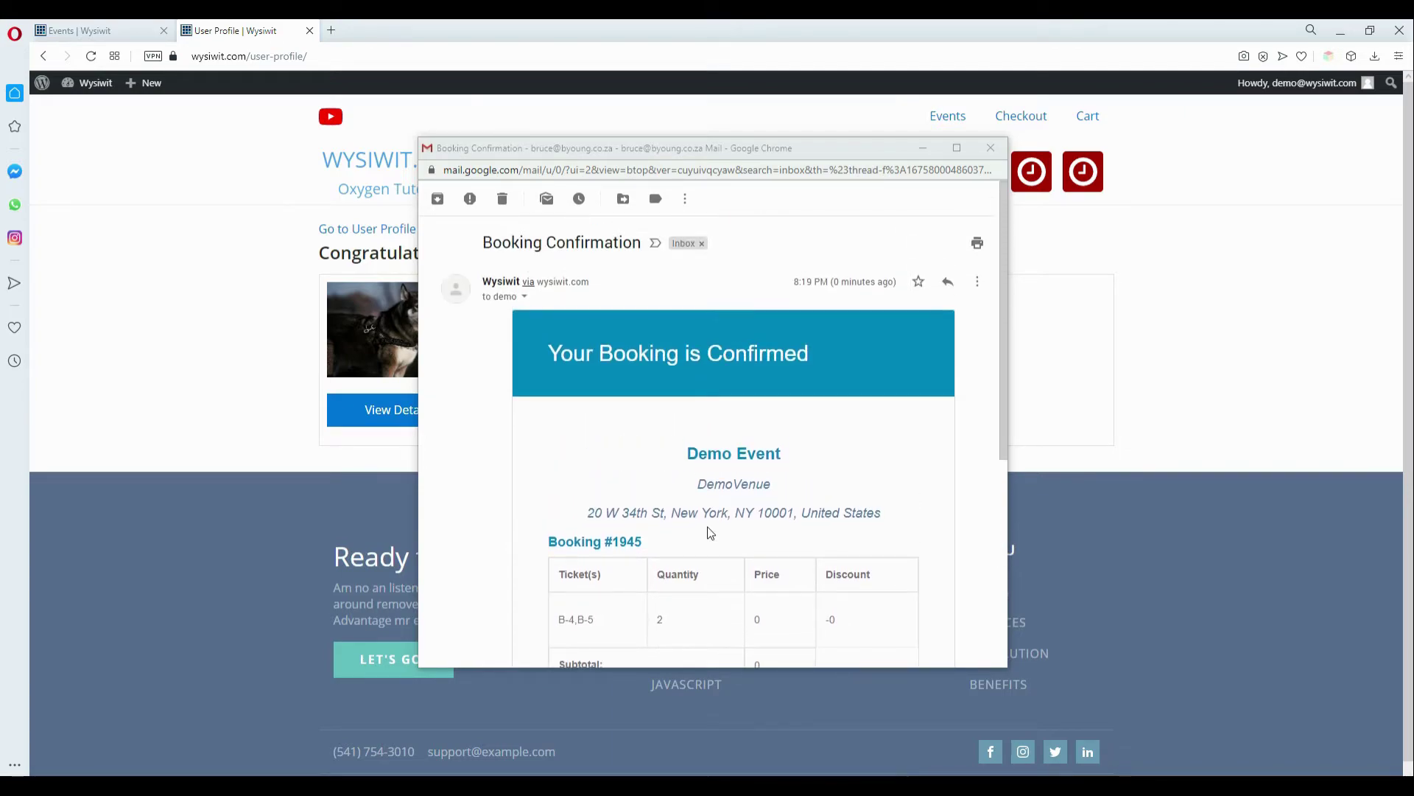
click(923, 151)
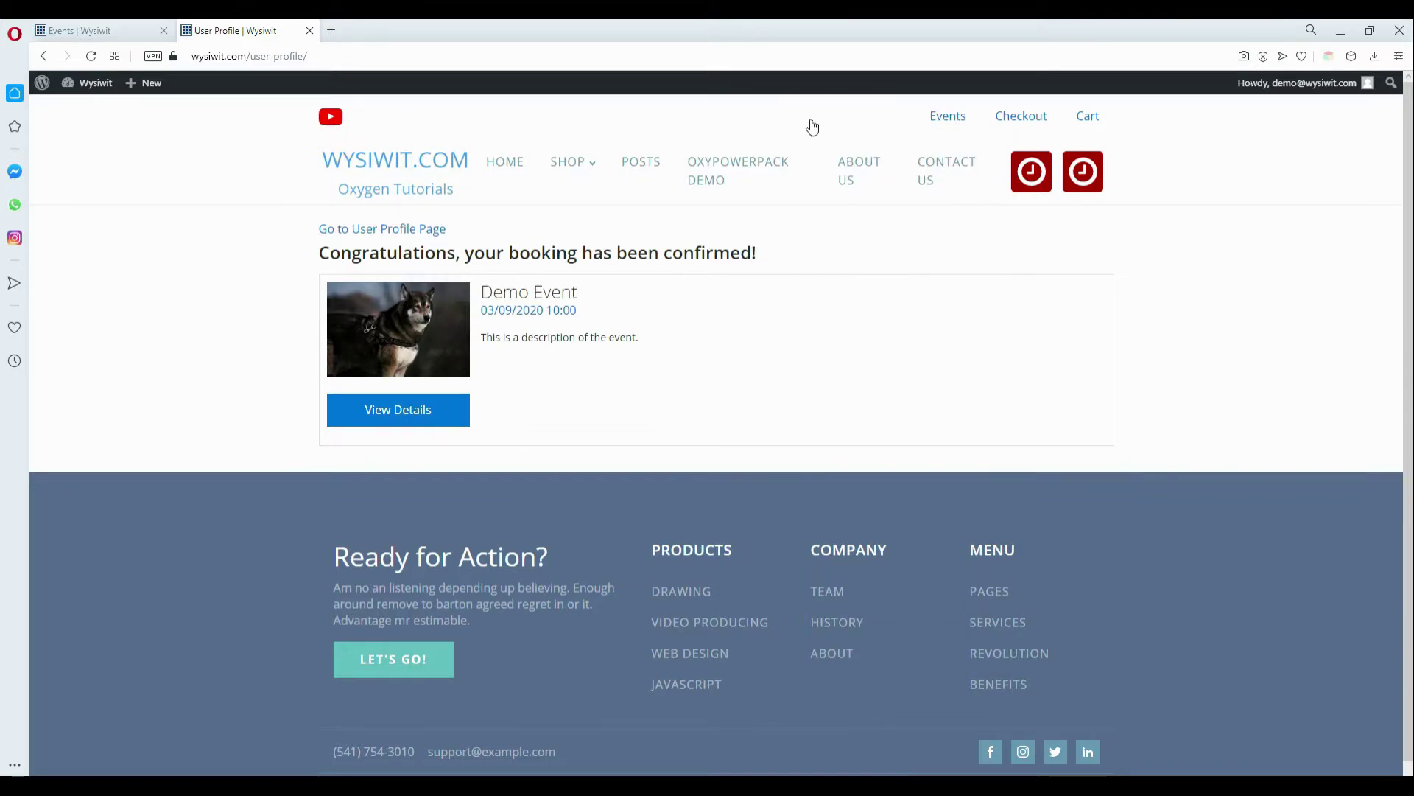
Reopen the 3 September Demo Event from the events calendar and check its booking seating plan.
click(943, 121)
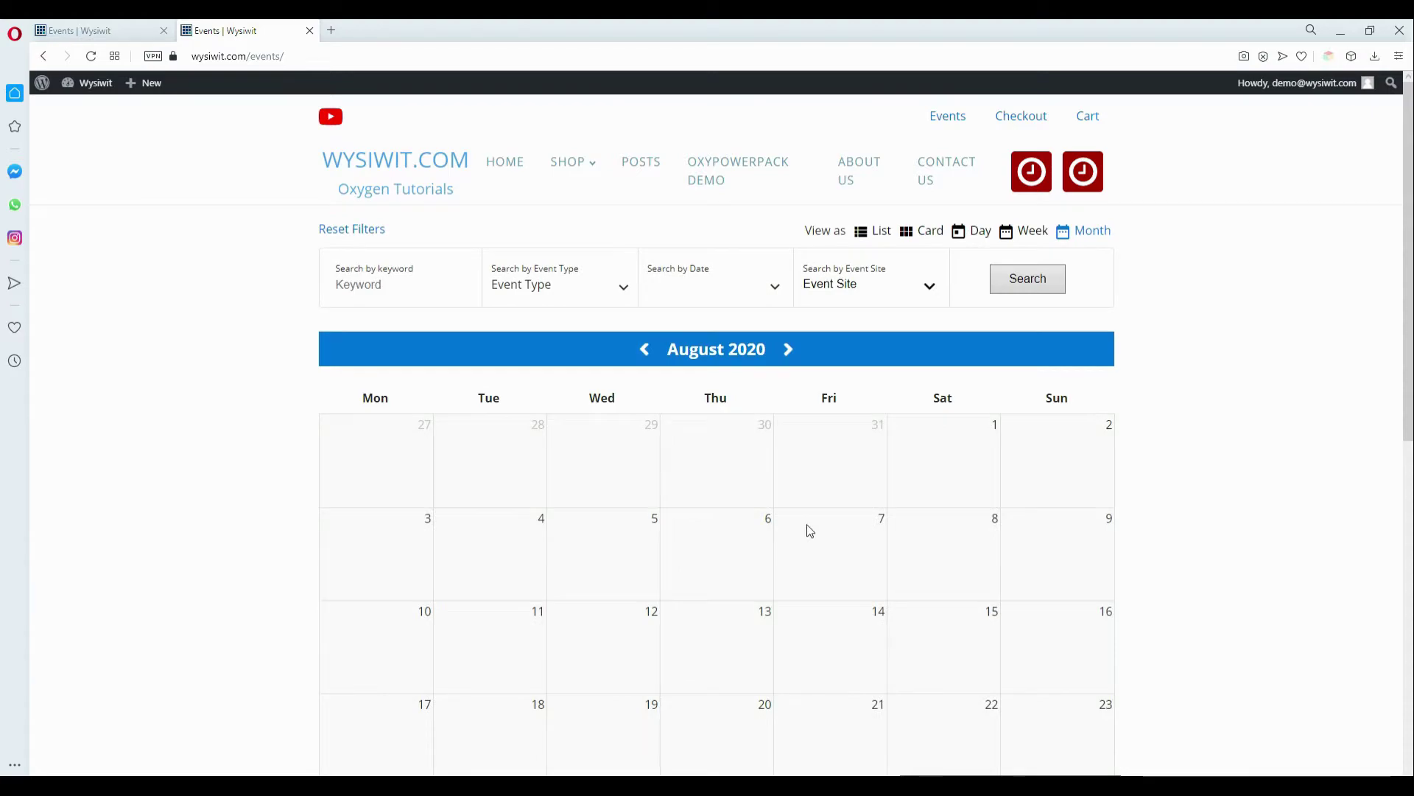
click(789, 352)
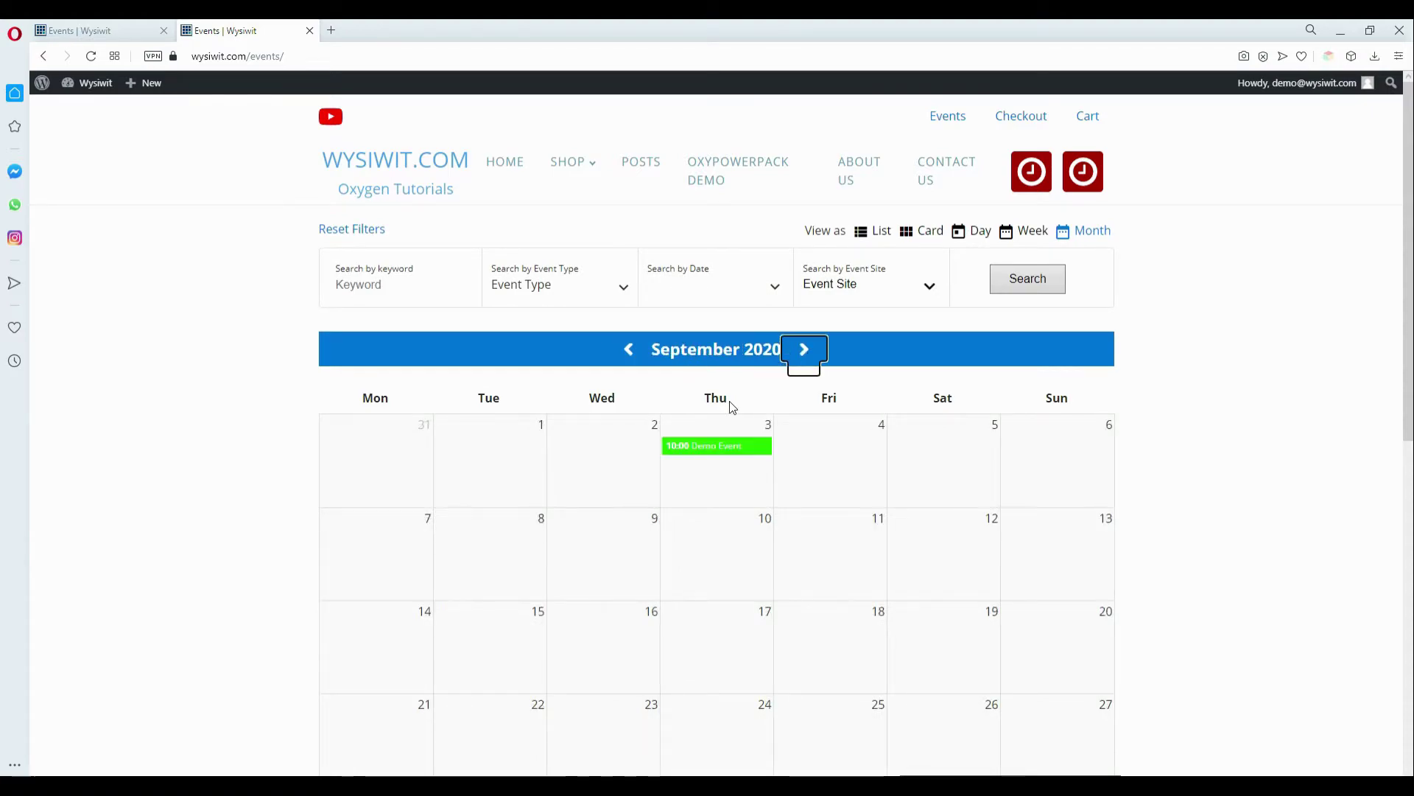
mouse_move(682, 446)
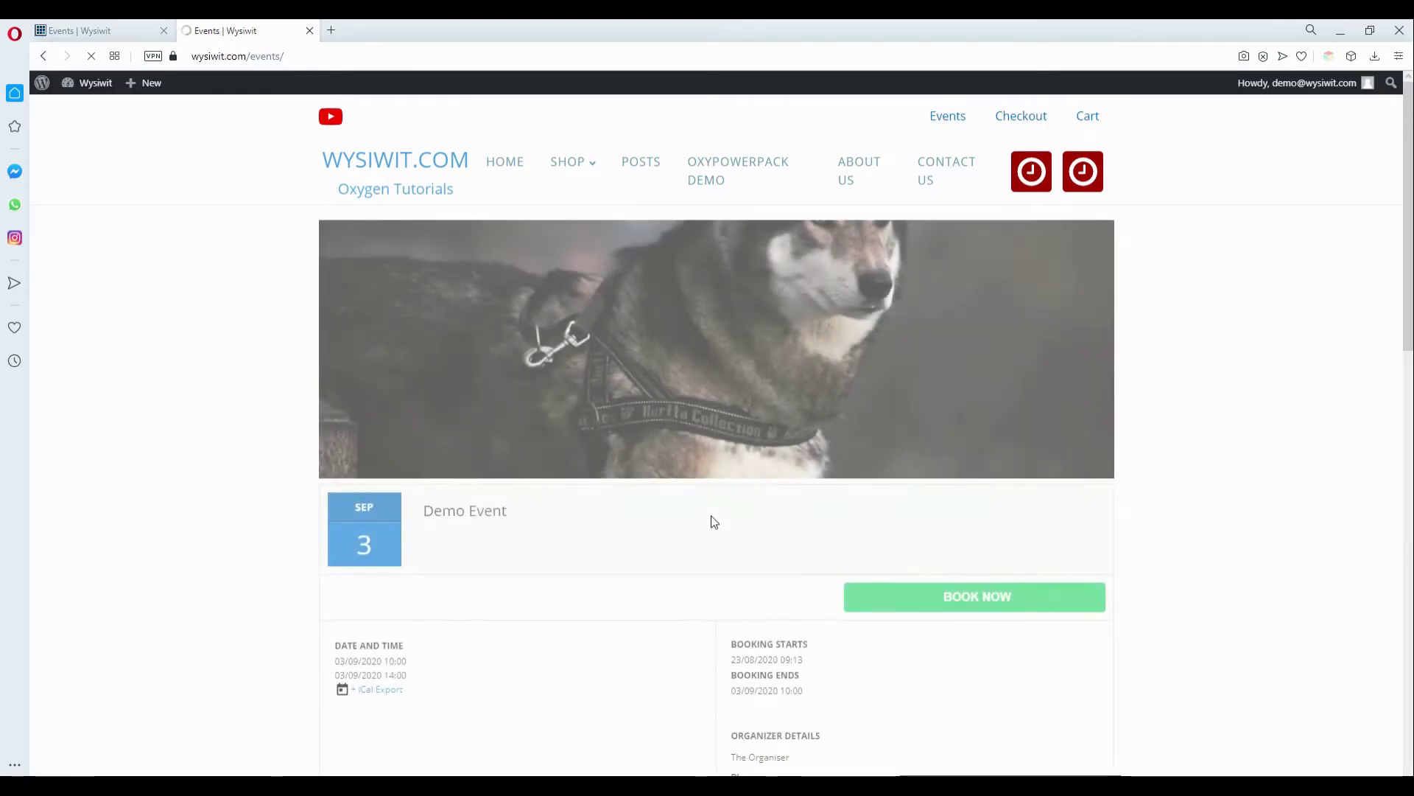
click(977, 609)
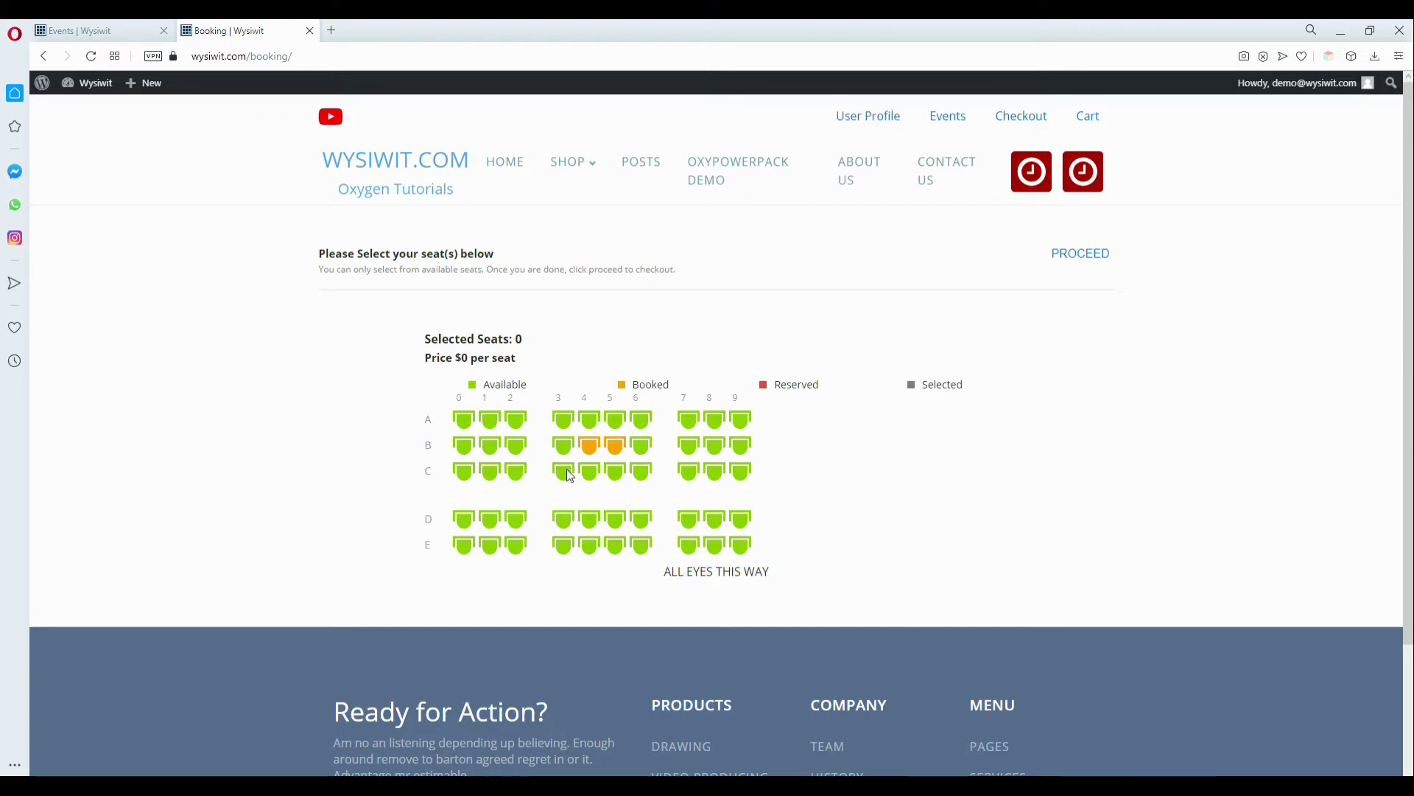
Open the bookings list in the user profile and view the details of the second Demo Event booking.
click(880, 118)
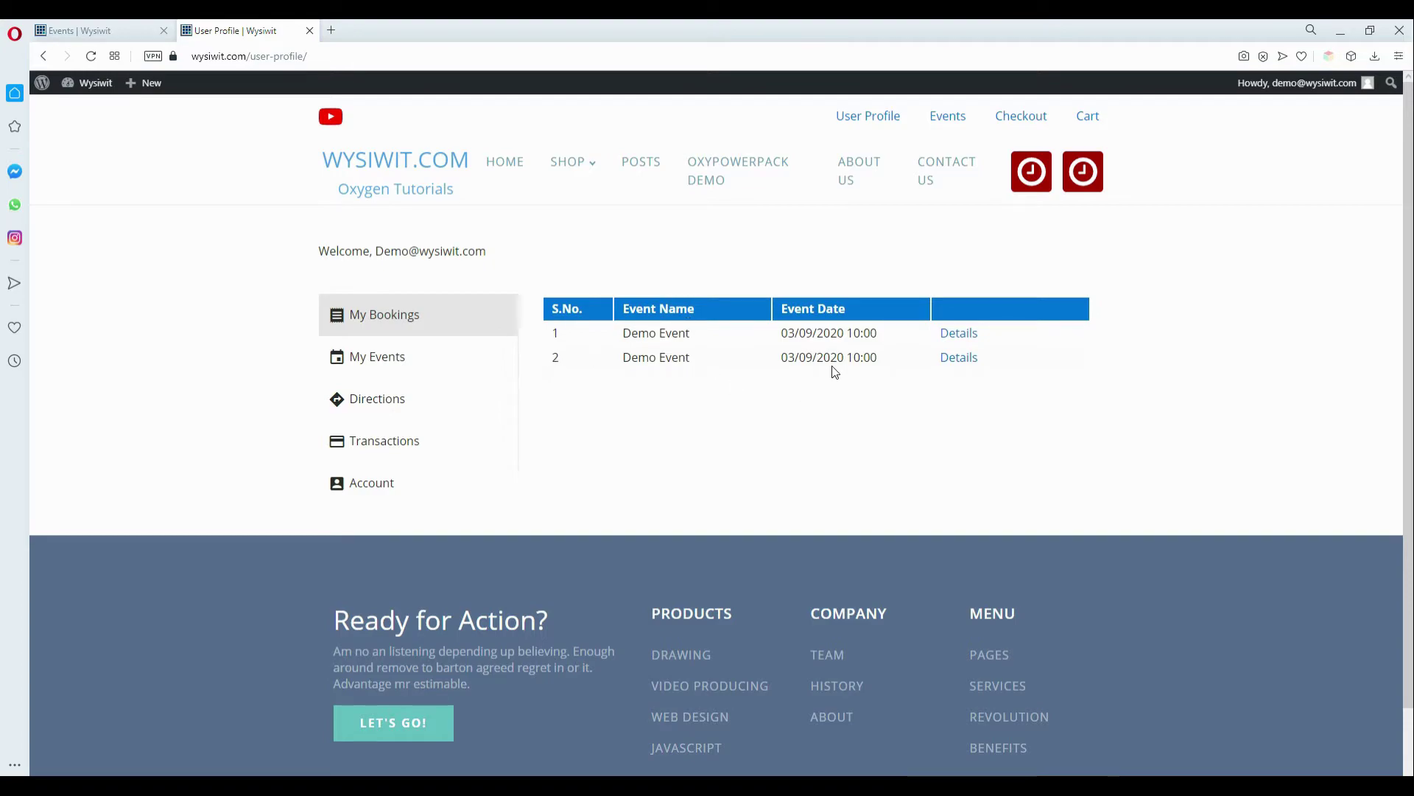
click(957, 359)
click(956, 360)
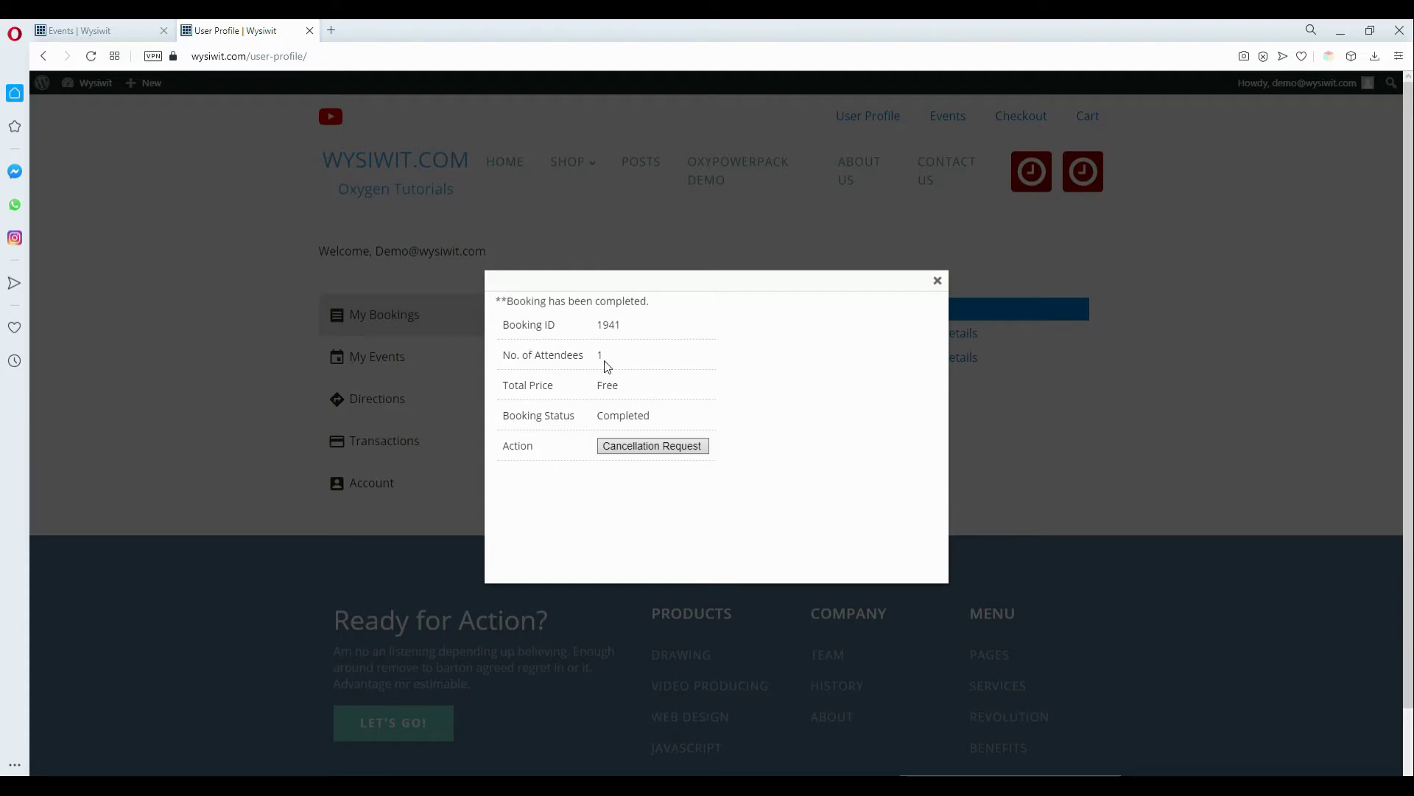
click(938, 281)
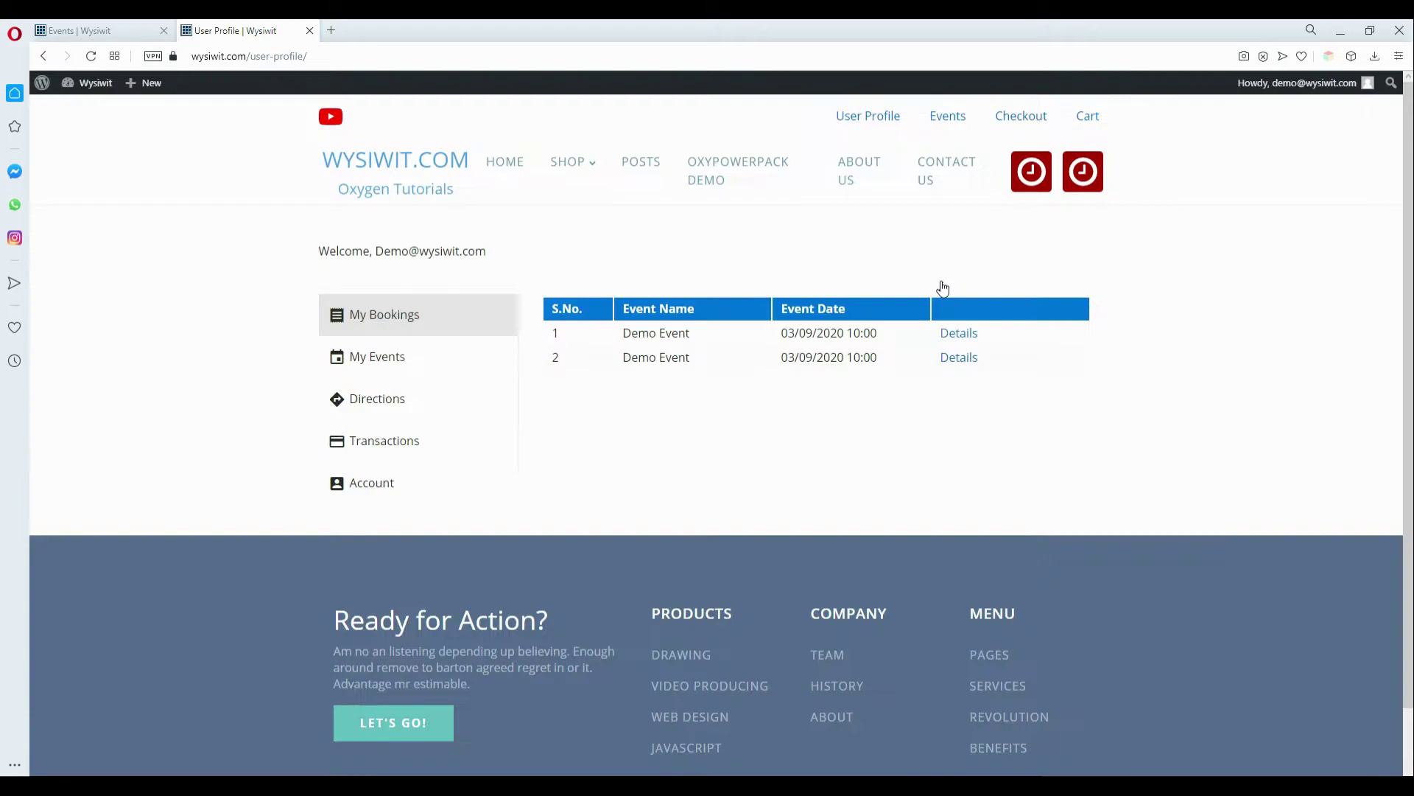
Request cancellation of the first Demo Event booking, the one for seats B4 and B5.
click(957, 336)
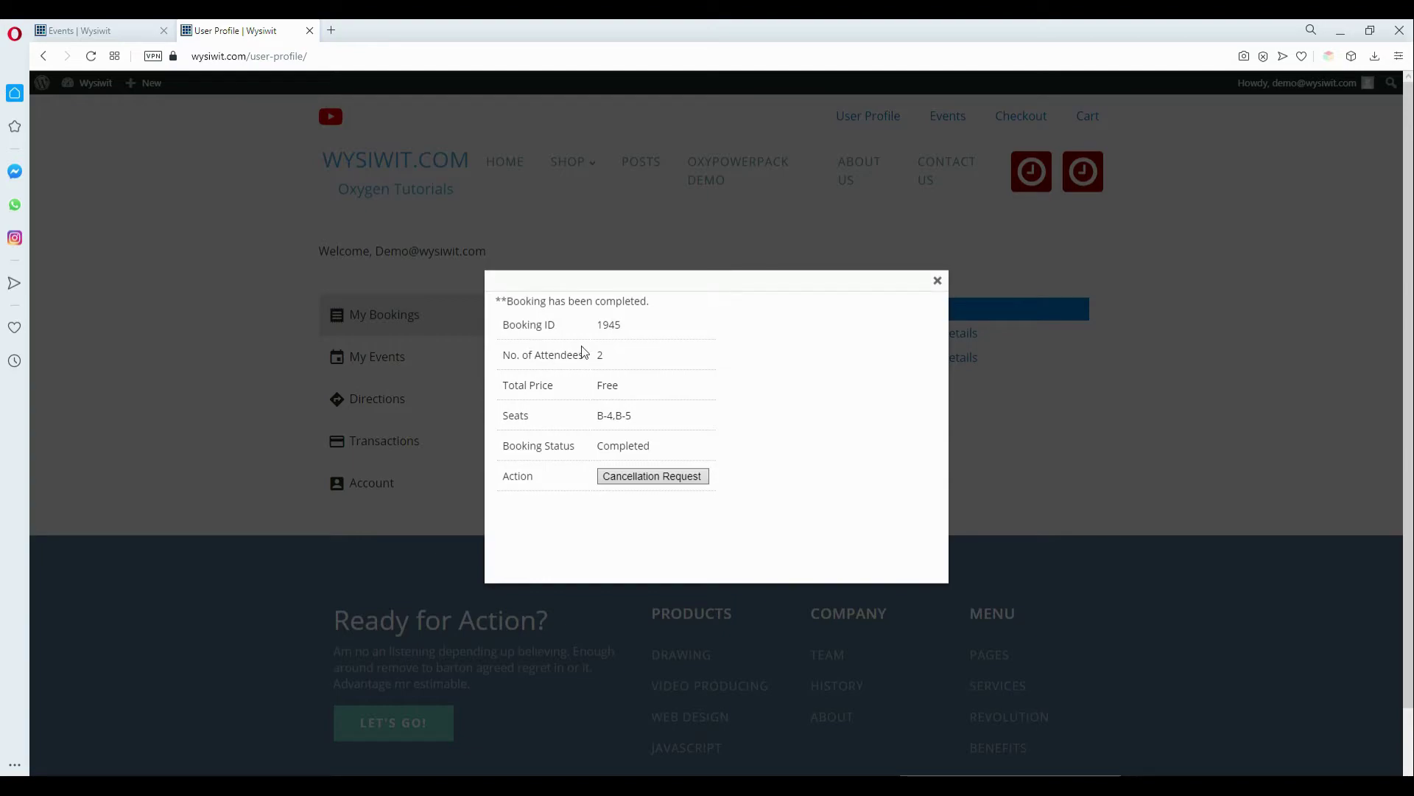
click(641, 477)
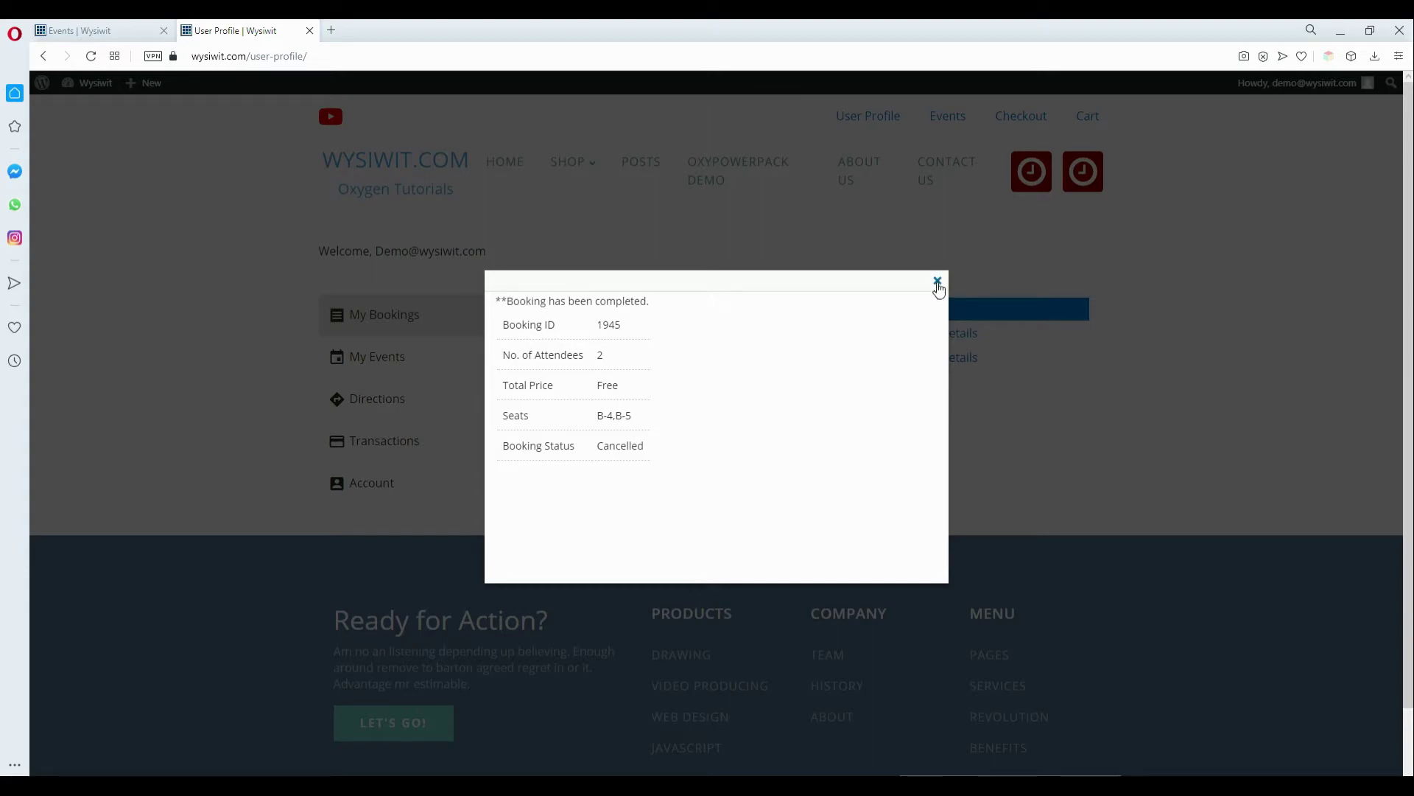
click(937, 282)
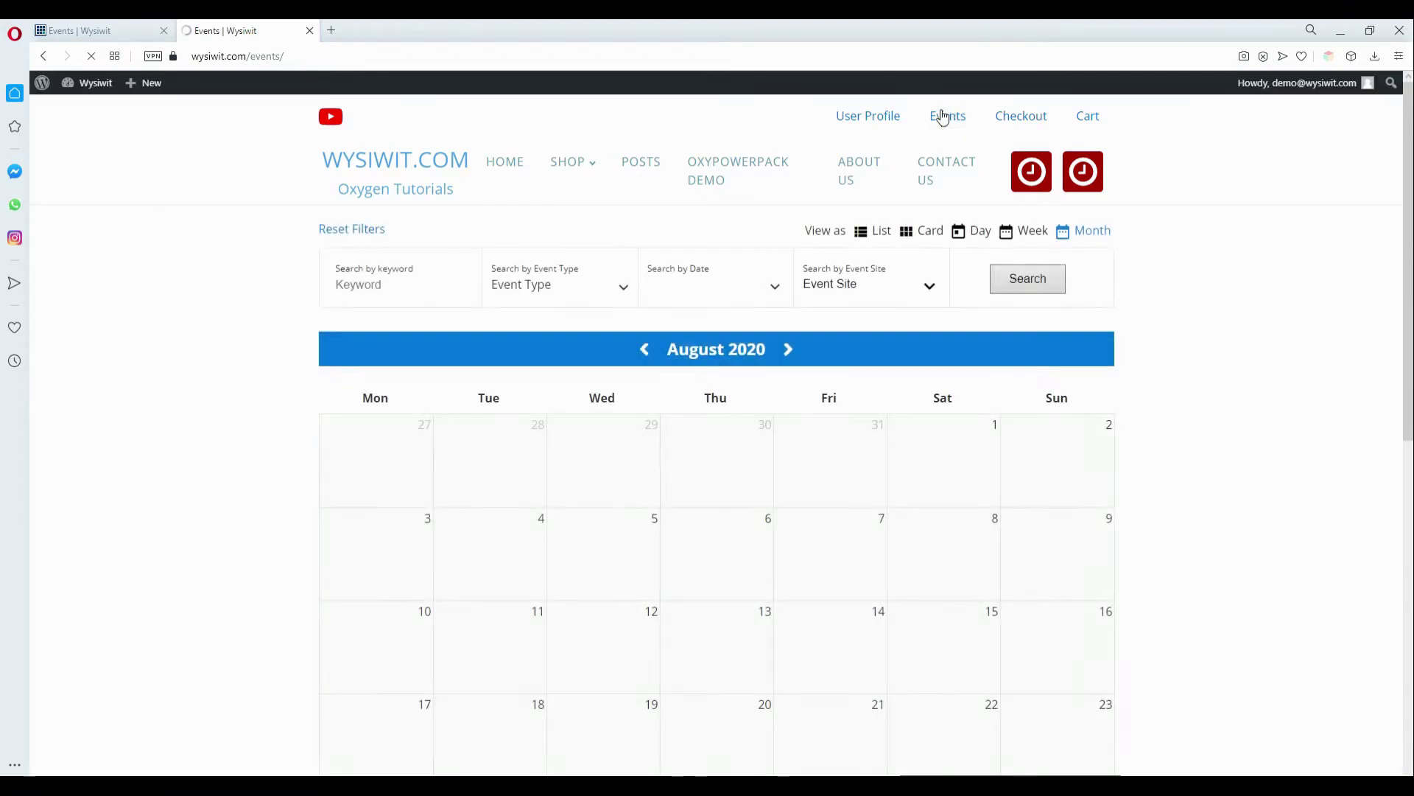
Check the Demo Event's booking status on its September event page and inspect its booking seating plan again.
click(788, 349)
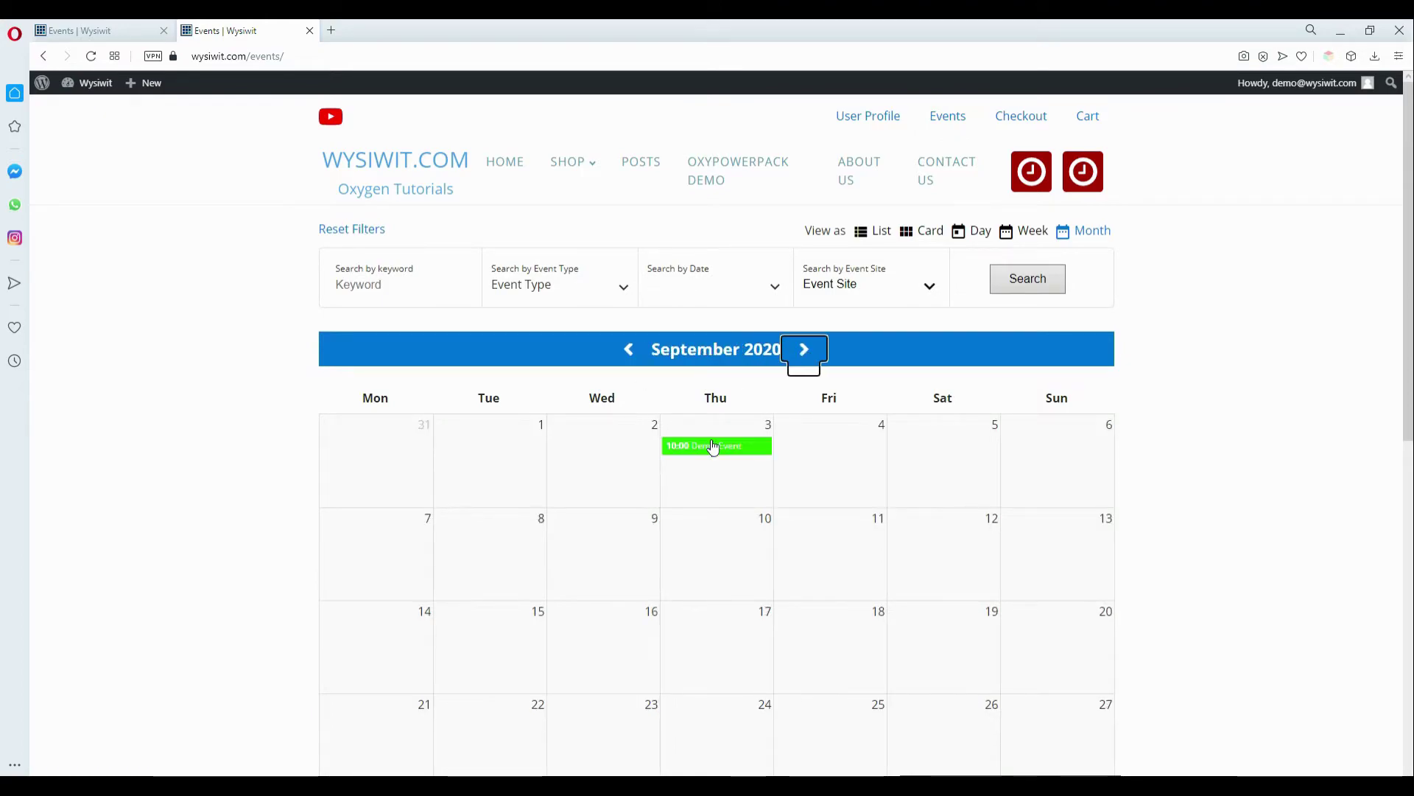
mouse_move(711, 450)
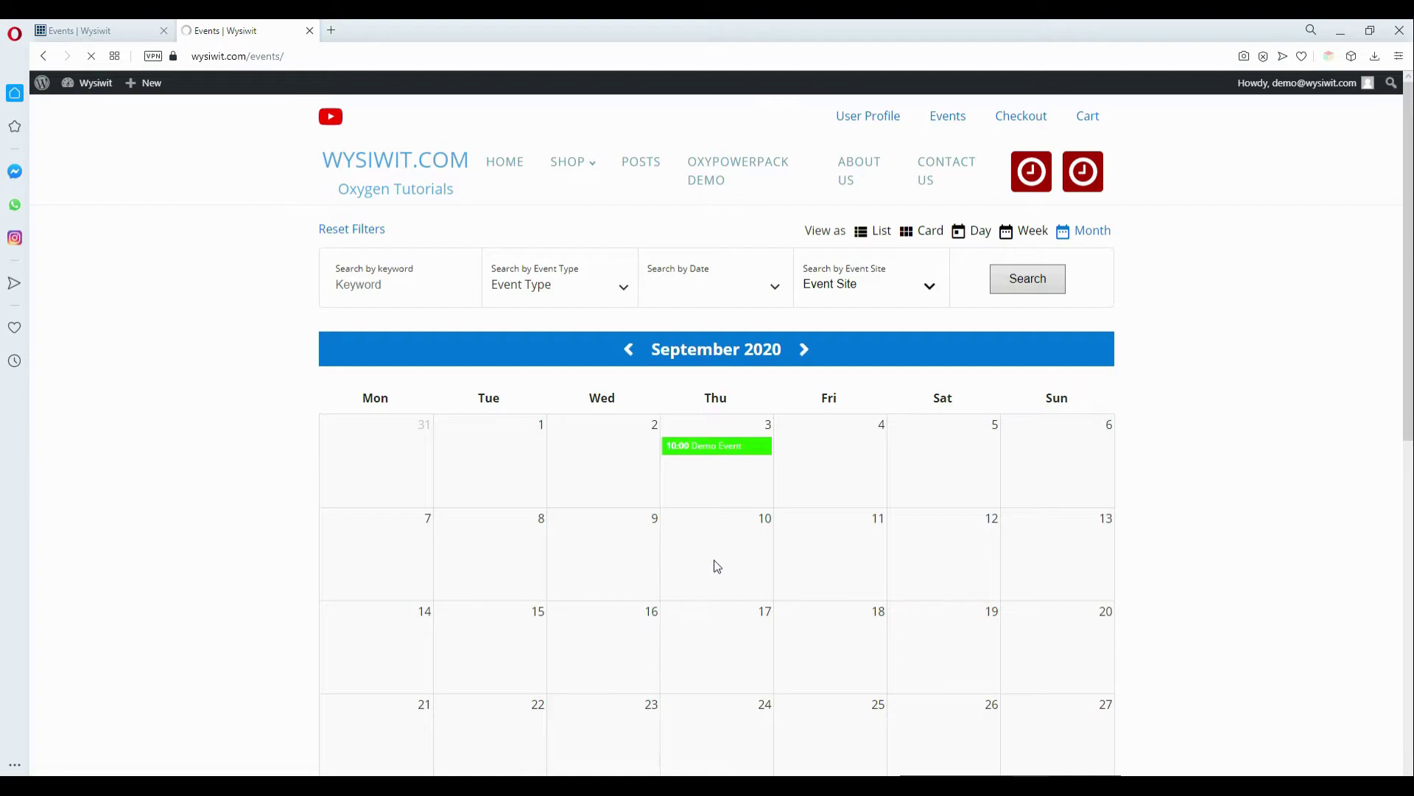
click(708, 447)
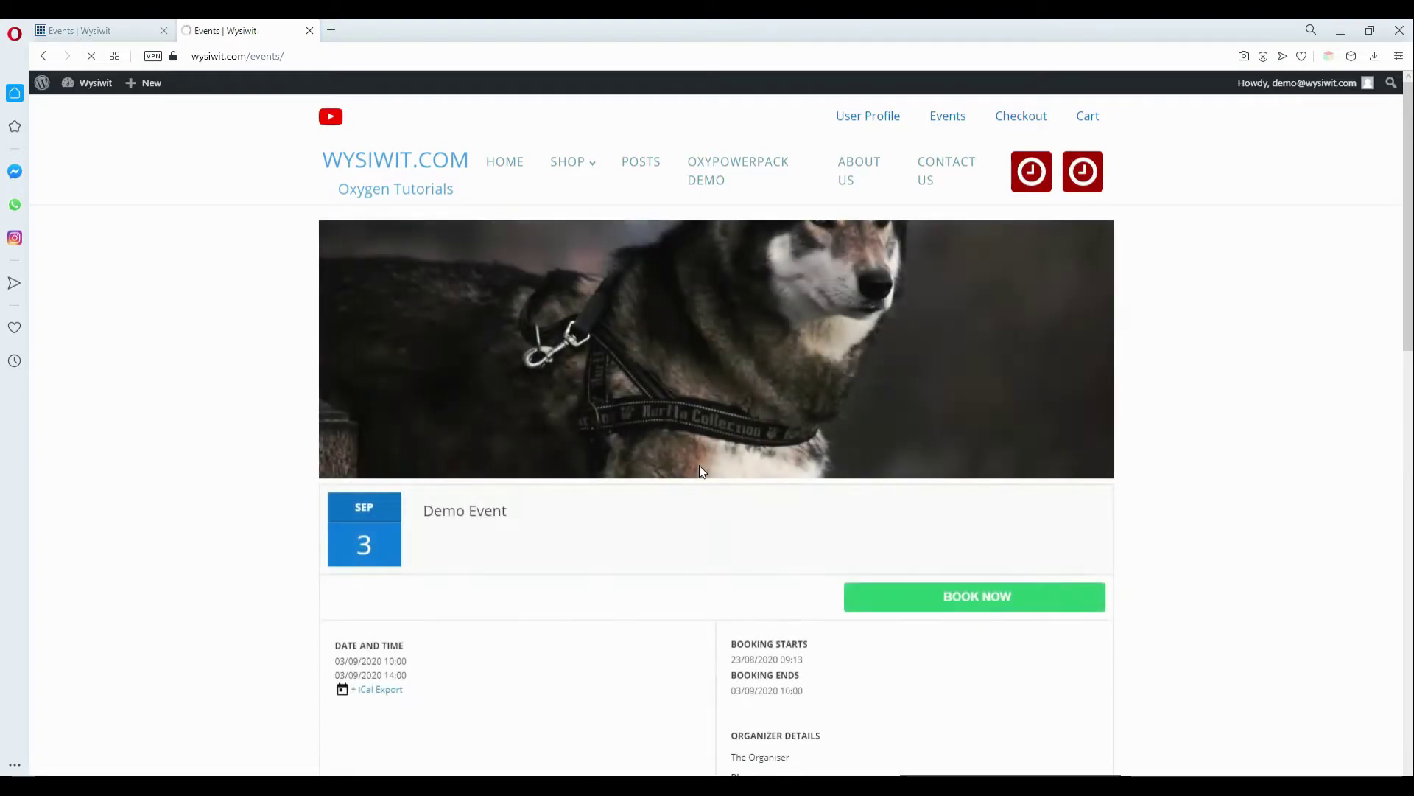
scroll(700, 472, down, 3)
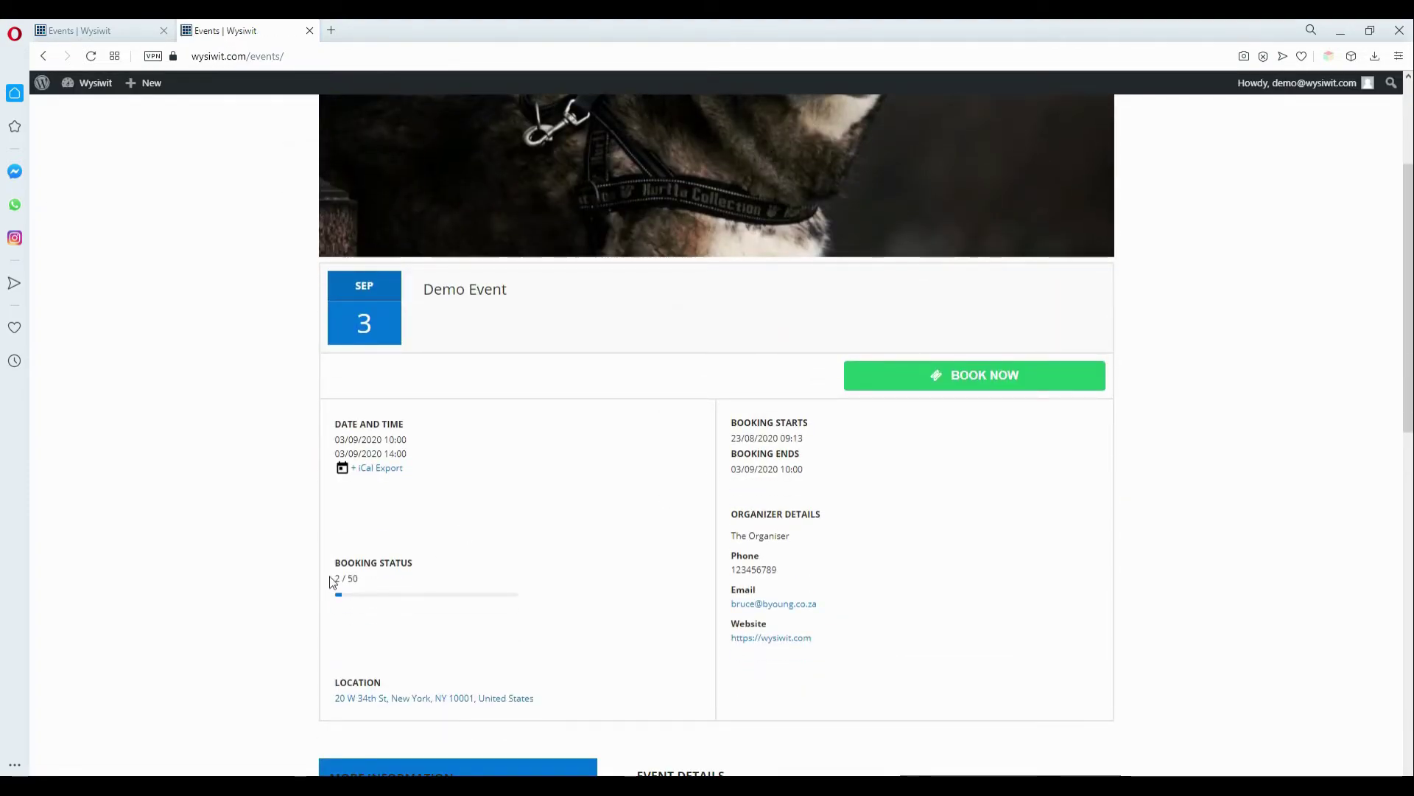
scroll(641, 577, down, 3)
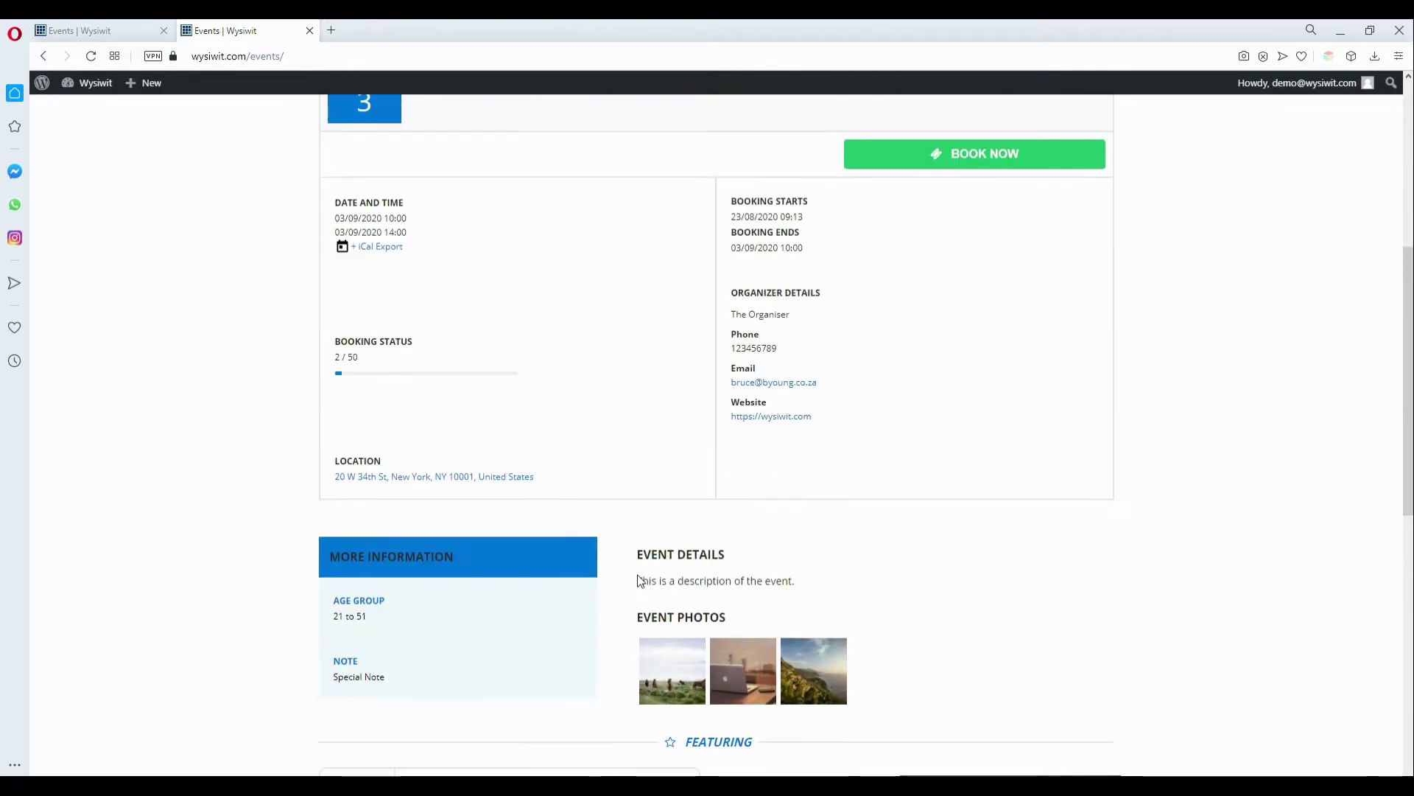
scroll(626, 577, up, 3)
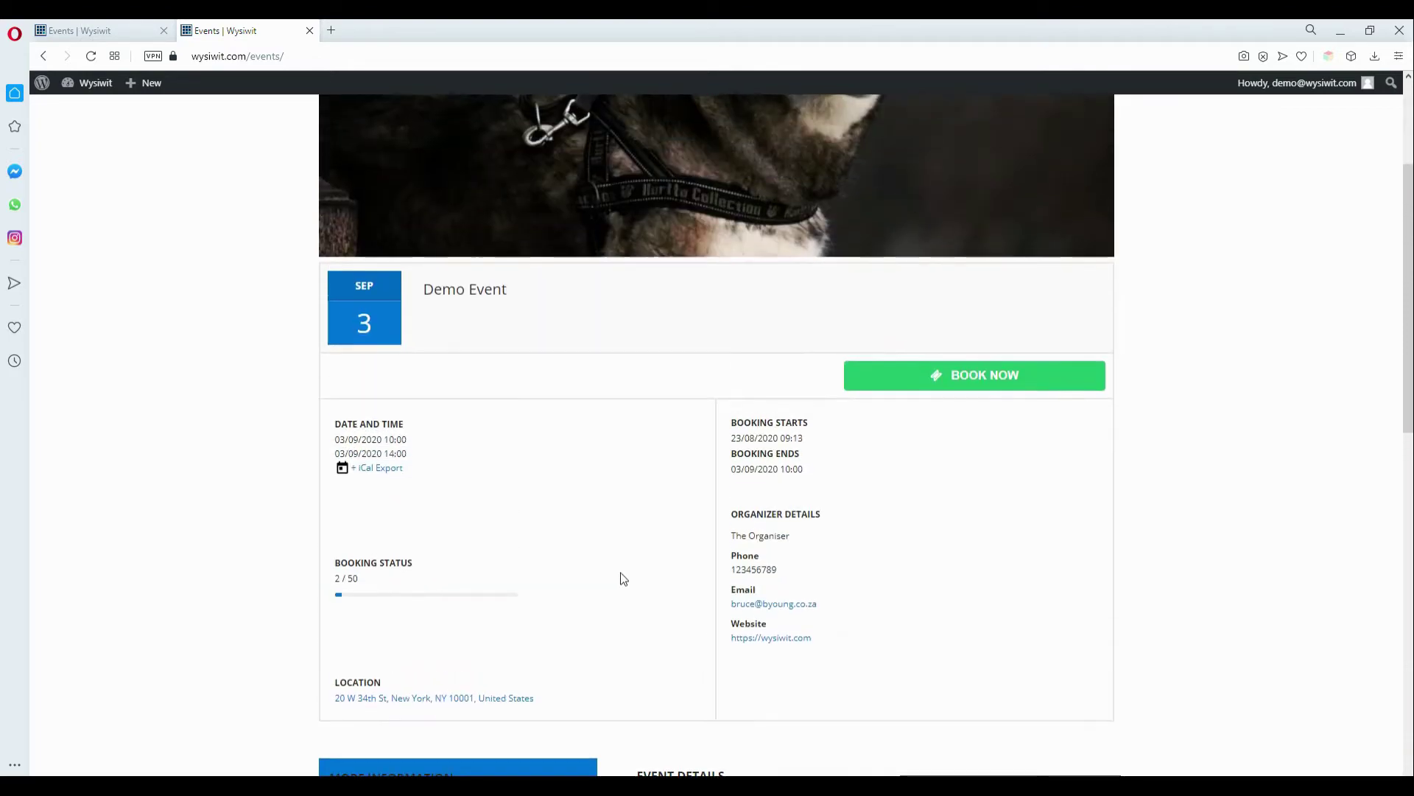
click(979, 382)
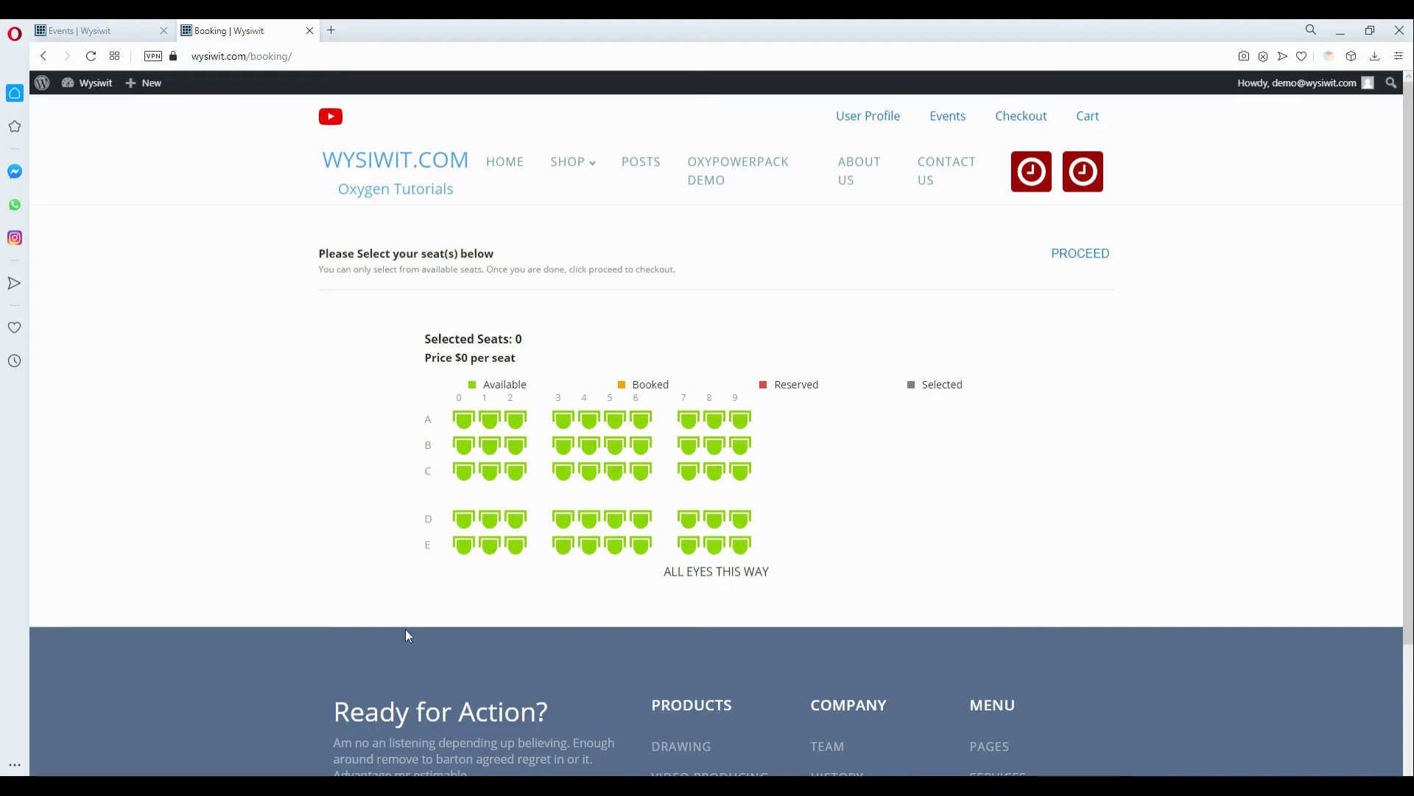
Switch to the venue editor in Chrome and reserve seats A1, A2 and A3 in the seating arrangement.
mouse_move(313, 787)
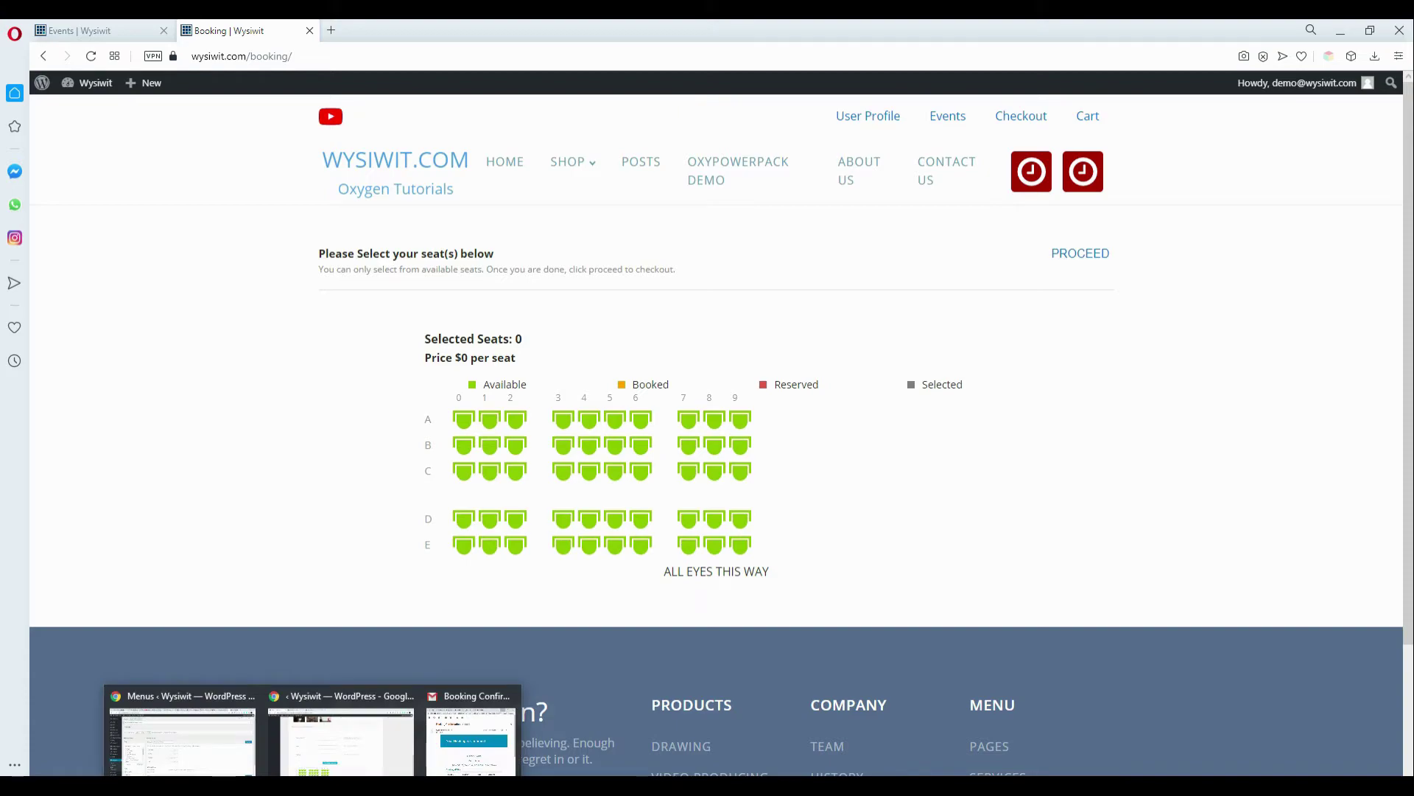
click(357, 751)
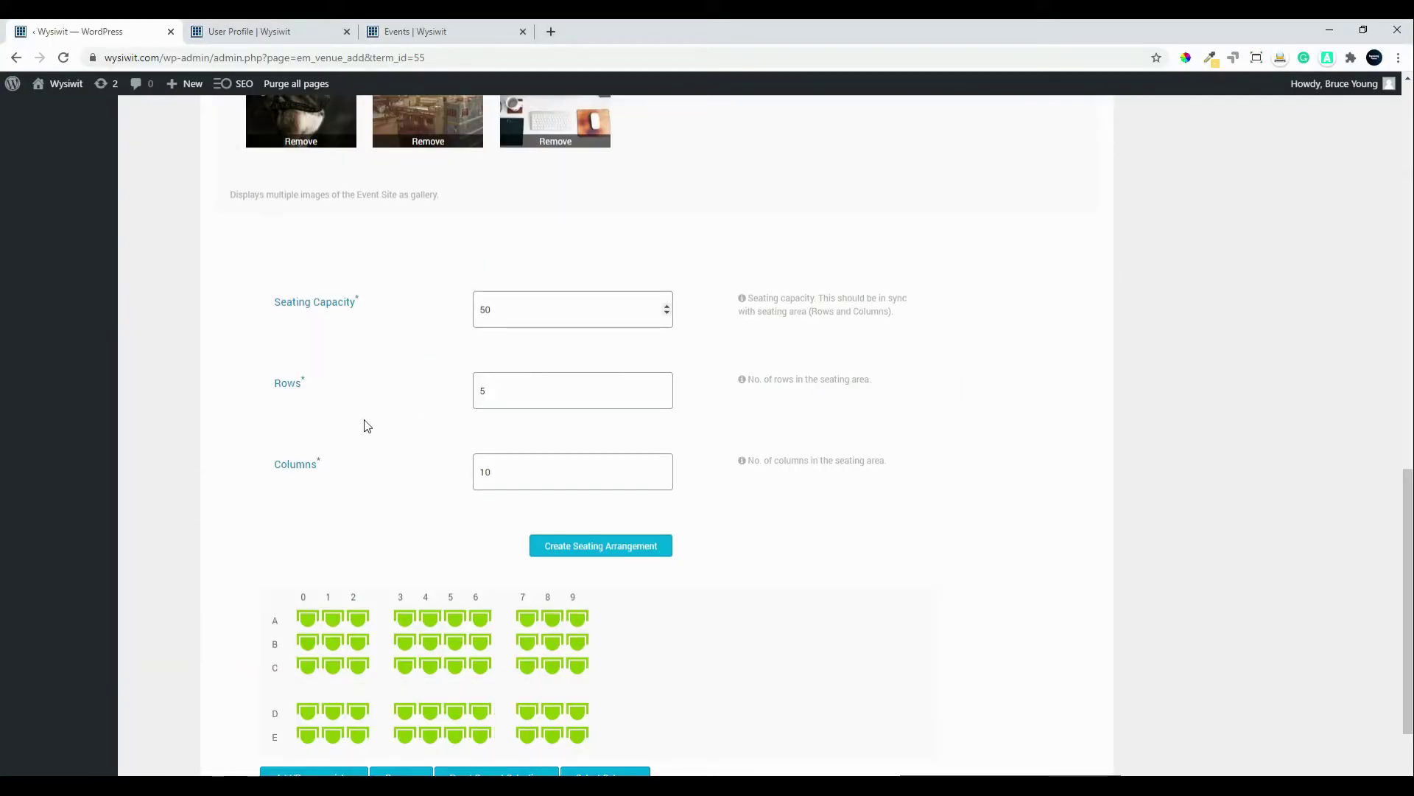
scroll(392, 436, down, 2)
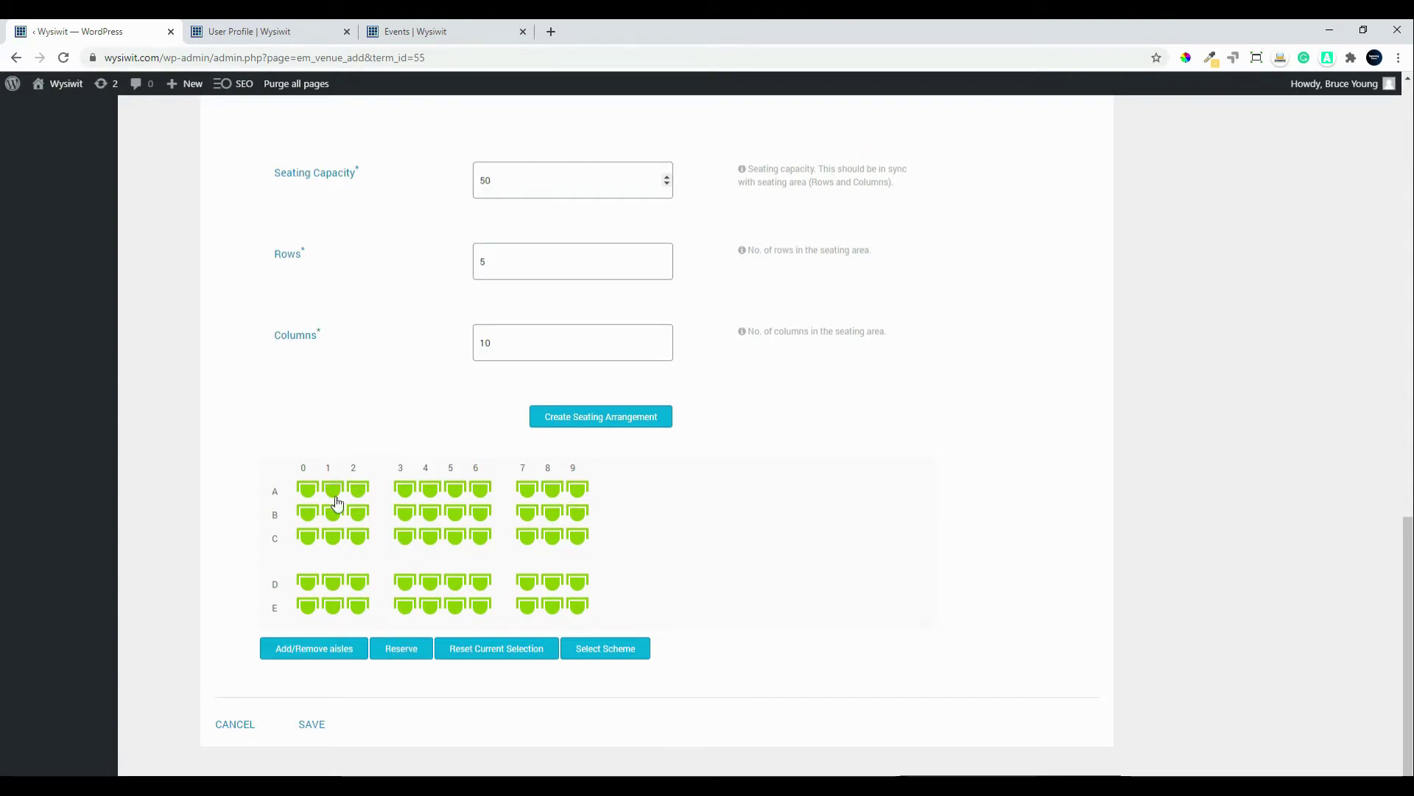
click(333, 489)
click(391, 652)
click(357, 489)
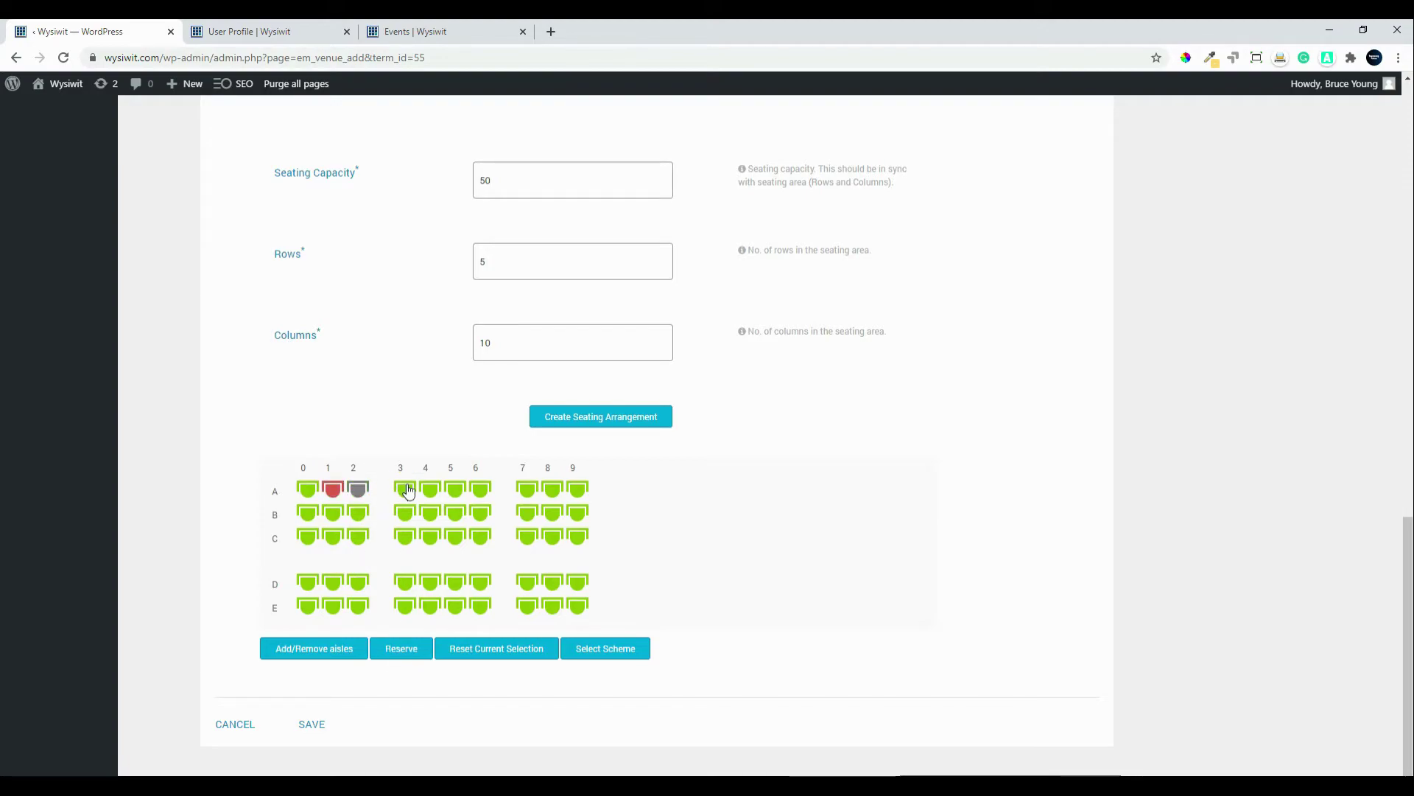
click(407, 490)
click(403, 653)
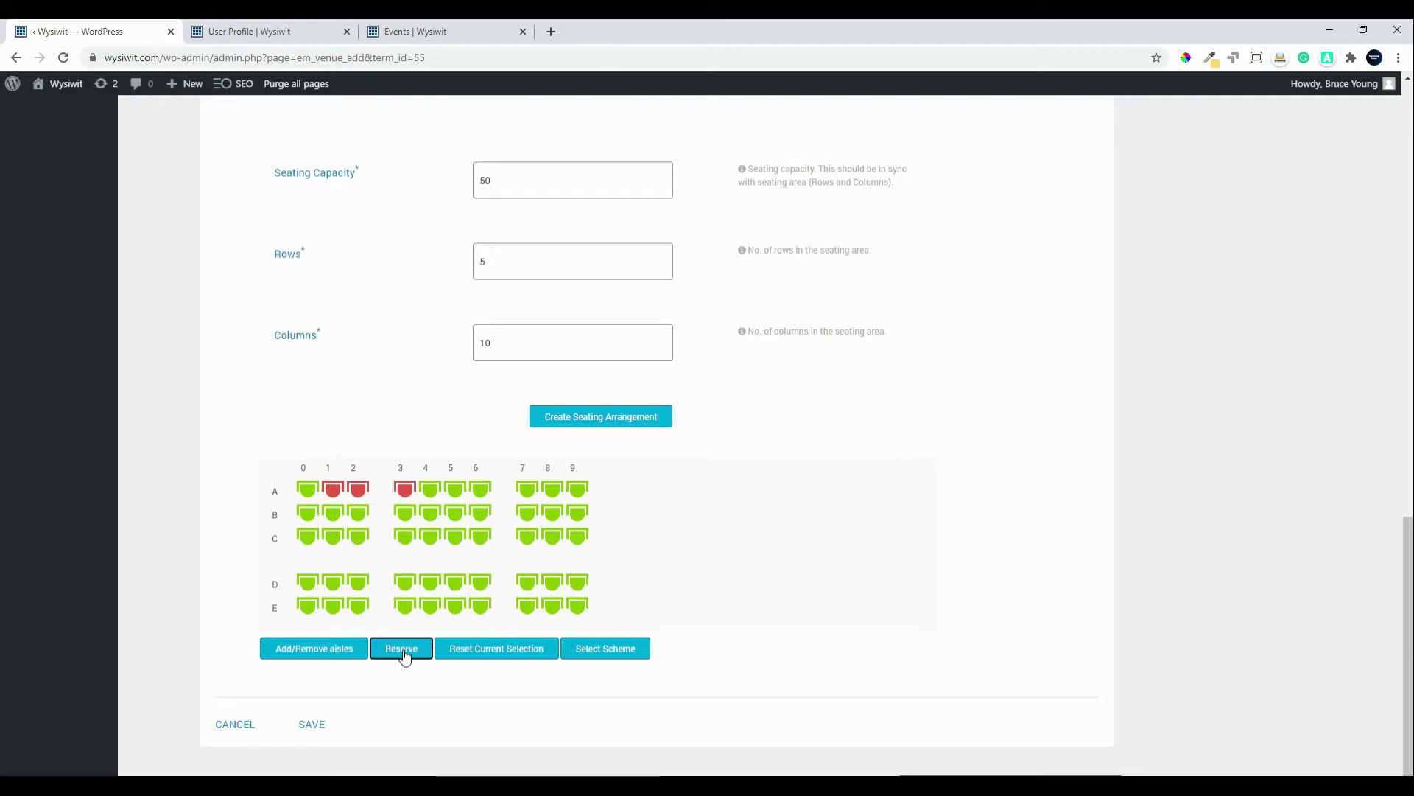
Reserve seats A5, A6, A7, B0 and B1 in the venue's seating arrangement.
click(480, 489)
click(455, 489)
click(528, 489)
click(401, 648)
click(308, 512)
click(333, 512)
click(401, 649)
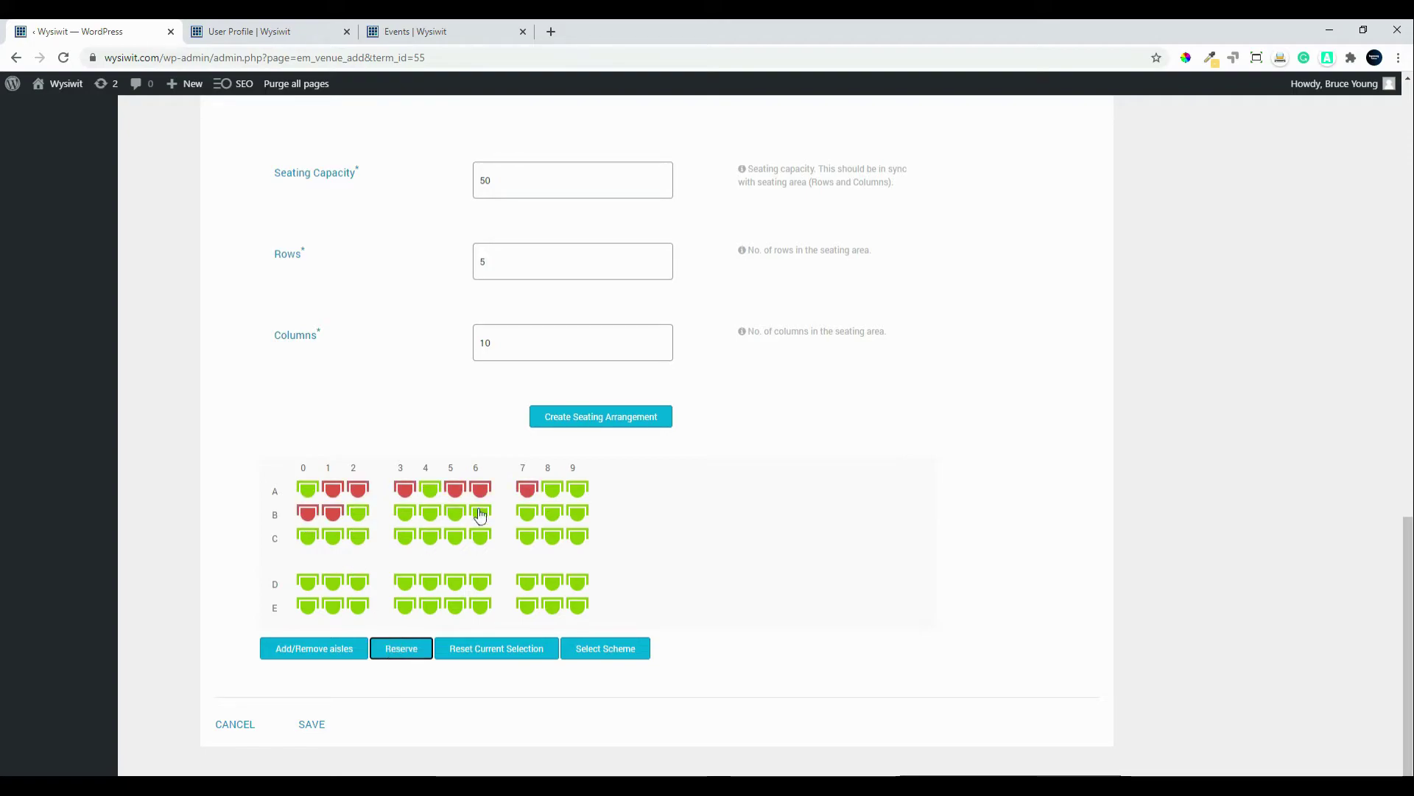
Reserve seats B3, B4 and B5 in the venue's seating arrangement.
mouse_move(480, 512)
mouse_down()
mouse_move(405, 512)
mouse_move(480, 536)
mouse_up()
click(480, 512)
click(402, 649)
Select seats A8, B7, B8, C1, C2, C4–C6, C9, D0, D1, D3, D5, D6, D8 and D9 in the venue's seating arrangement.
click(528, 512)
click(552, 512)
click(552, 489)
click(333, 535)
click(358, 535)
click(577, 536)
click(308, 582)
click(333, 582)
click(405, 582)
drag(456, 582, 480, 582)
drag(553, 582, 577, 582)
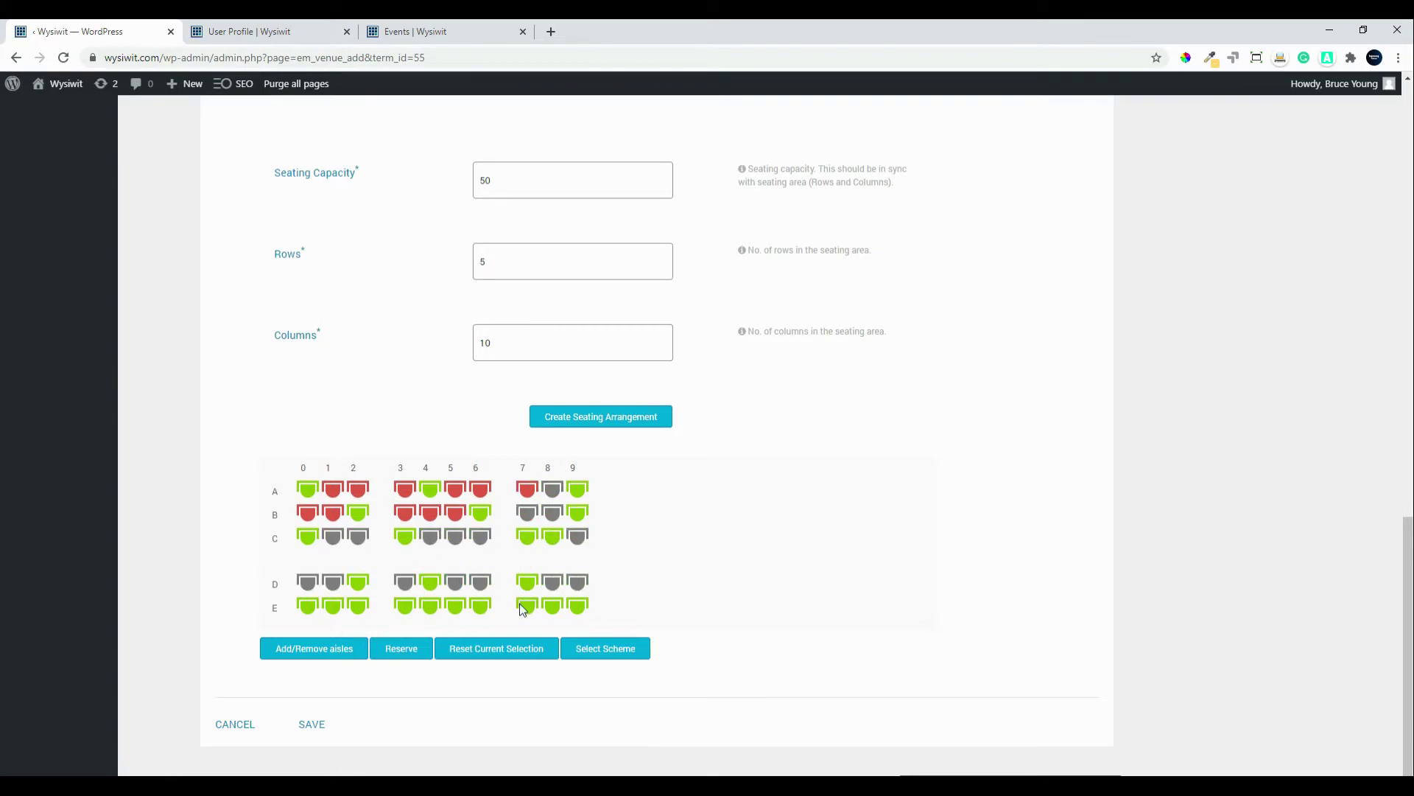
Add seats E1–E5, E7 and E8 to the selection, reserve all selected seats and save the venue.
click(527, 605)
click(553, 606)
drag(455, 606, 430, 606)
click(405, 605)
drag(333, 606, 358, 605)
click(401, 648)
click(311, 723)
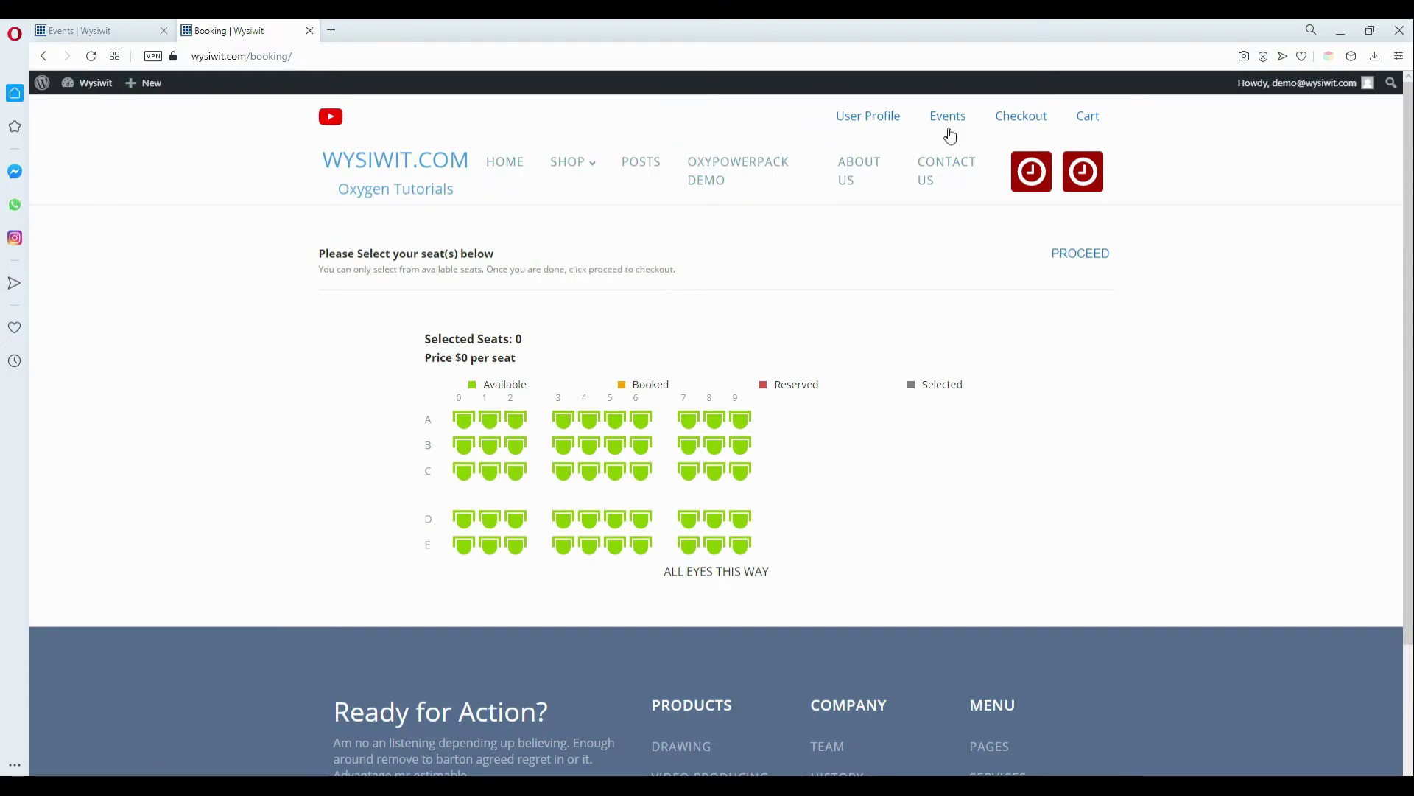
Reload the booking seat plan in Opera, recheck the reserved seats in Chrome's venue editor and leave the editor without saving.
click(88, 57)
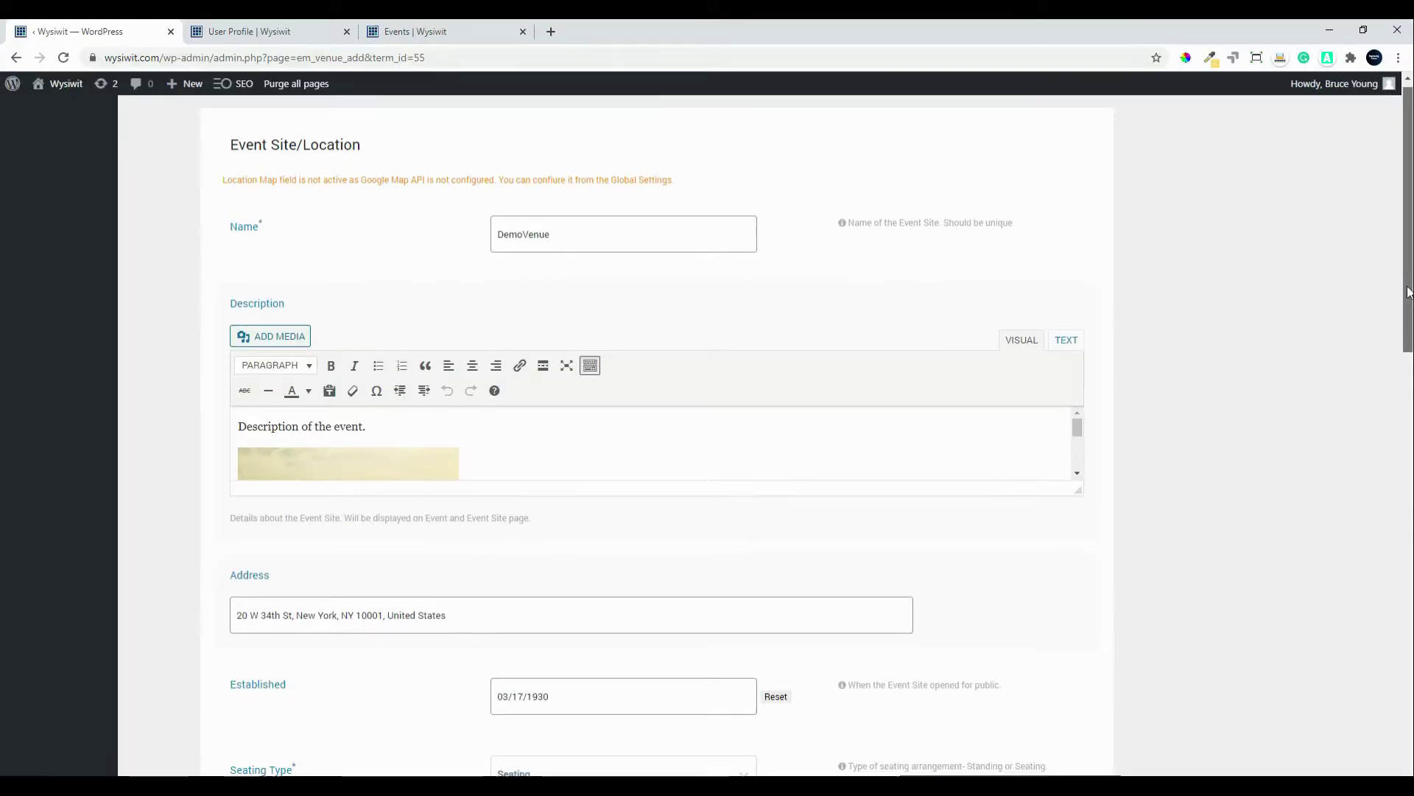
drag(1407, 284, 1402, 736)
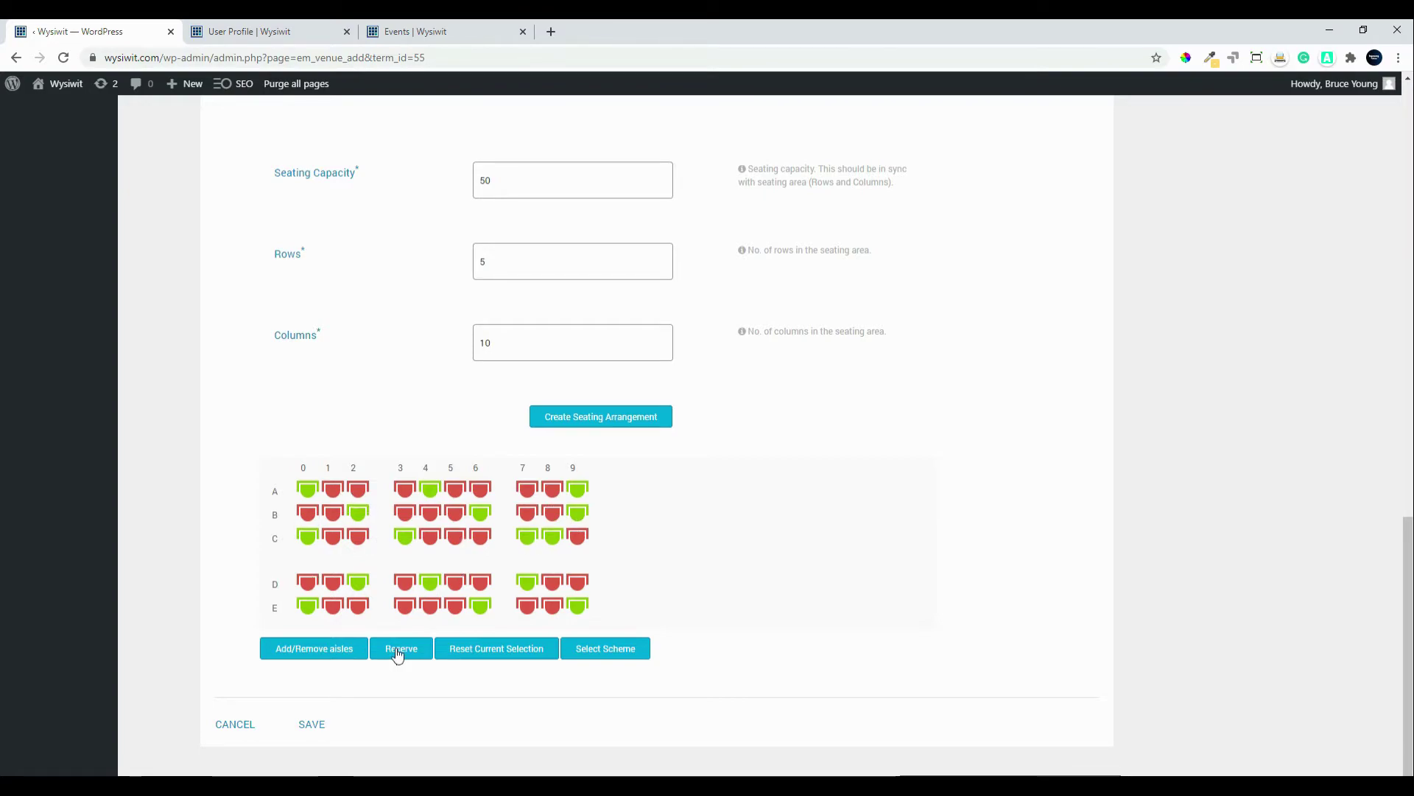
scroll(398, 652, up, 12)
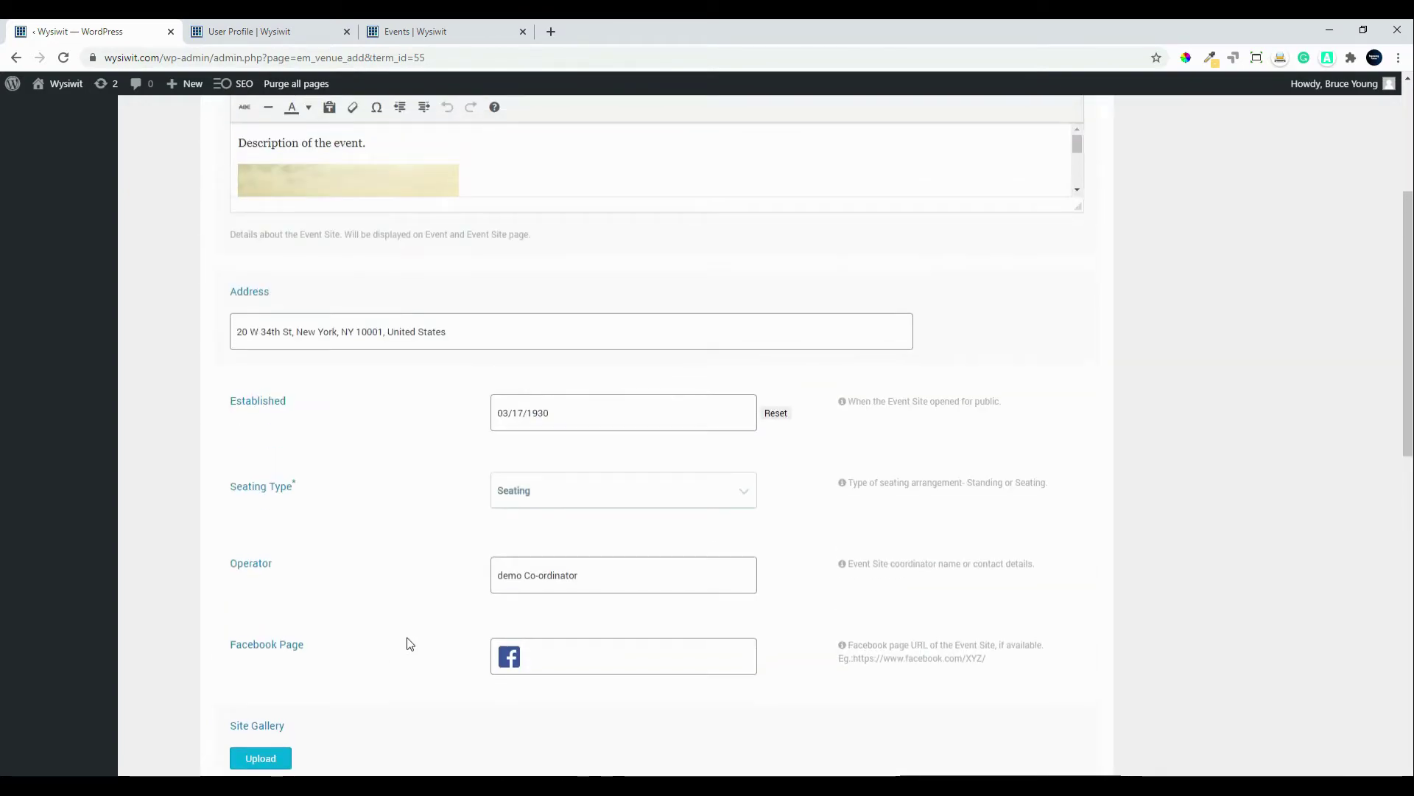
scroll(398, 641, down, 10)
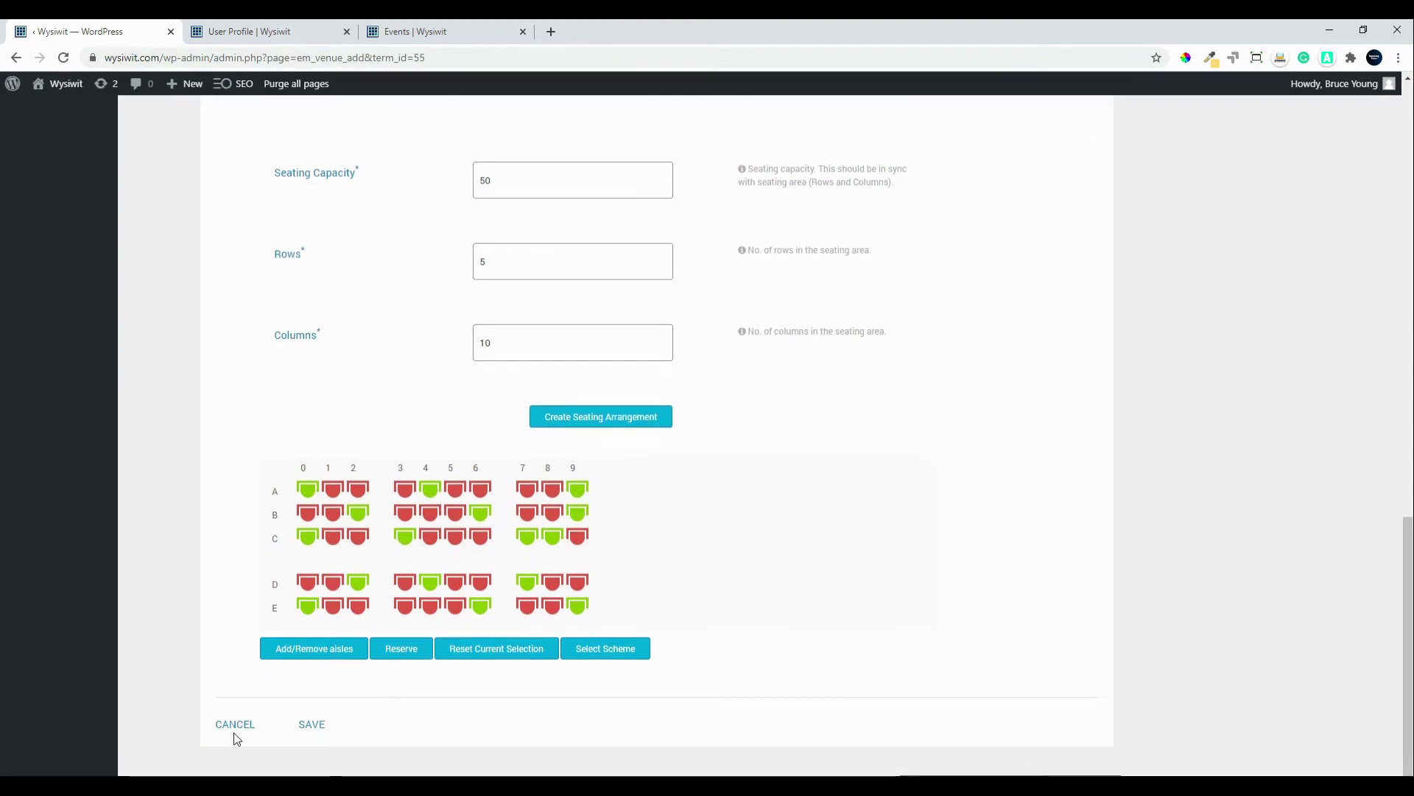
click(235, 725)
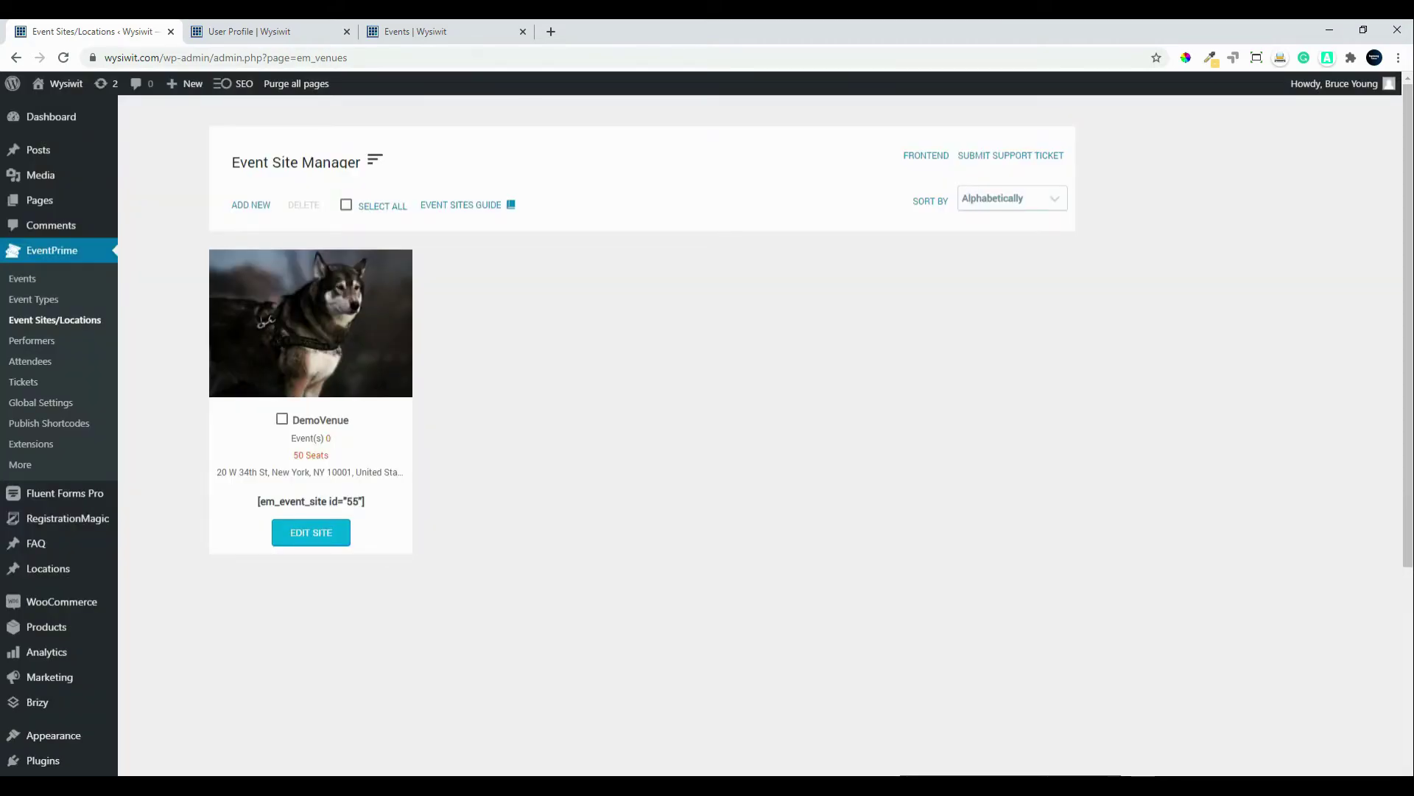
Open the Demo Event's own seating arrangement from its dashboard, via the September 2020 events calendar.
click(23, 283)
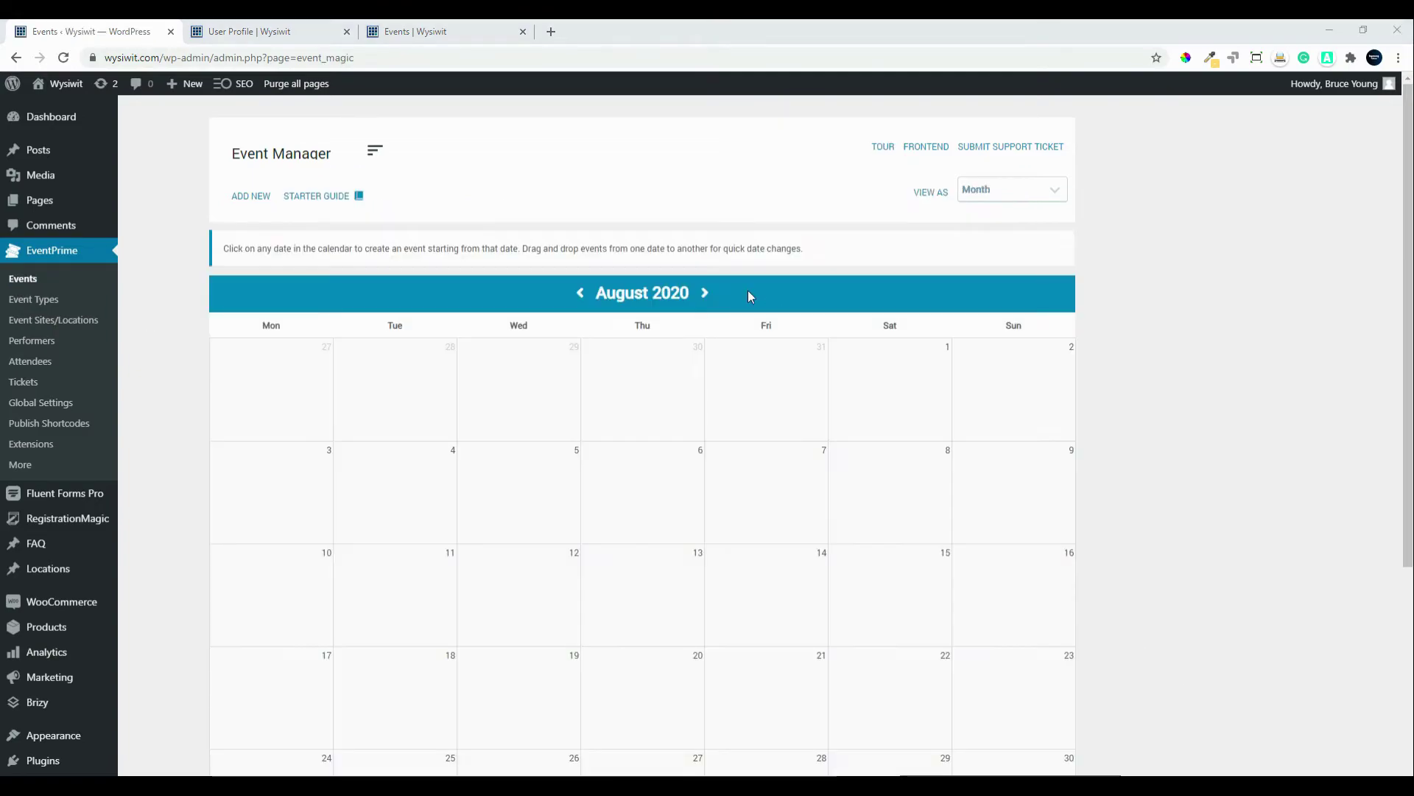
click(706, 294)
mouse_move(650, 358)
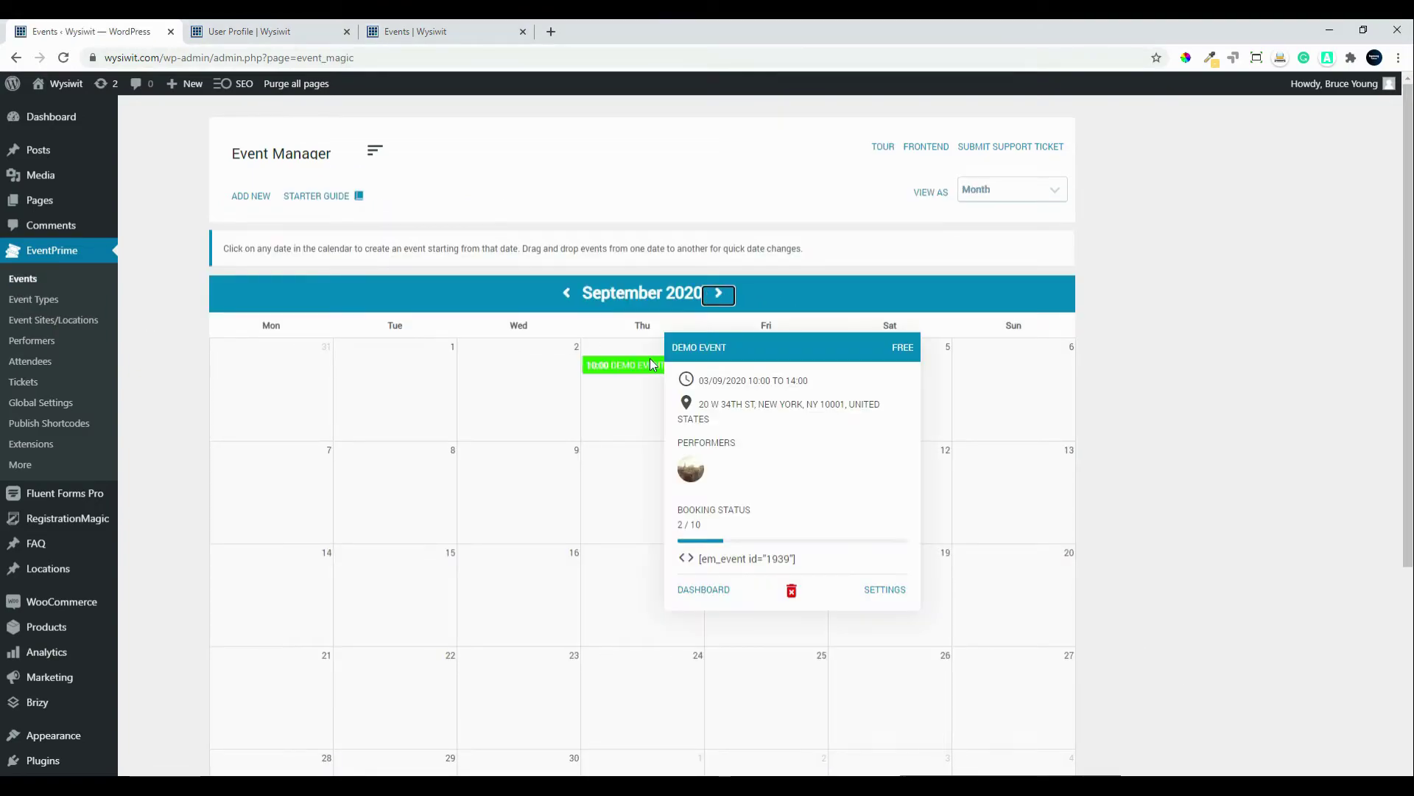
click(702, 592)
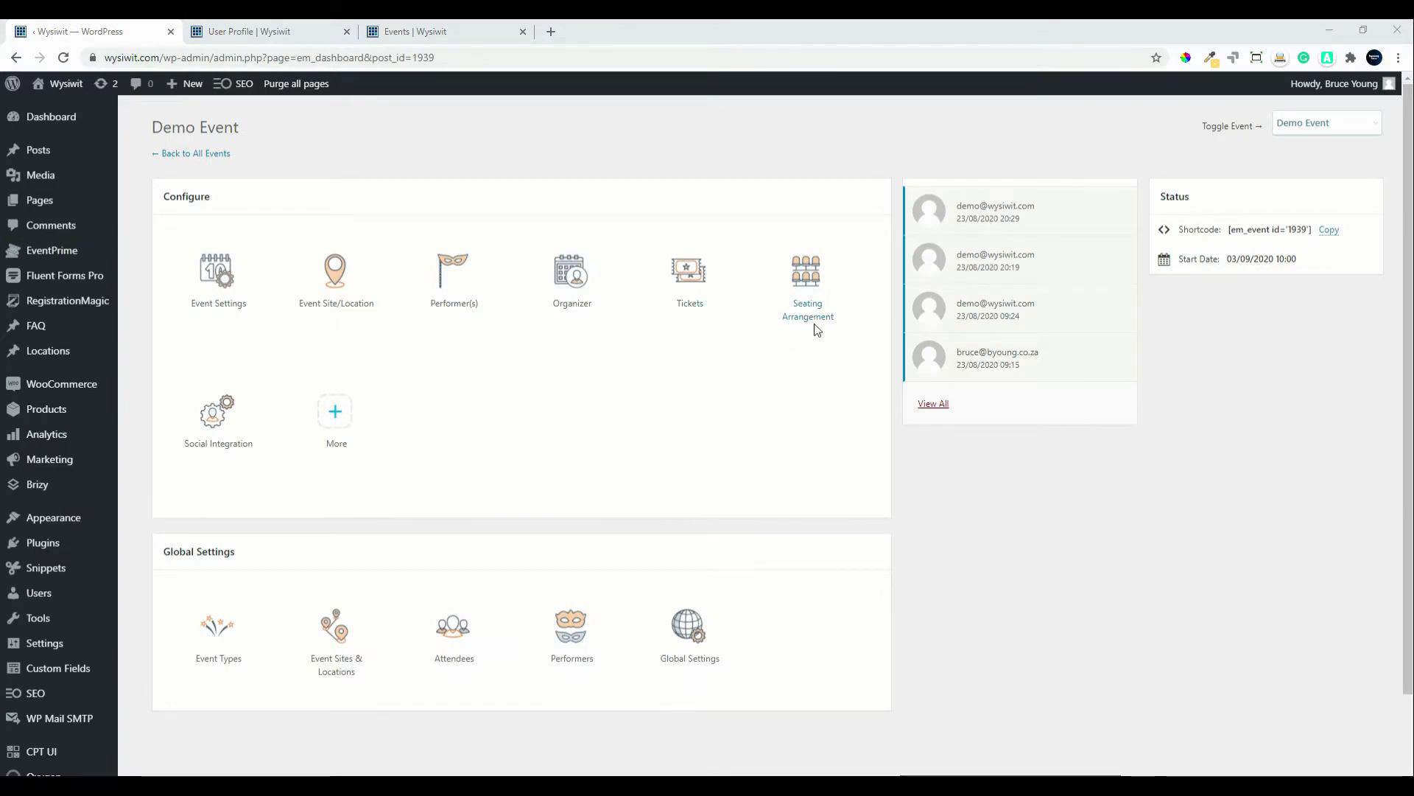
click(806, 281)
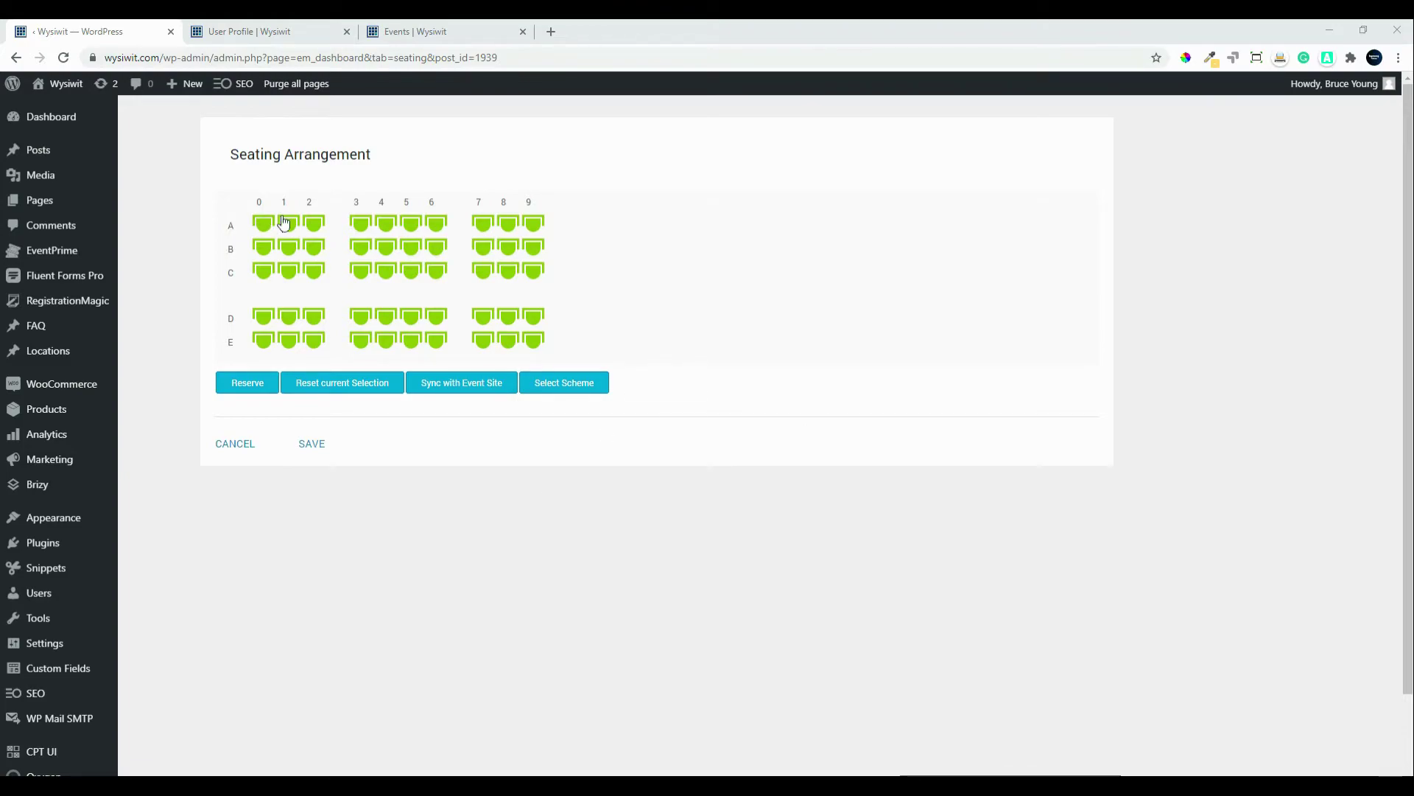
Select seats A1–A3, A5–A7, A9, B0, B1, B3–B5 and B9 in the event's seating arrangement.
click(284, 223)
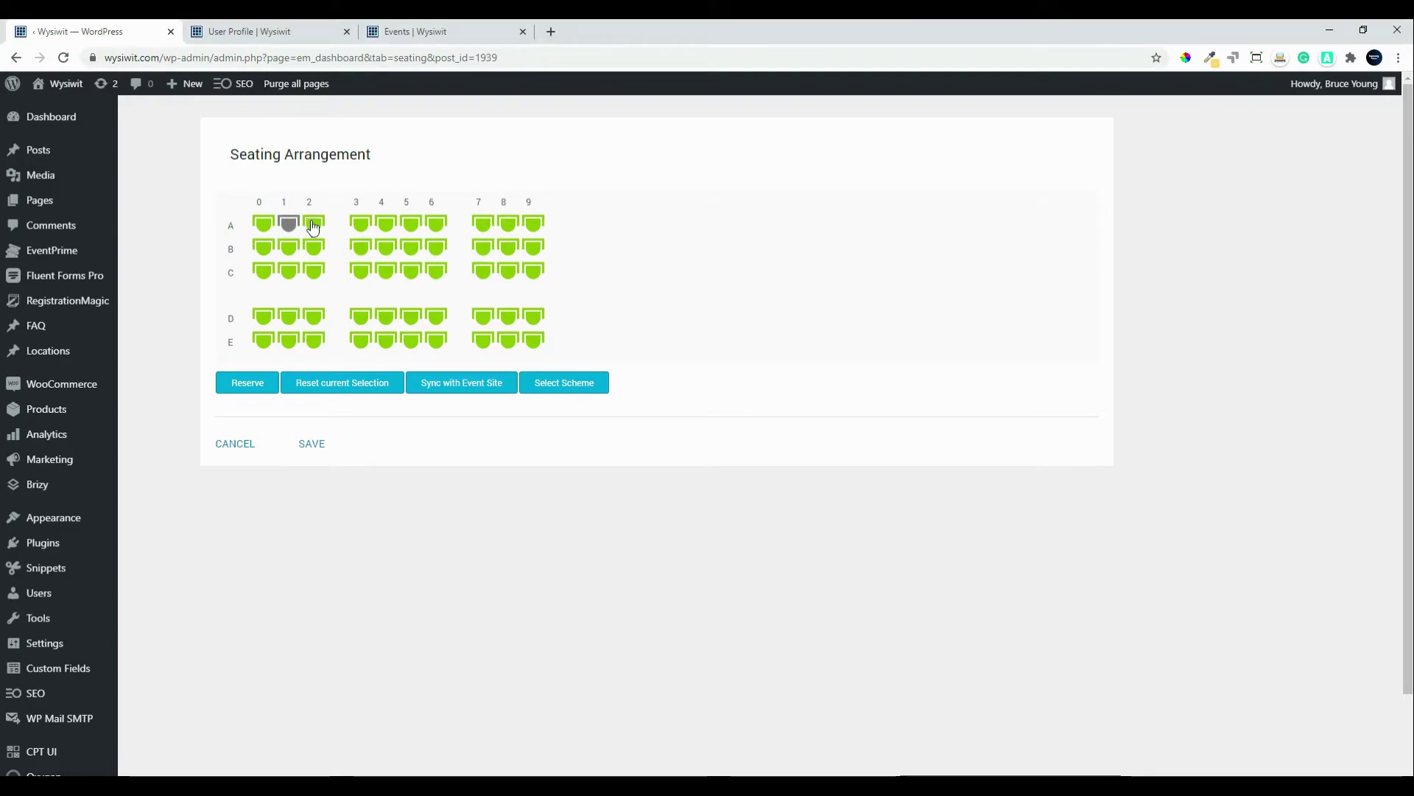
click(314, 223)
click(289, 246)
click(263, 246)
click(360, 246)
click(386, 246)
click(436, 222)
click(482, 222)
click(533, 246)
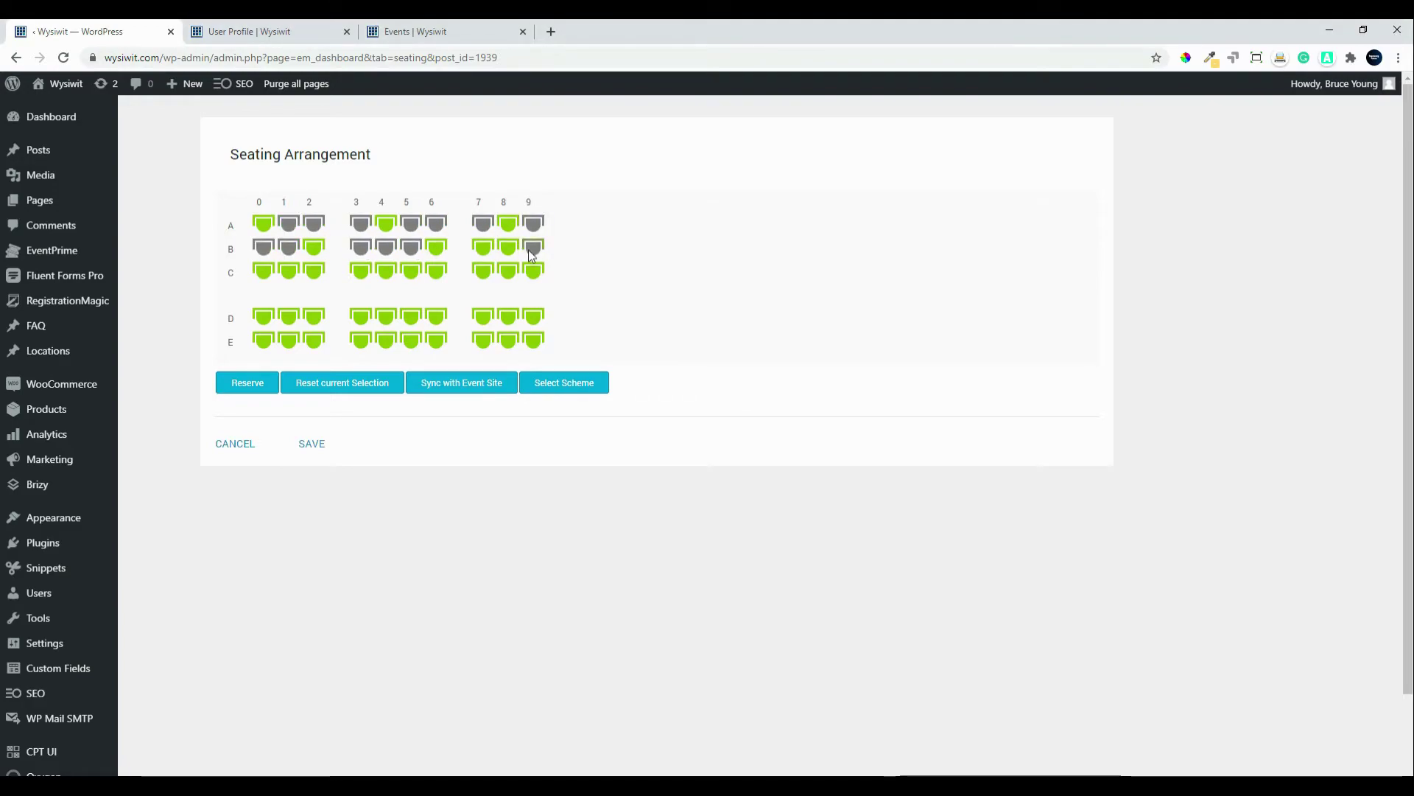
Add seats A8, B7, B8, C1–C3, C5, C6, C8, C9, D0, D1 and E2 to the selection and deselect A7 and B9.
click(508, 223)
click(483, 246)
click(534, 246)
click(534, 269)
click(411, 270)
click(313, 270)
click(263, 316)
click(314, 340)
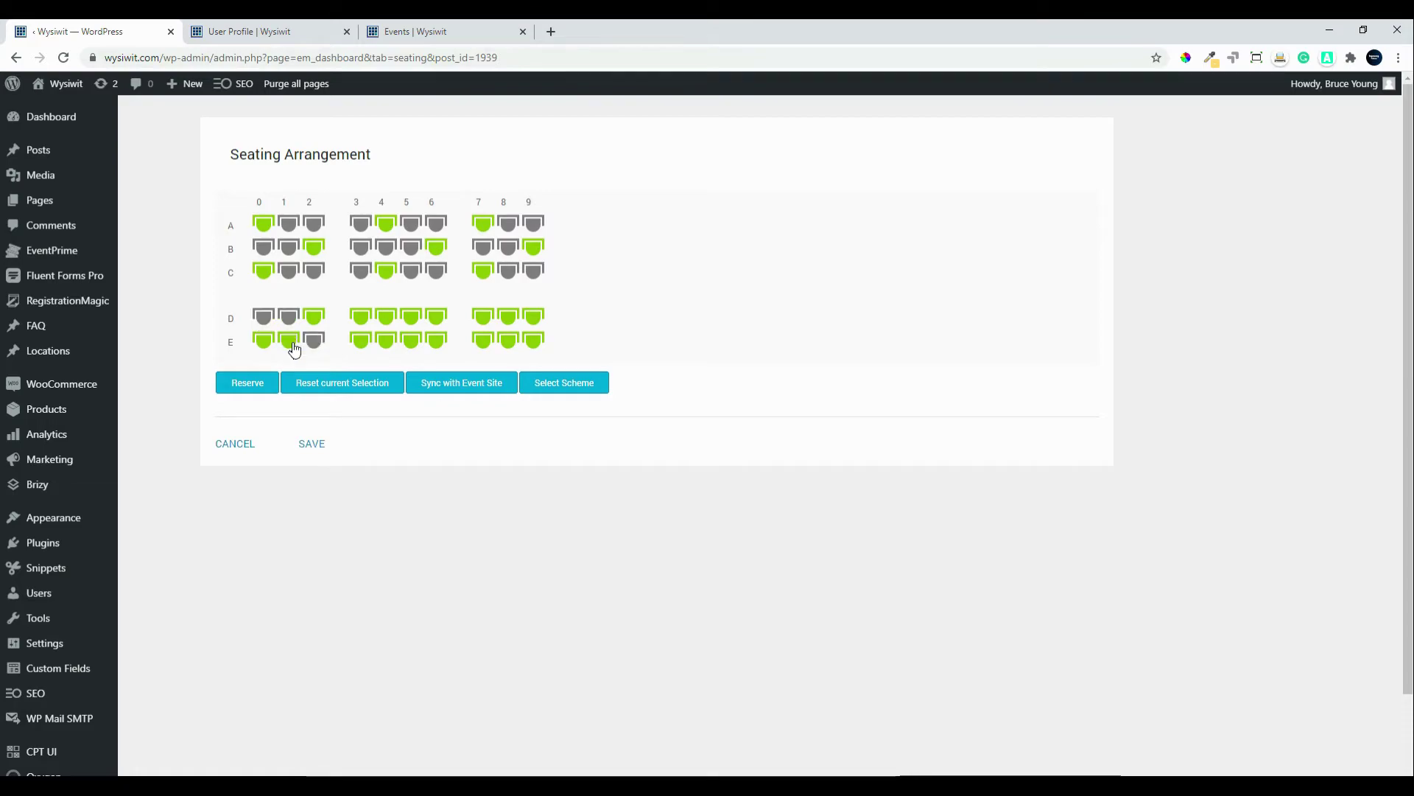
Add seats D3–D5, D7, D8, E1, E3, E5, E6, E8 and E9, reserve the whole selection and save the event's seating.
click(289, 339)
click(386, 316)
click(483, 316)
click(508, 316)
click(508, 340)
click(533, 340)
click(436, 340)
click(360, 339)
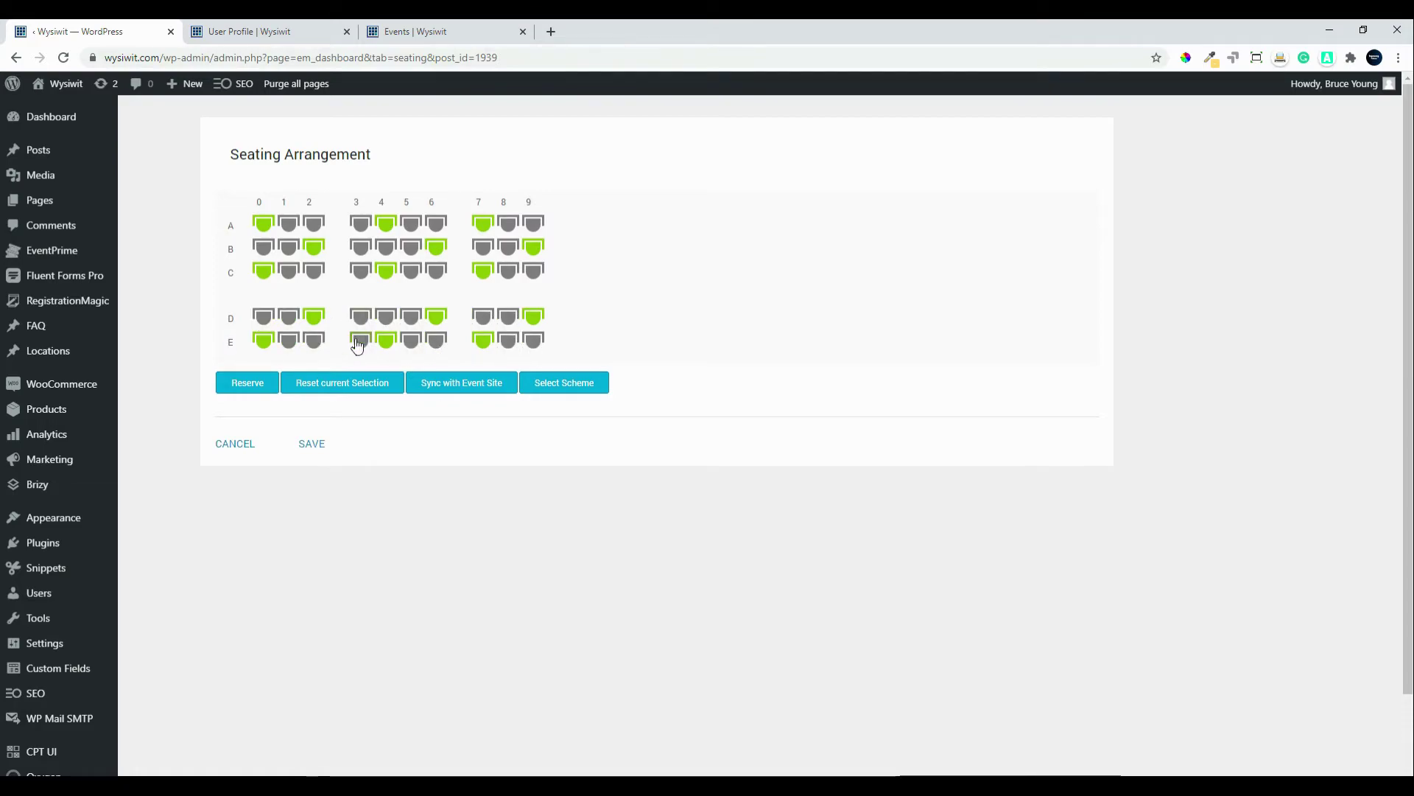
click(247, 384)
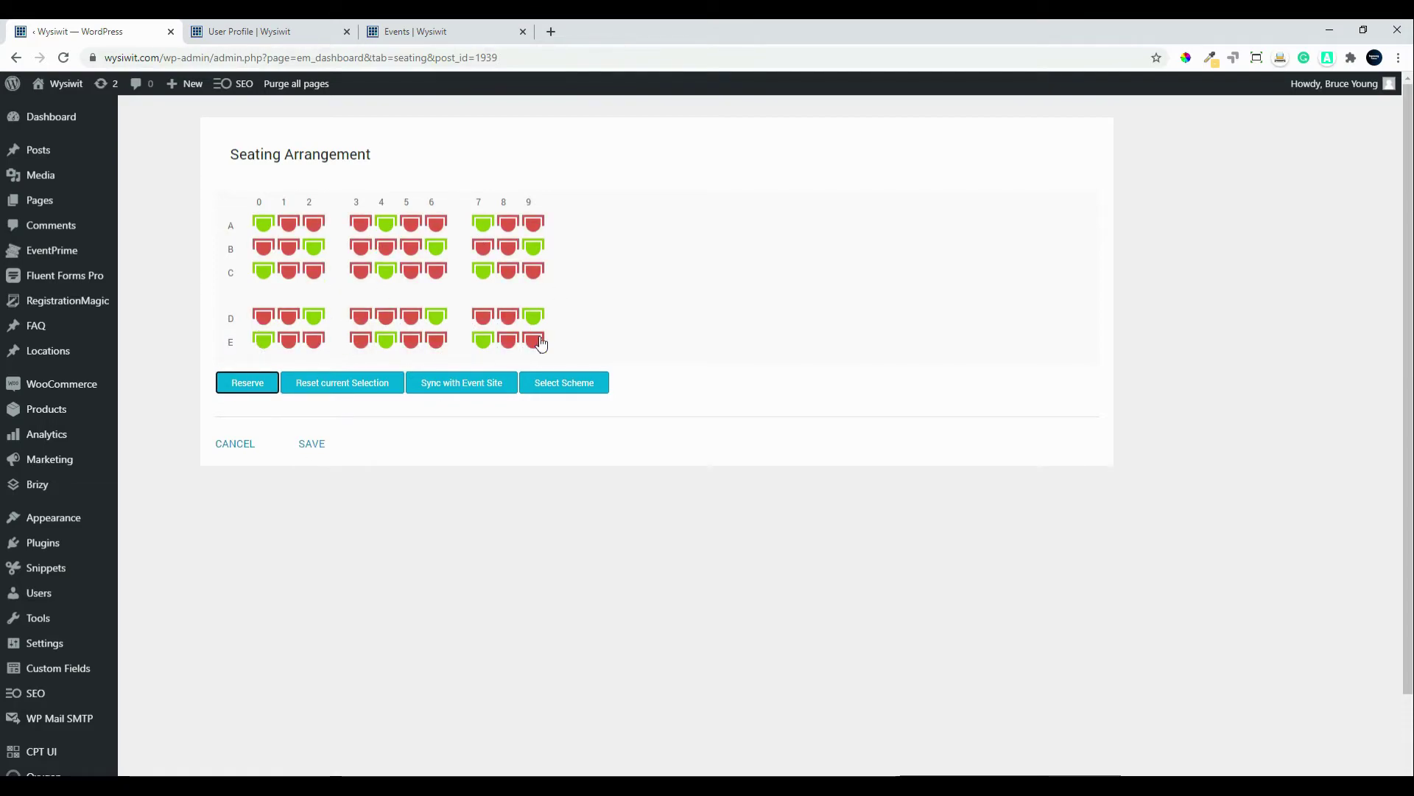
click(324, 443)
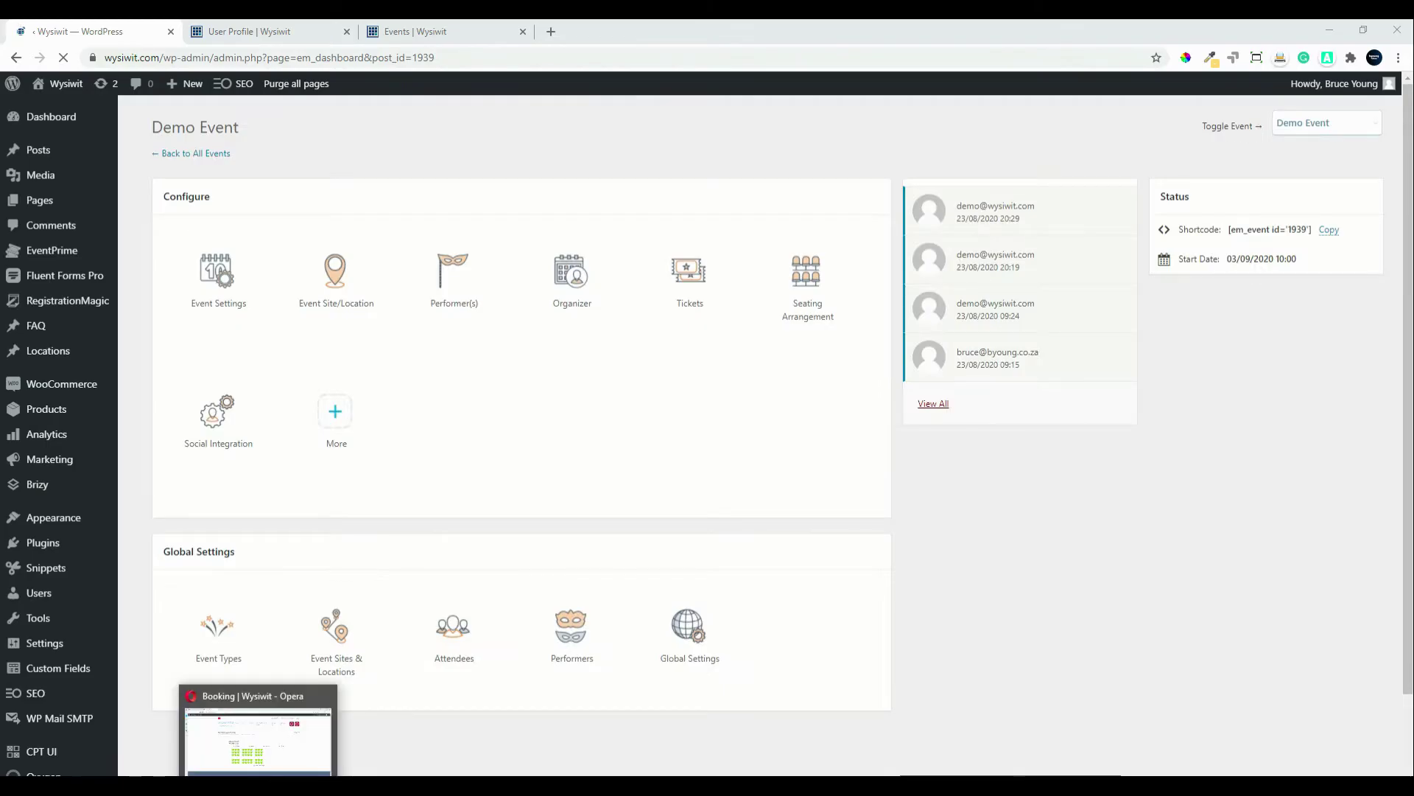
Switch to the booking page in Opera, reload it and book seat A7 with the attendee name "Demo Name".
click(258, 733)
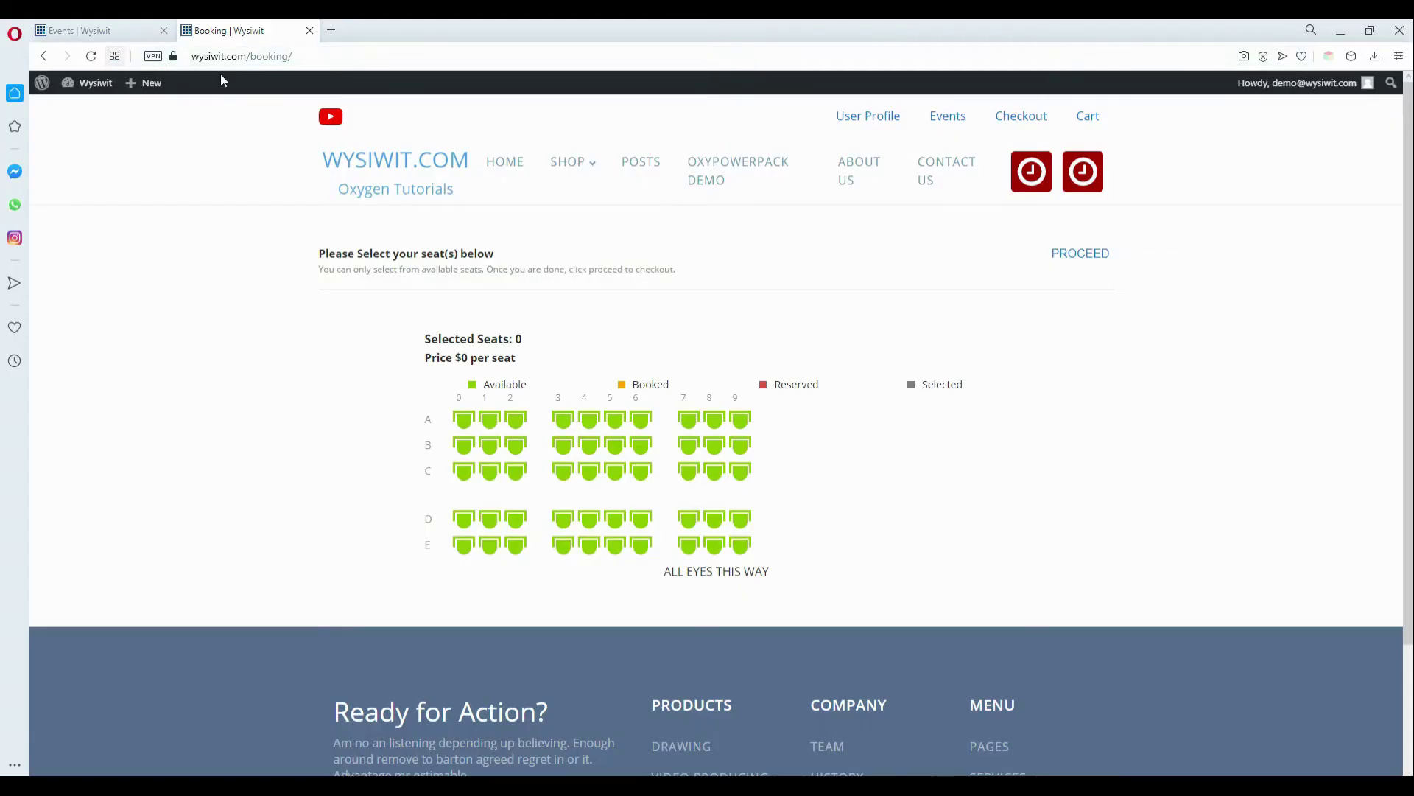
click(89, 58)
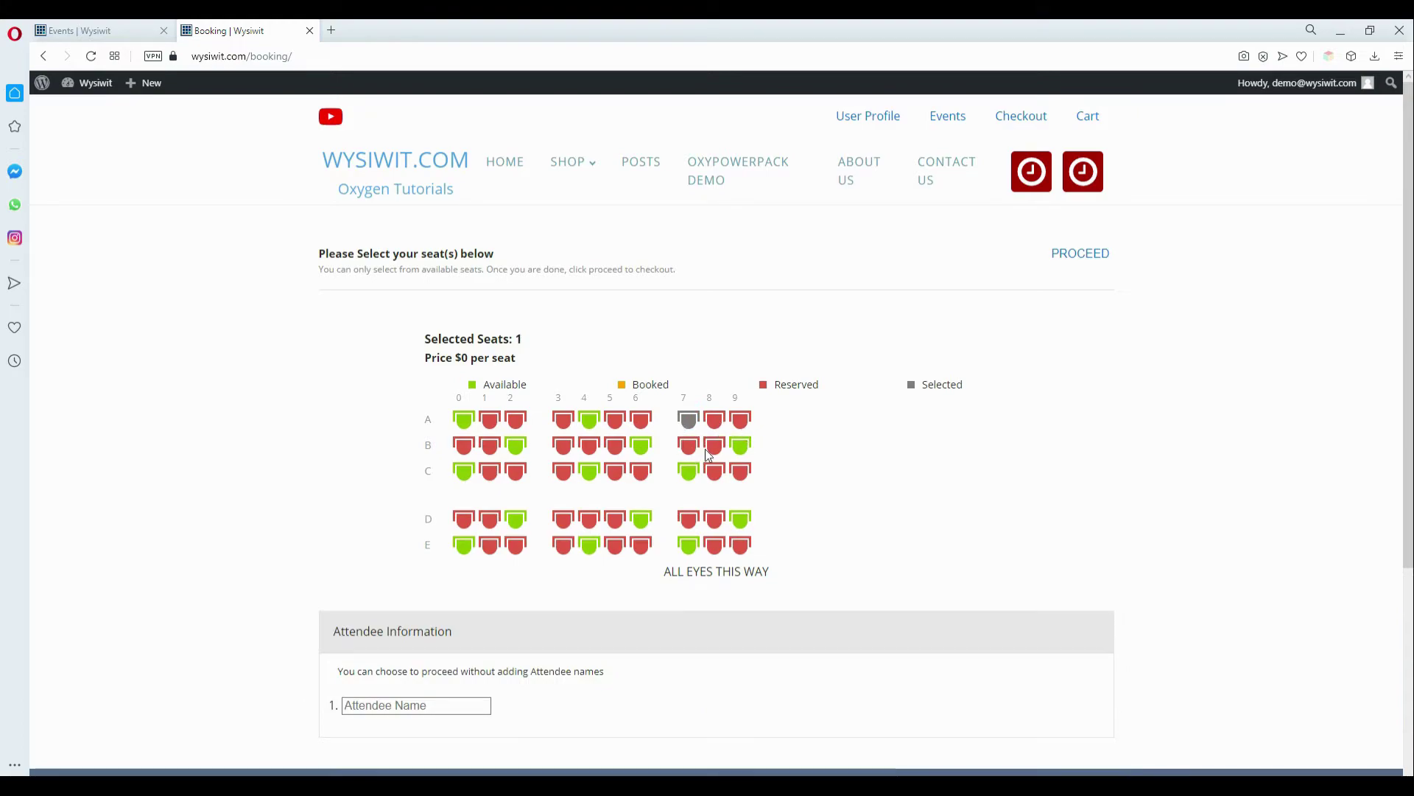
click(450, 706)
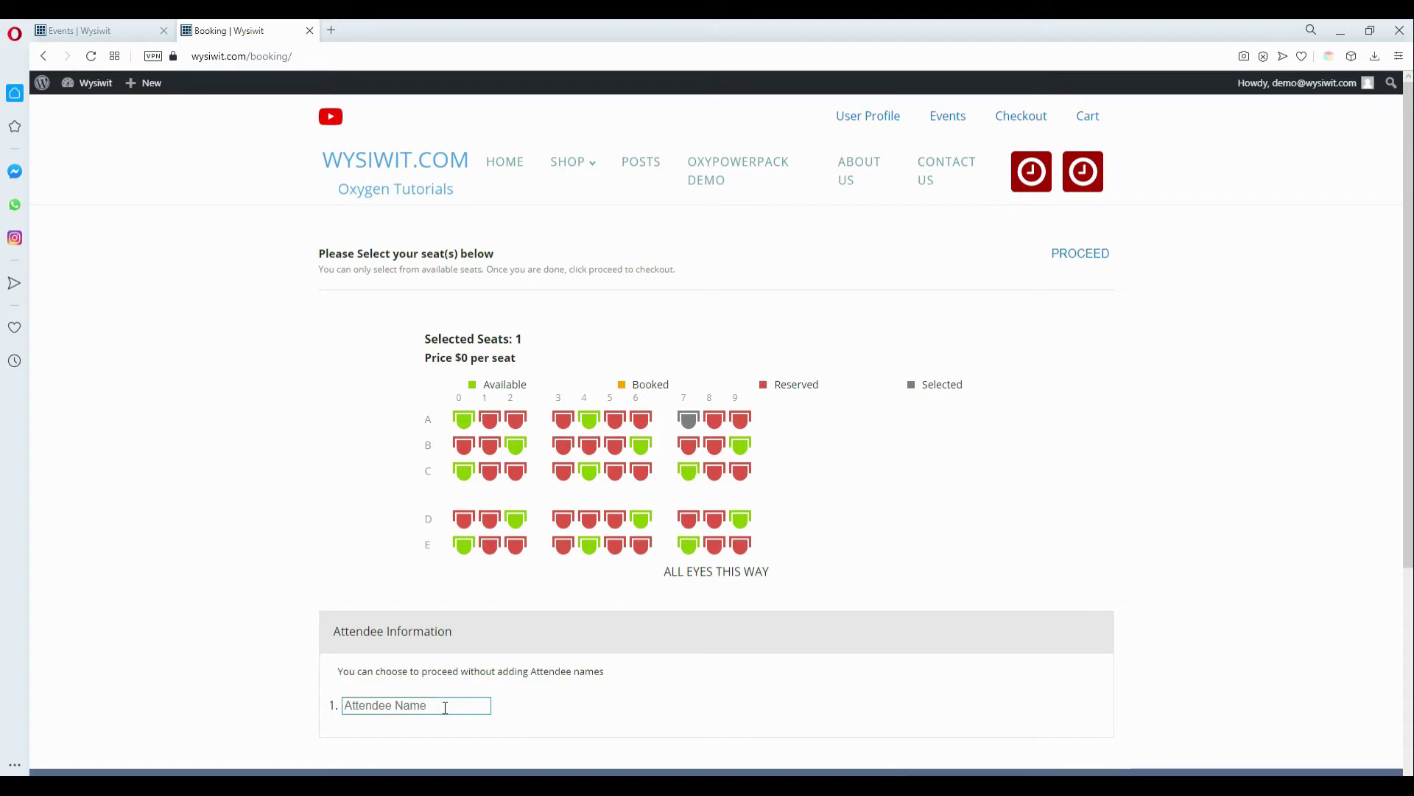
text(Demo )
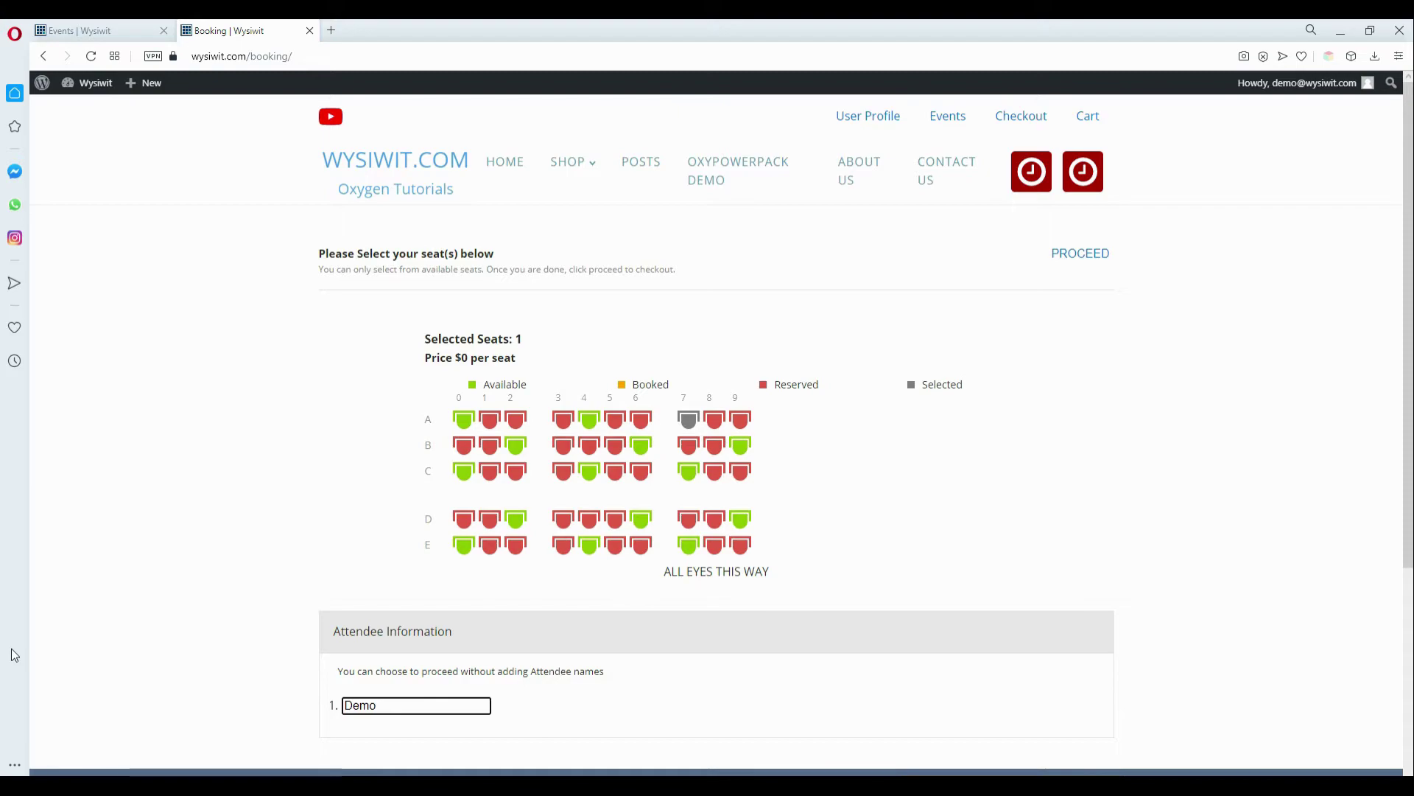
text(Name)
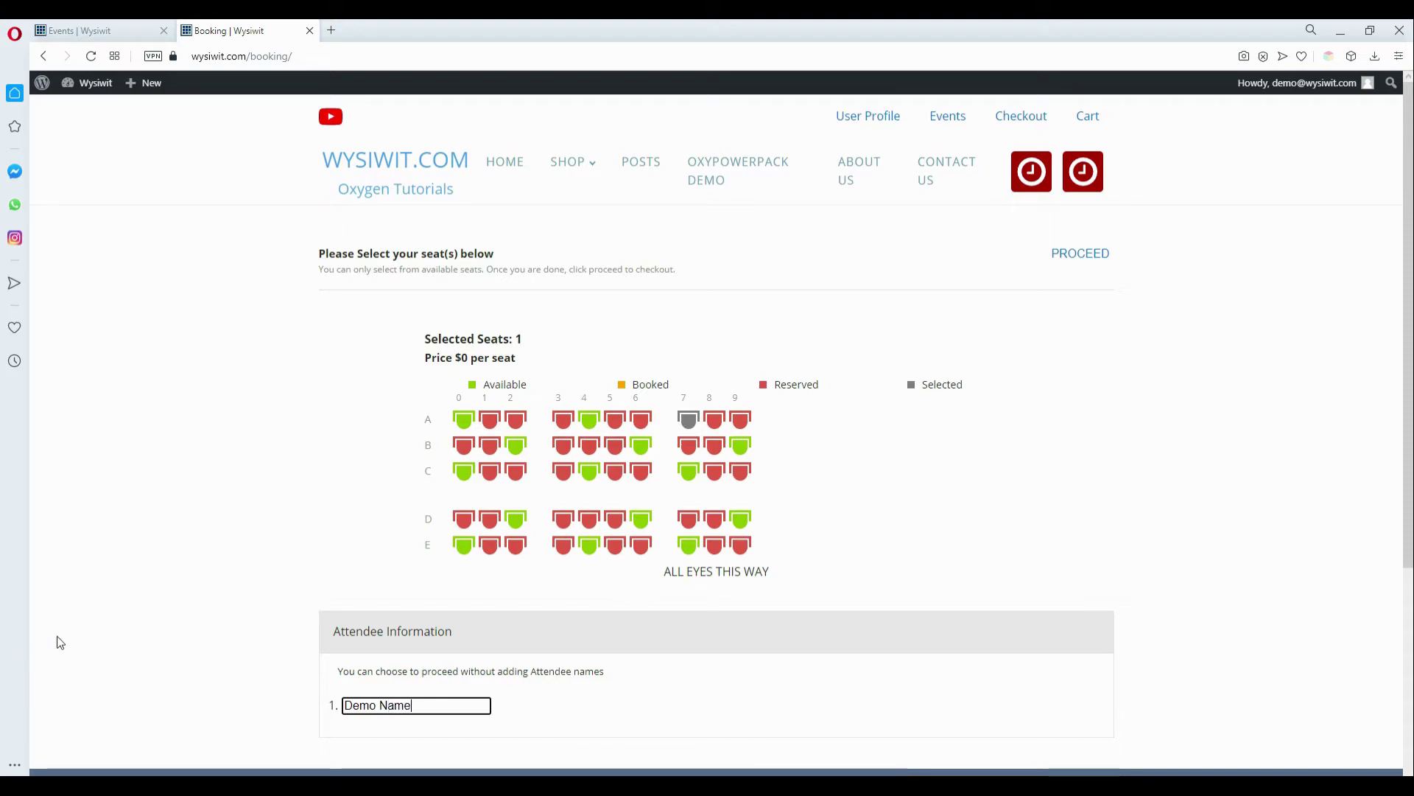
click(1092, 257)
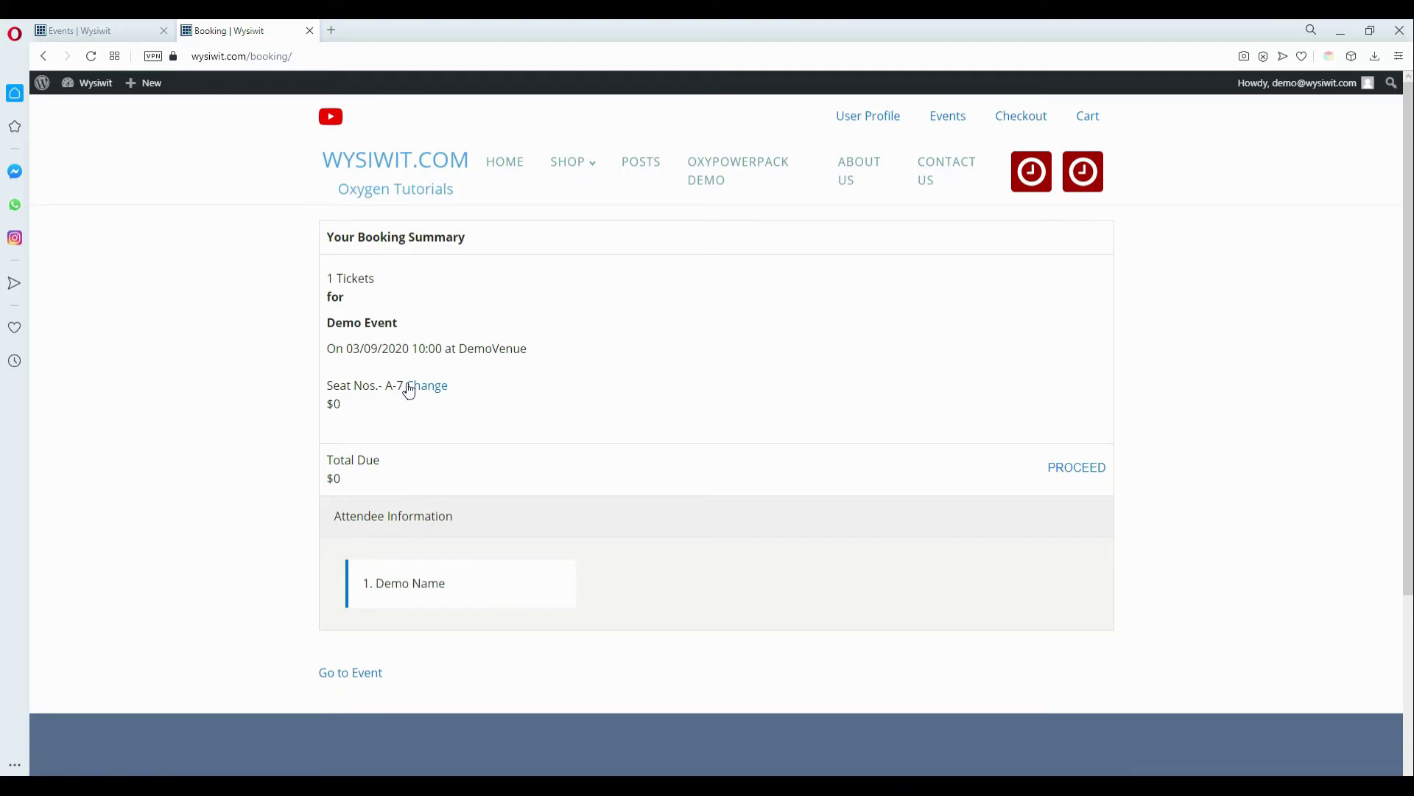
click(1066, 467)
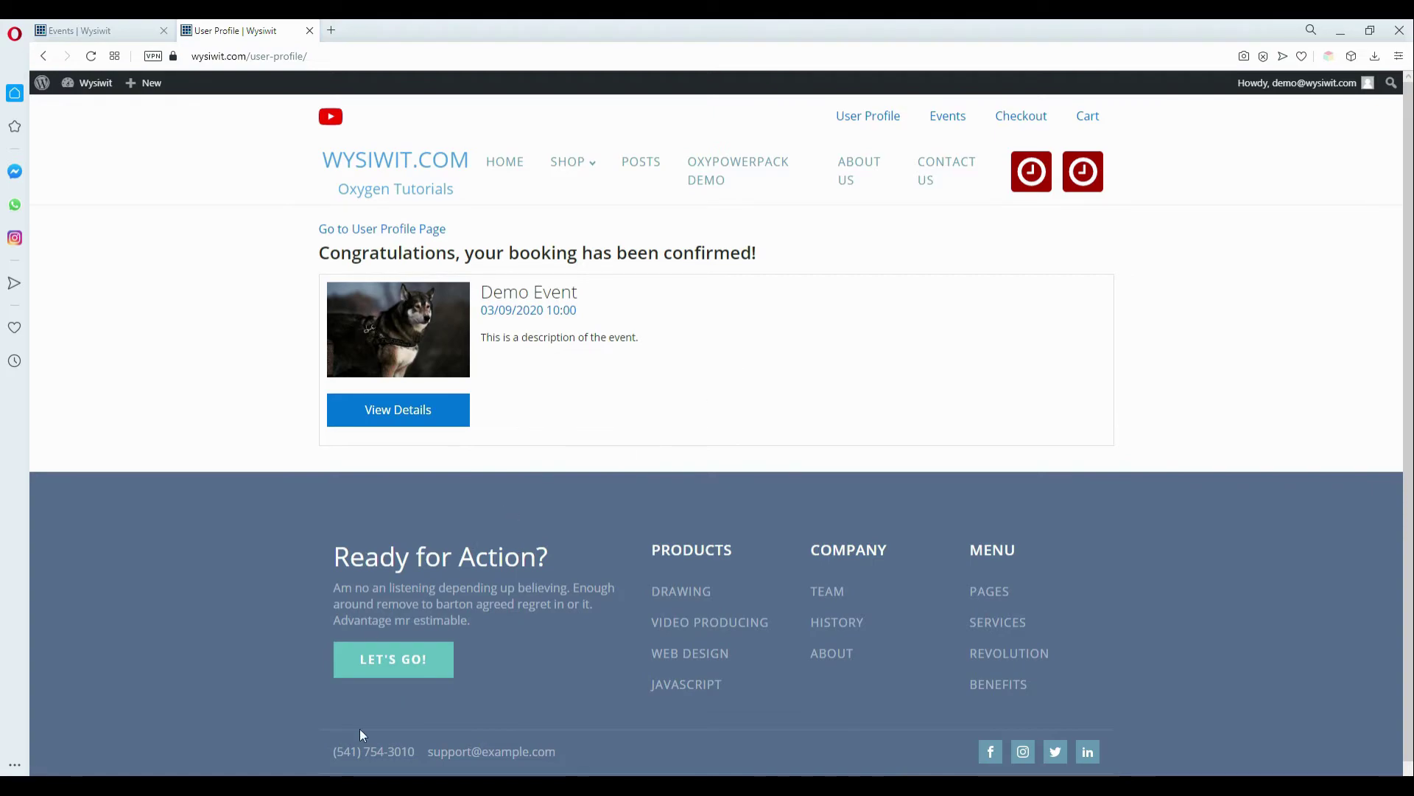
Switch to Chrome, enable tickets in the Demo Event's ticket settings and leave the ticket template at Select.
click(338, 753)
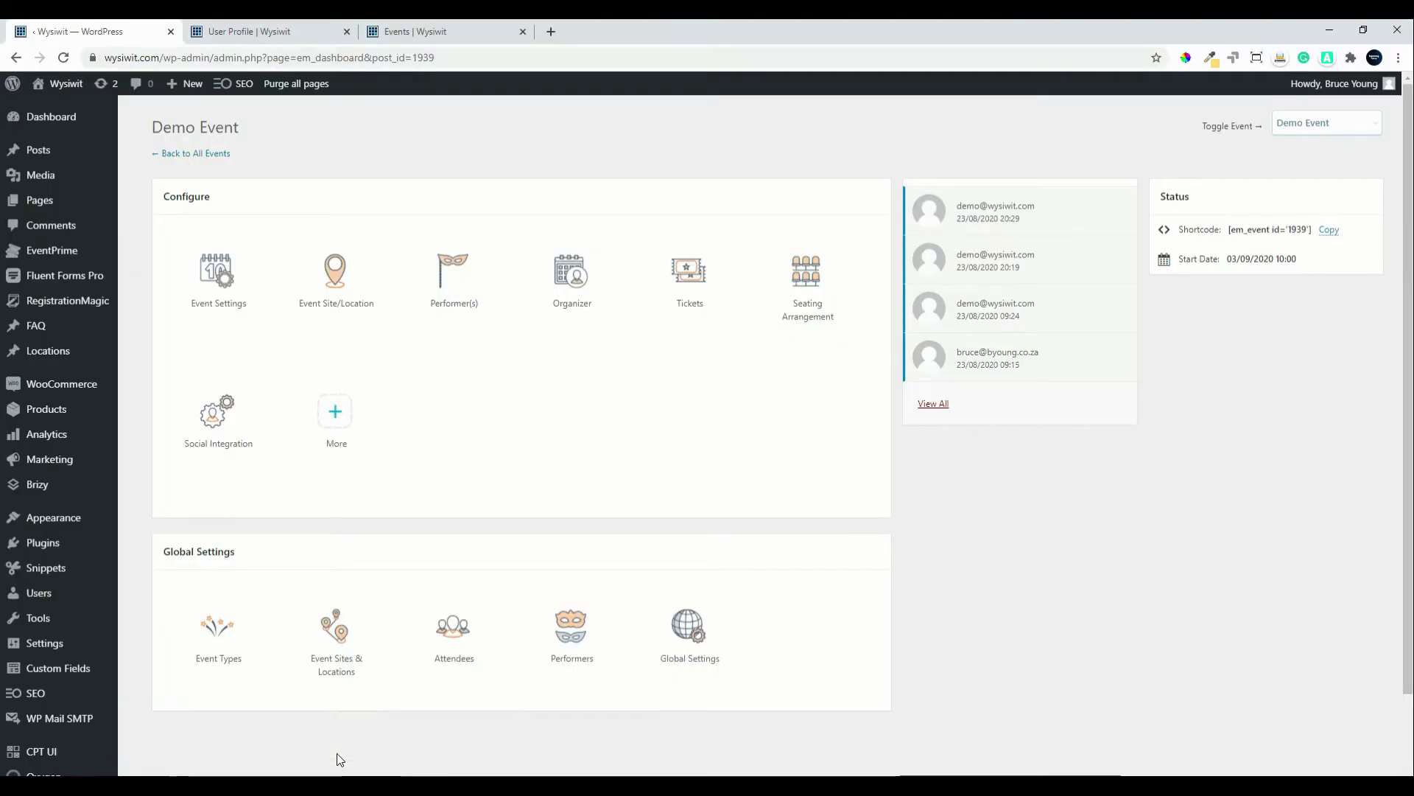
click(689, 276)
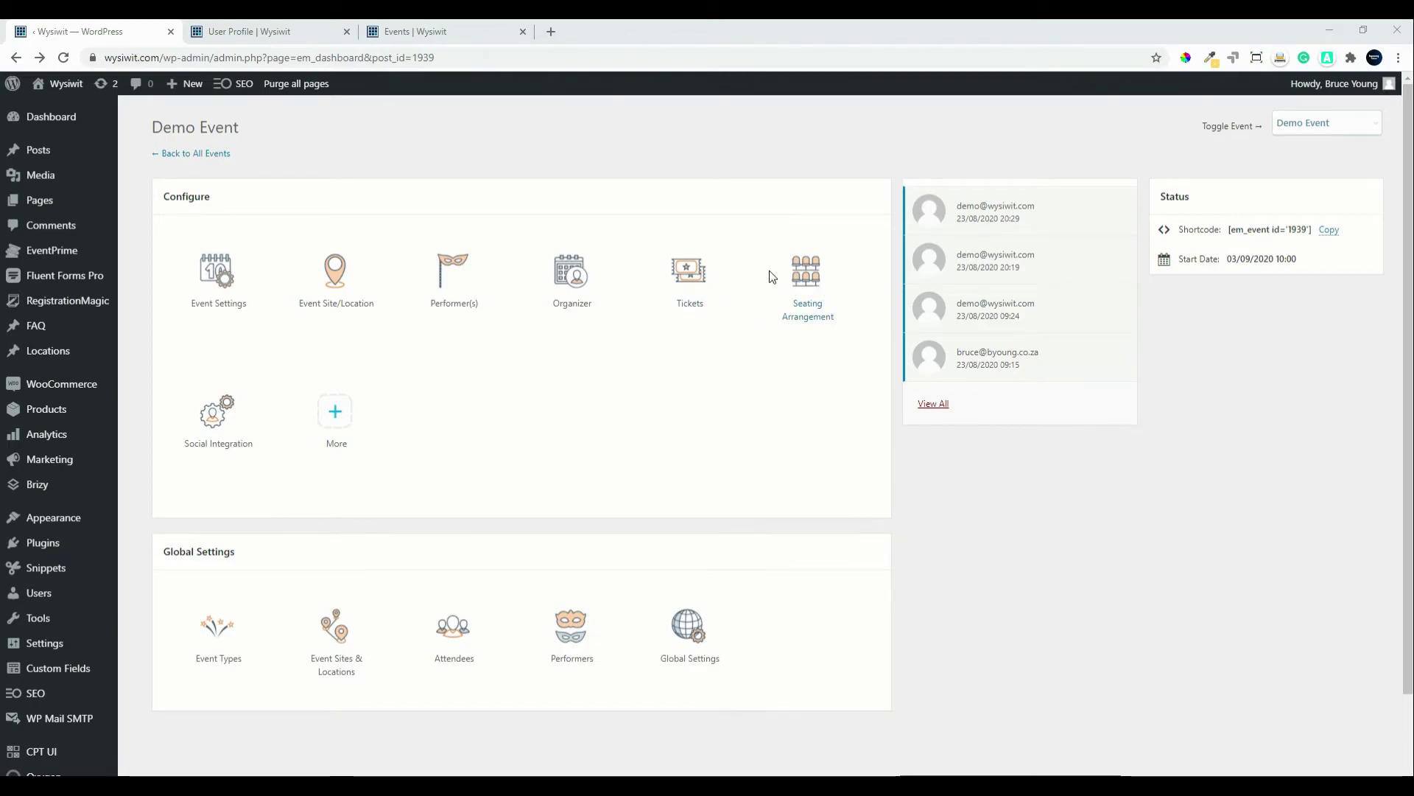
click(680, 284)
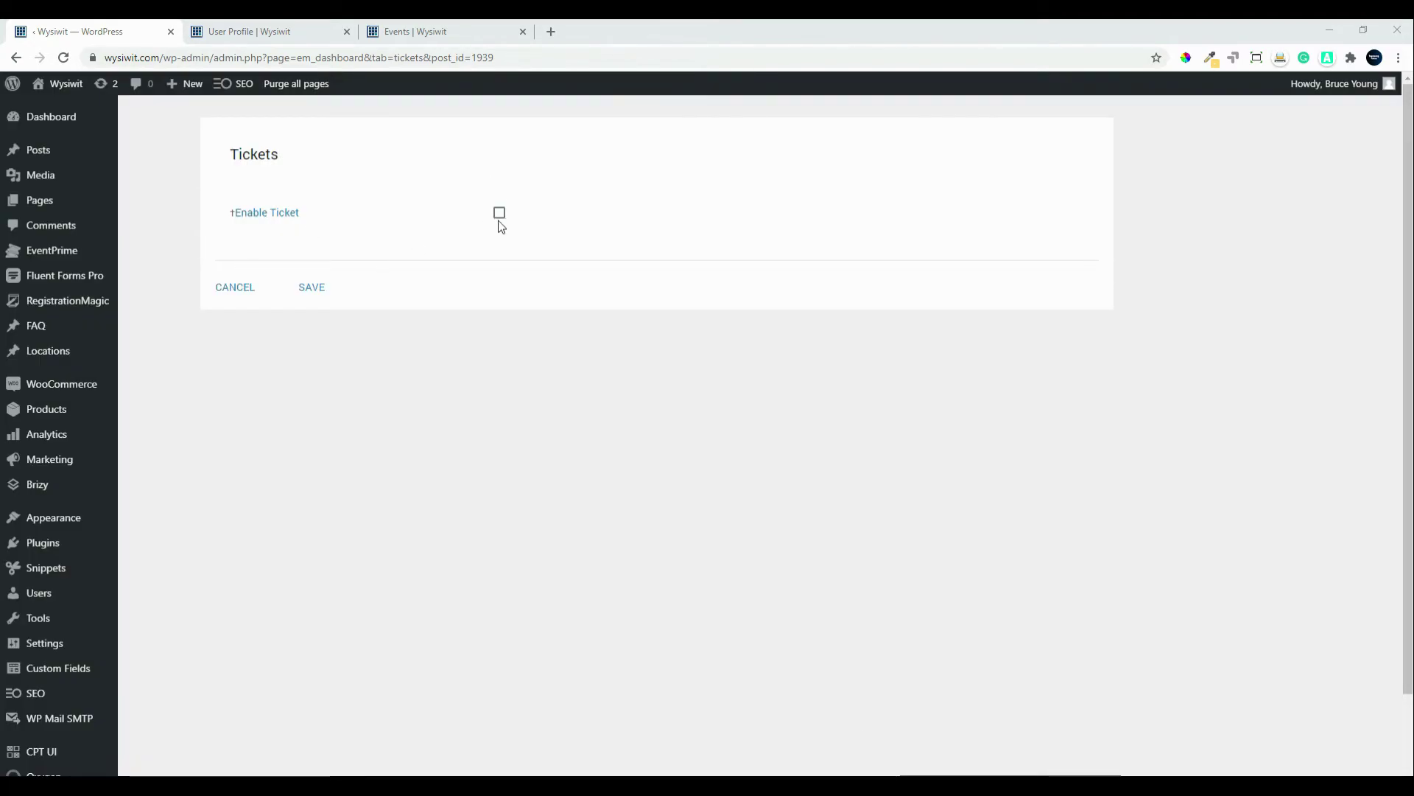
click(500, 214)
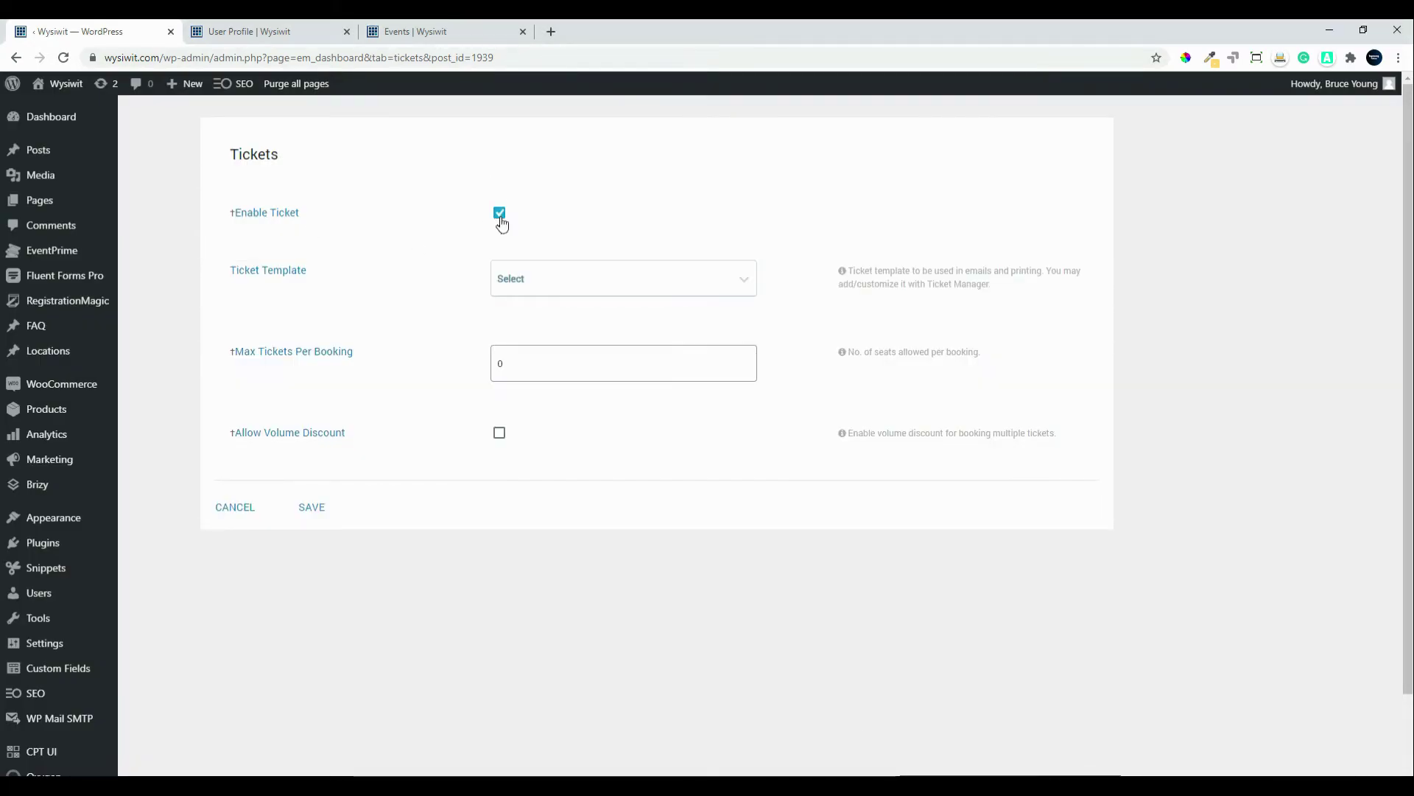
click(741, 286)
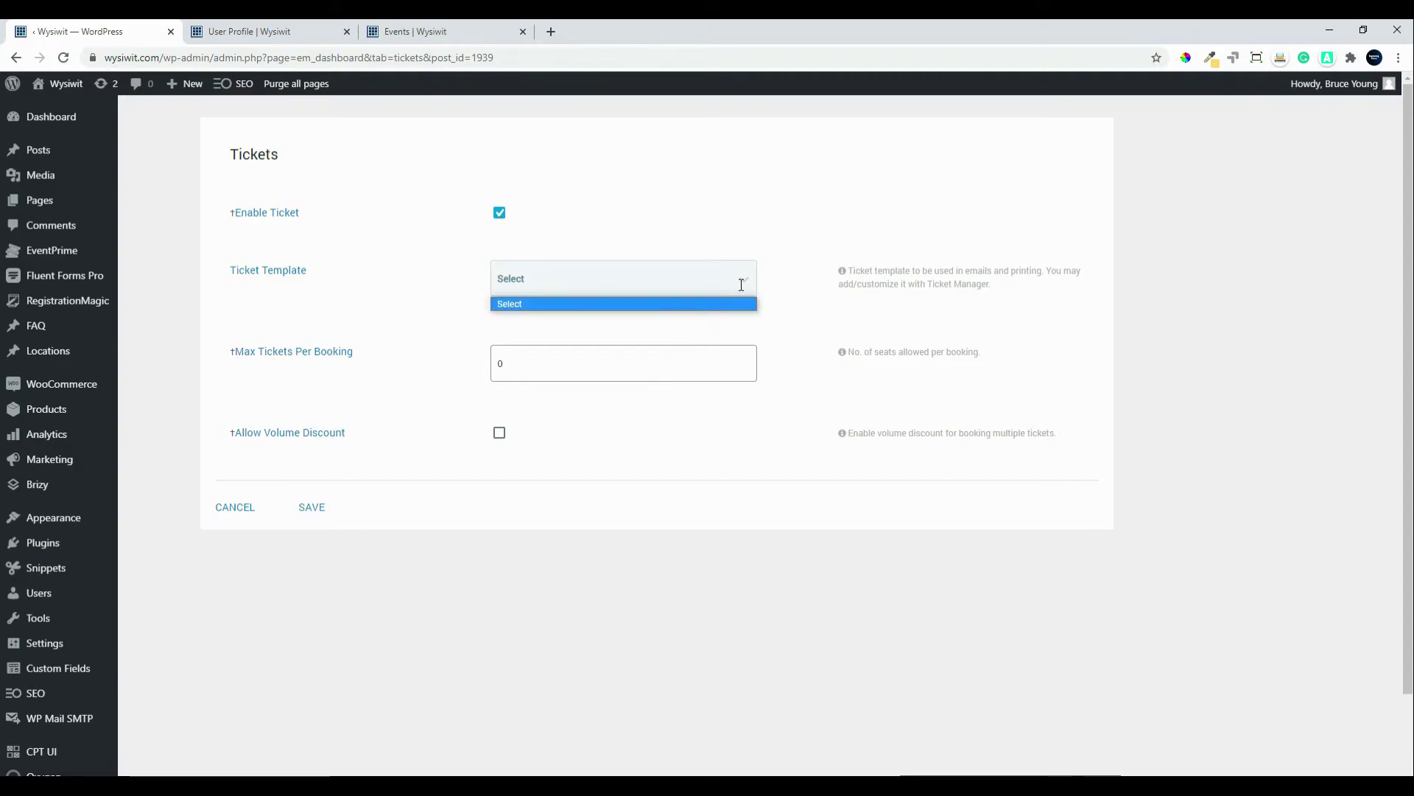
click(699, 305)
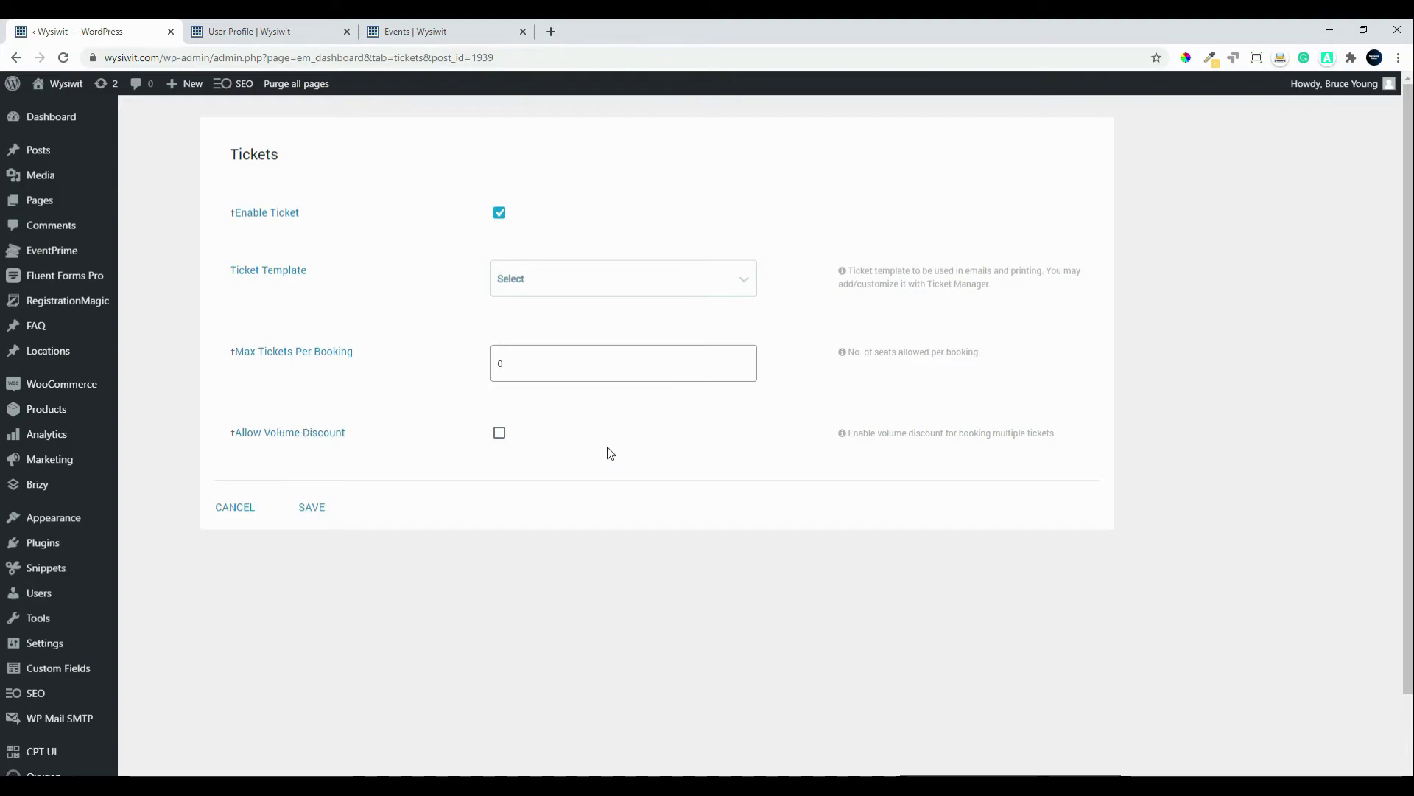
Preview the volume discount options, turn the volume discount back off and save the ticket settings.
click(500, 436)
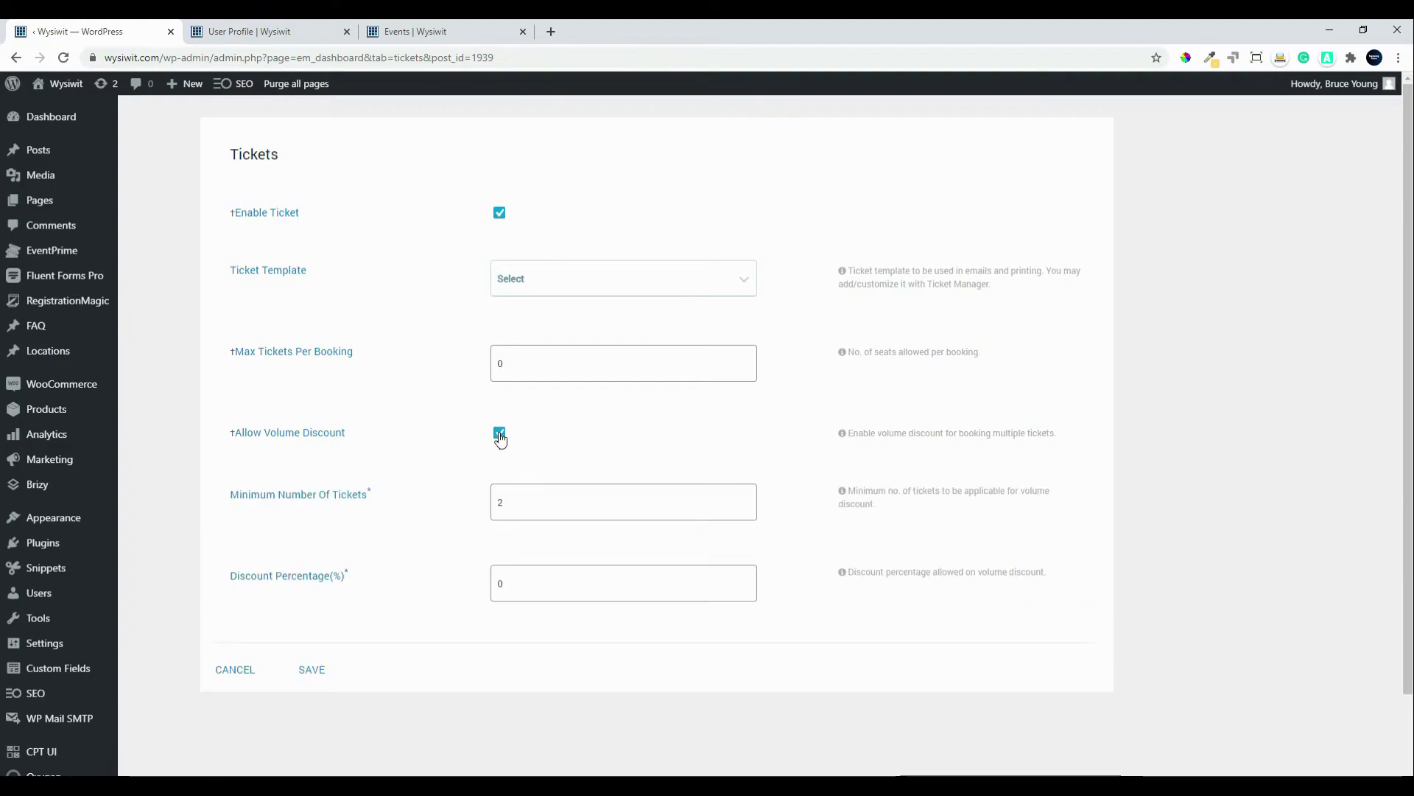
click(499, 435)
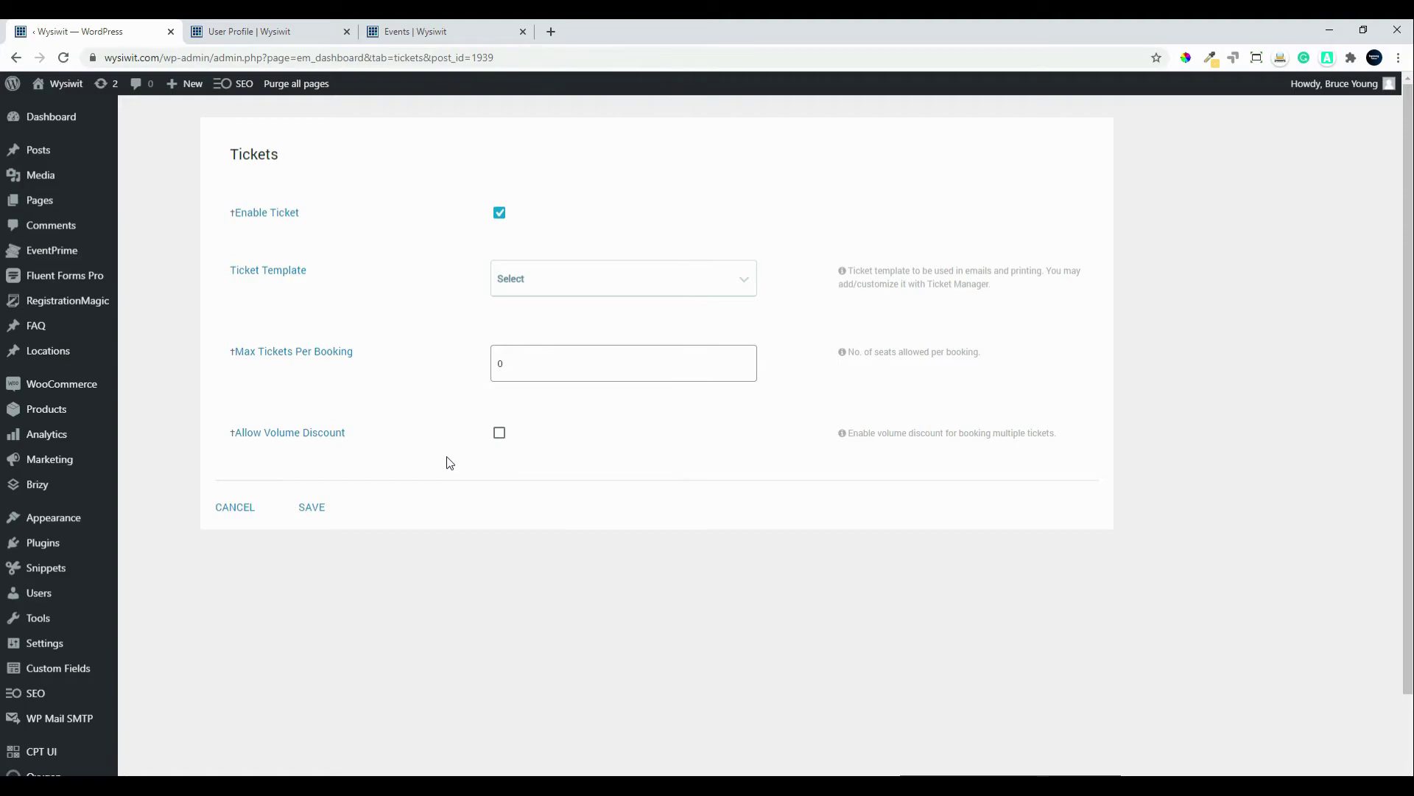
click(312, 508)
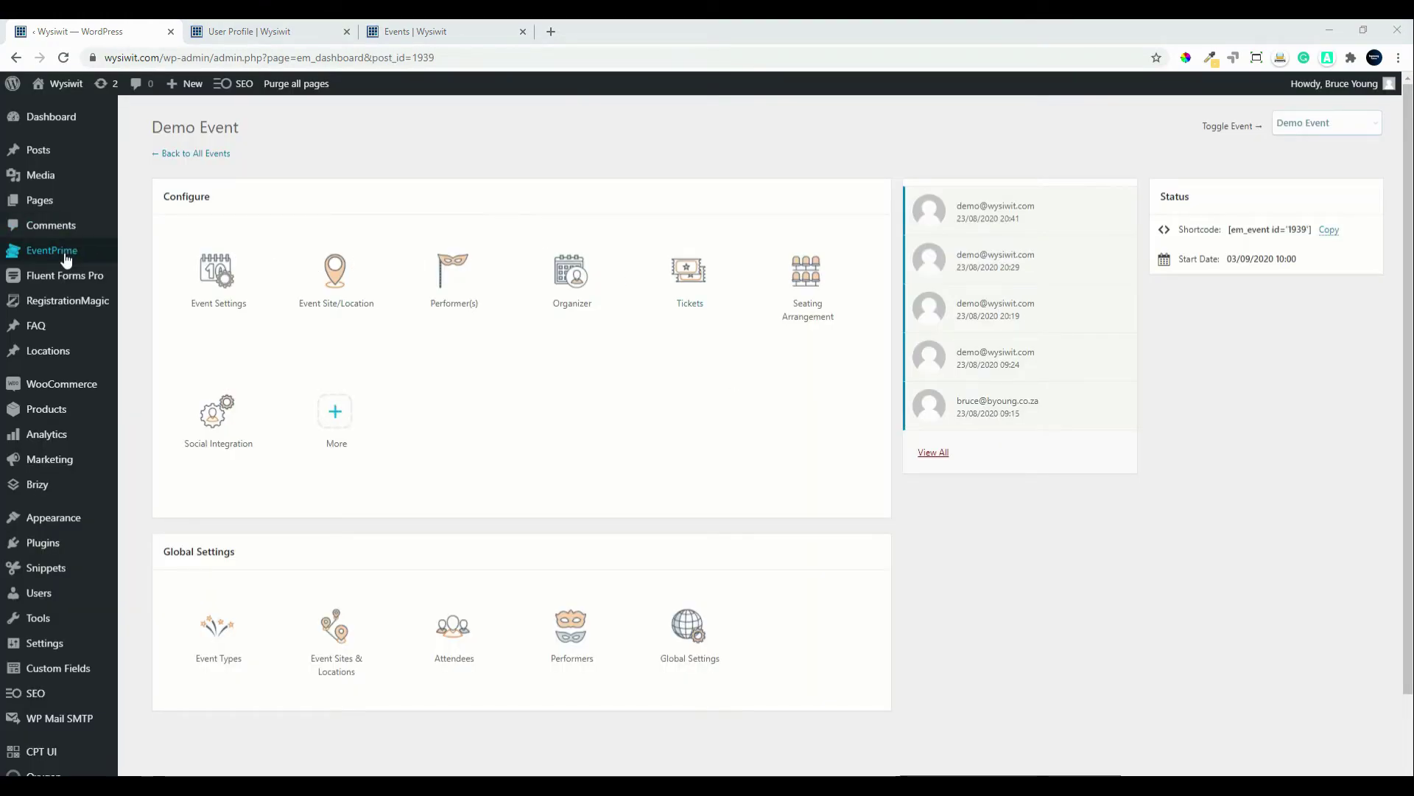
Open EventPrime's Ticket Manager.
mouse_move(62, 254)
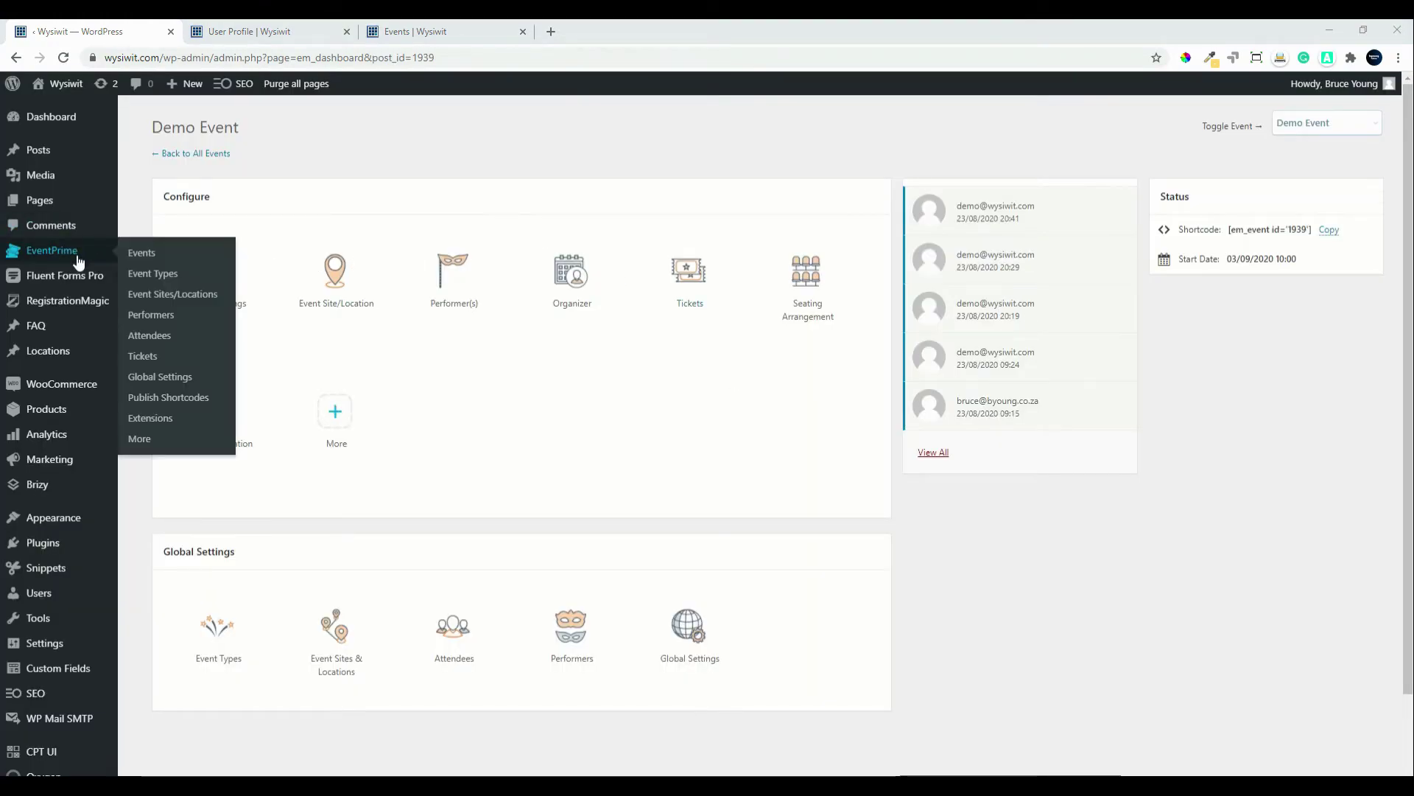
click(142, 356)
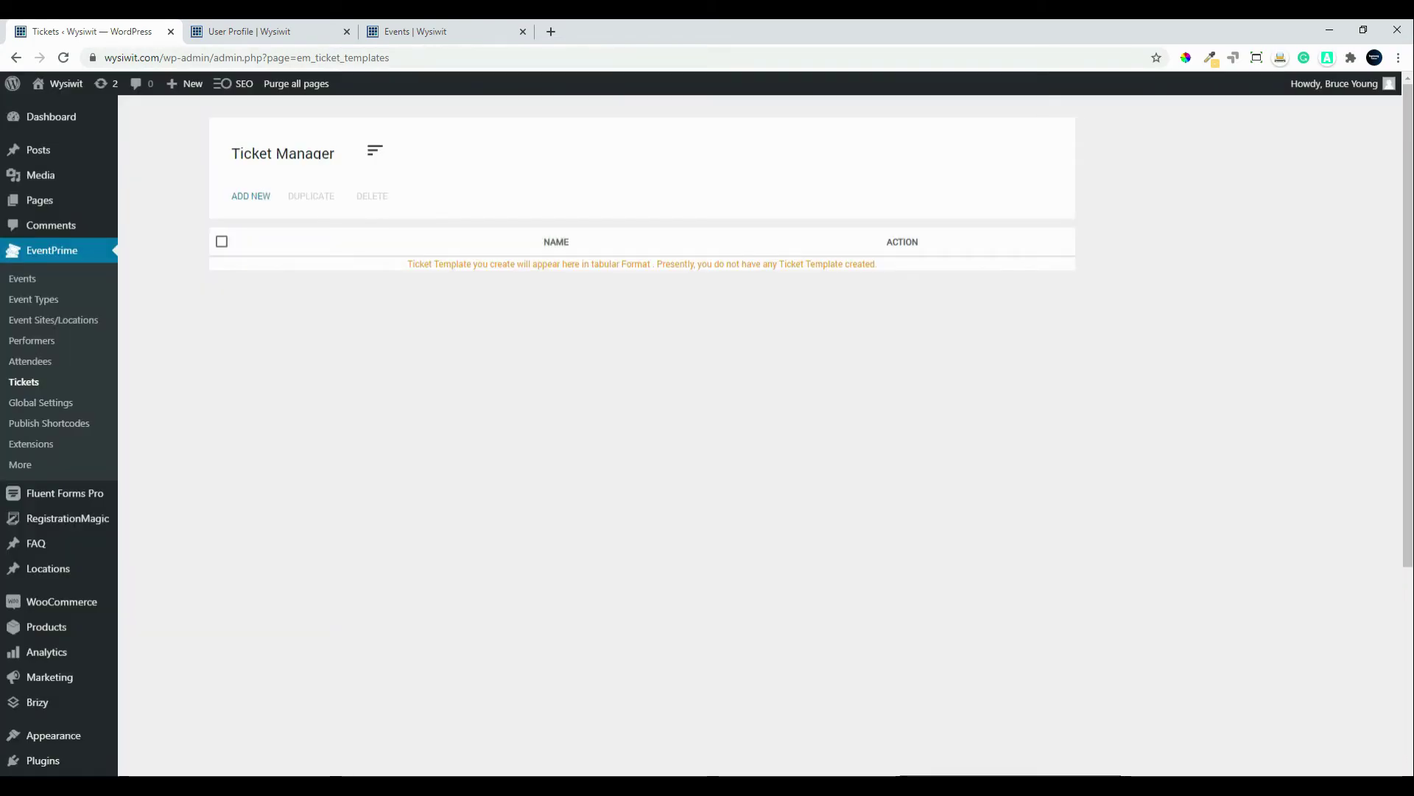
Add a new ticket template in the Ticket Manager and name it "Demo Event".
click(250, 196)
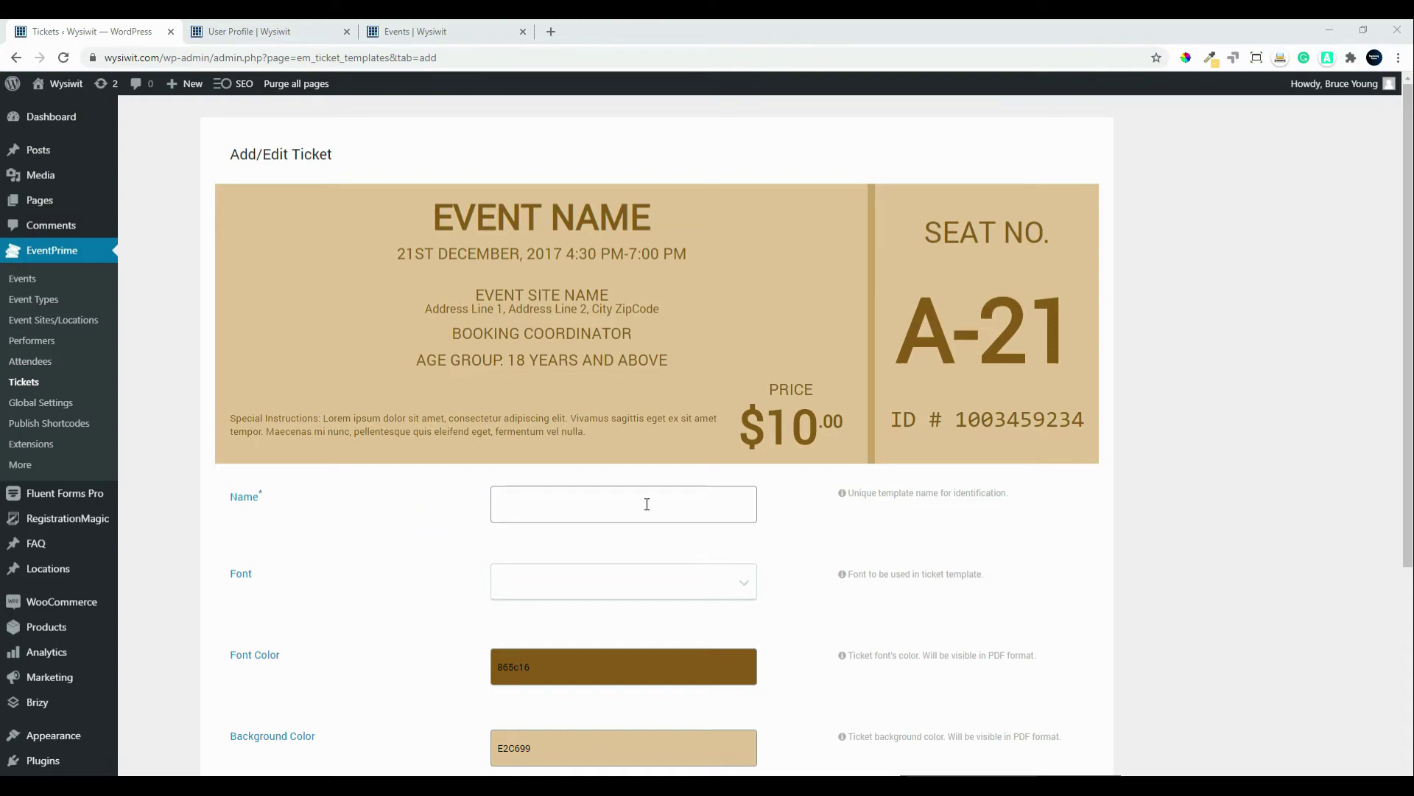
click(609, 497)
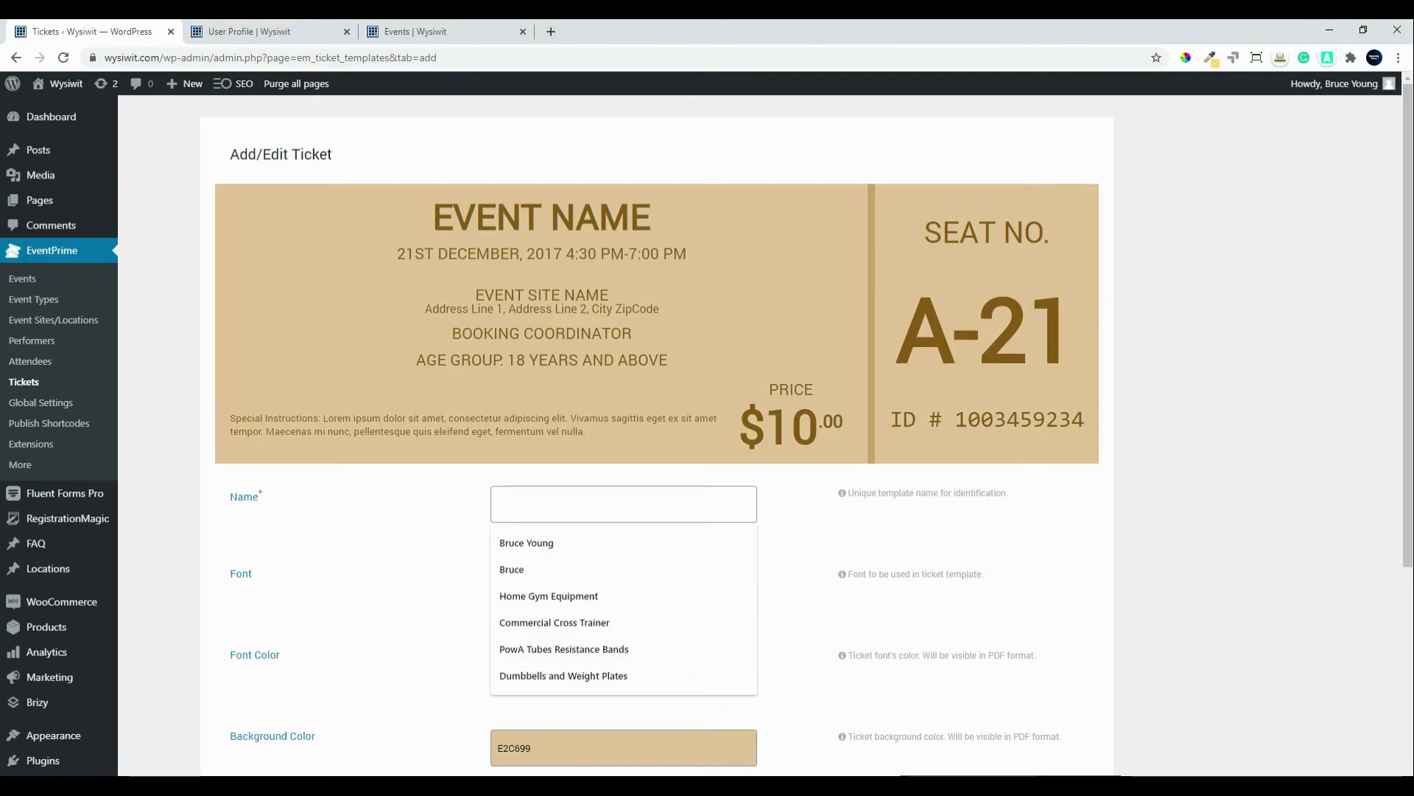
text(Demo Event)
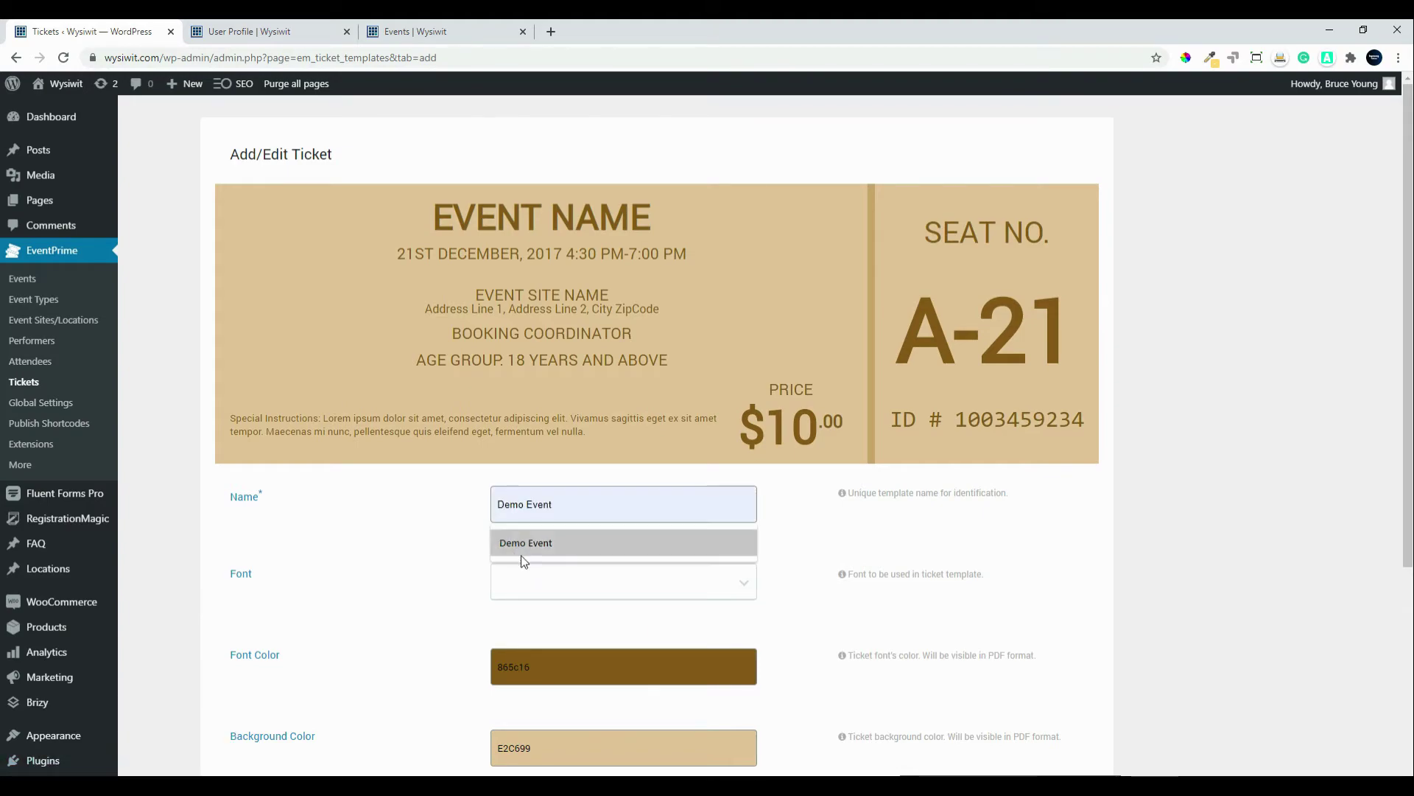
click(520, 552)
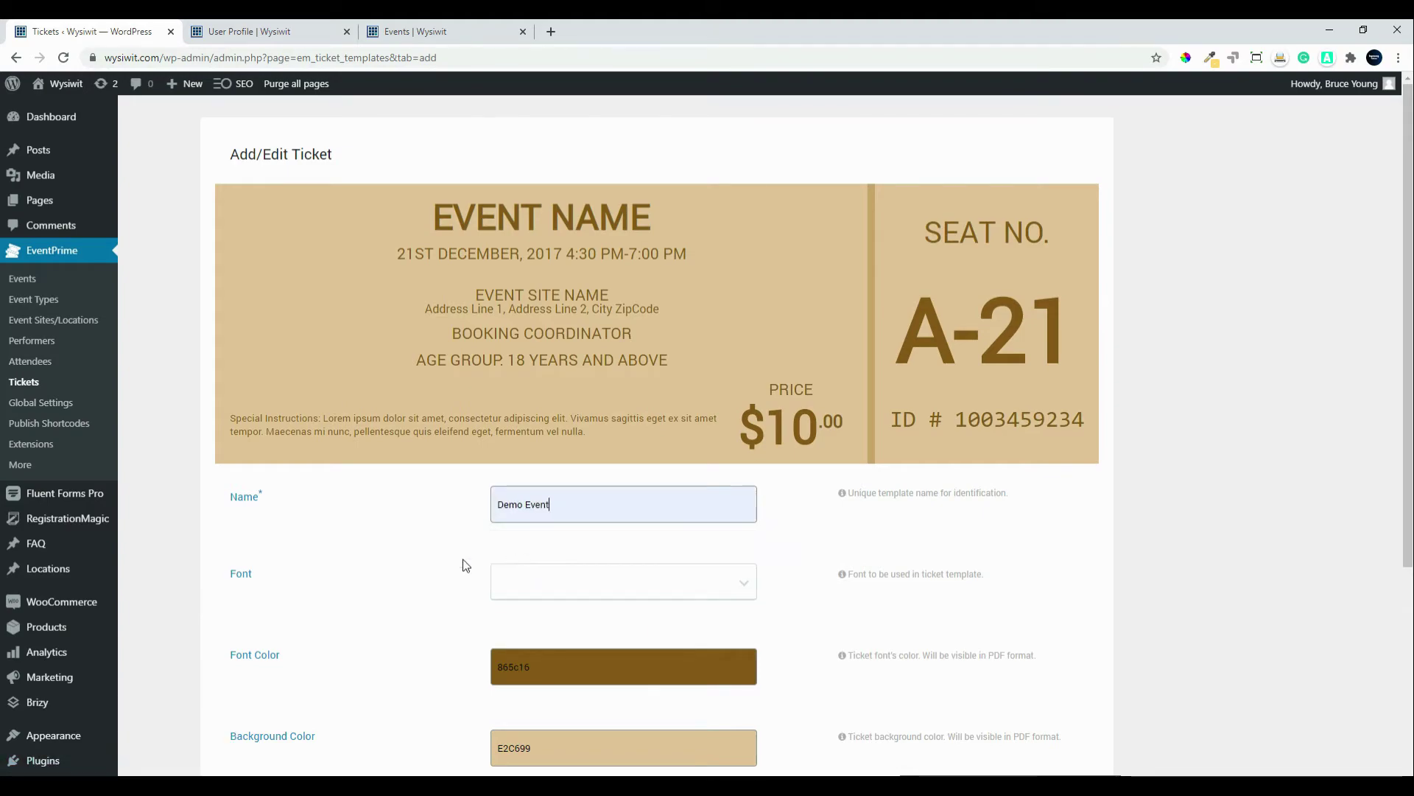
Compare the Helvetica and FreeSerif fonts on the ticket preview and set the template's font to Helvetica.
scroll(374, 624, down, 2)
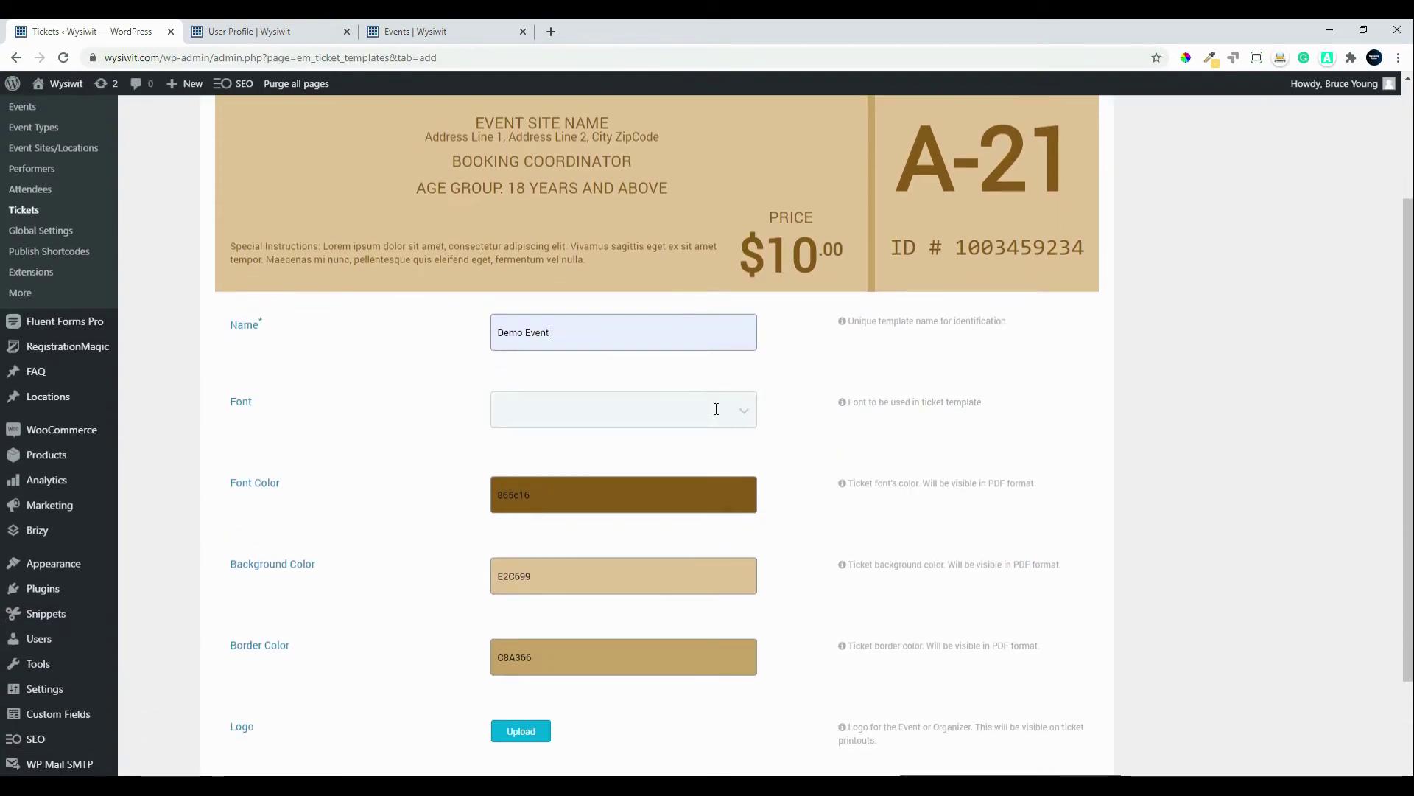
click(749, 409)
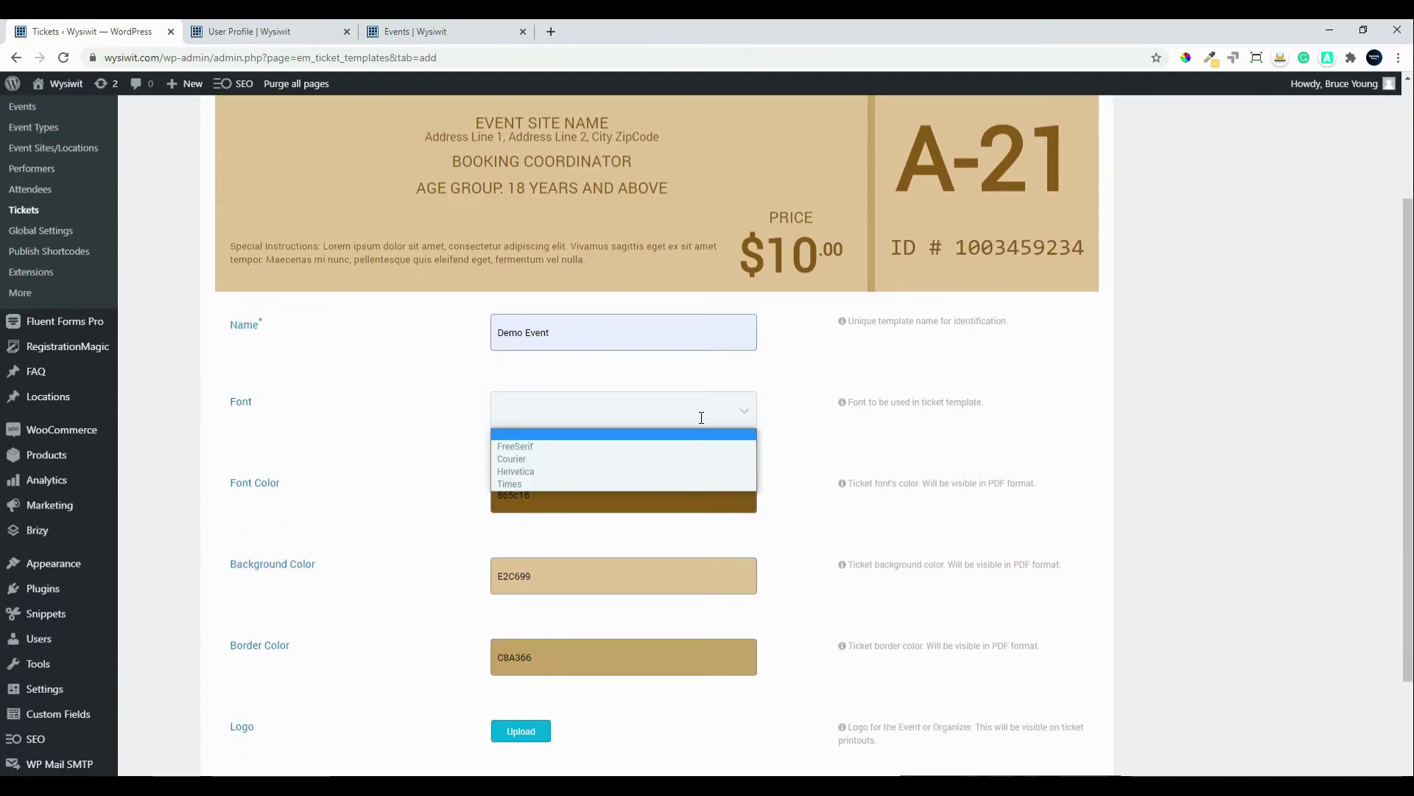
click(568, 474)
scroll(423, 463, up, 2)
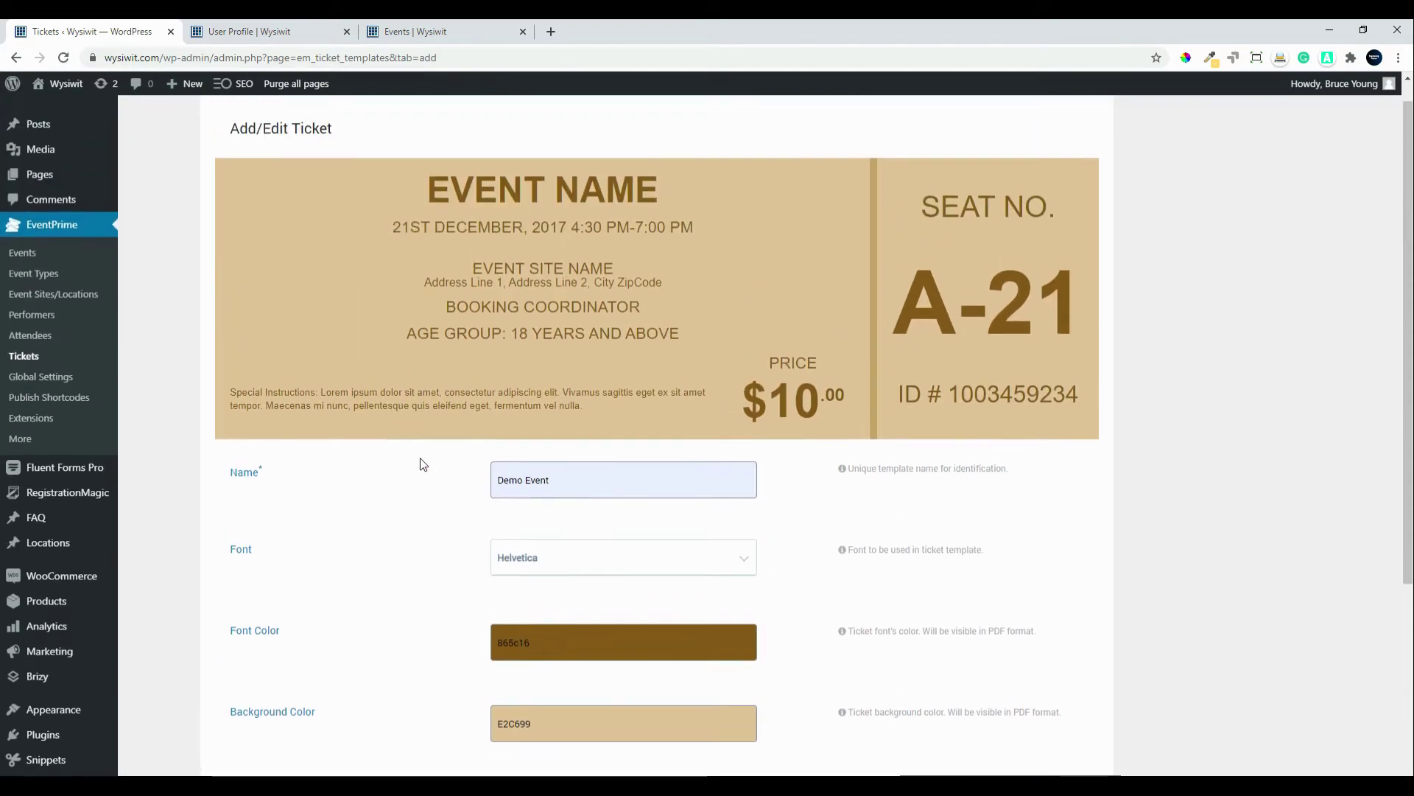
click(555, 567)
click(530, 582)
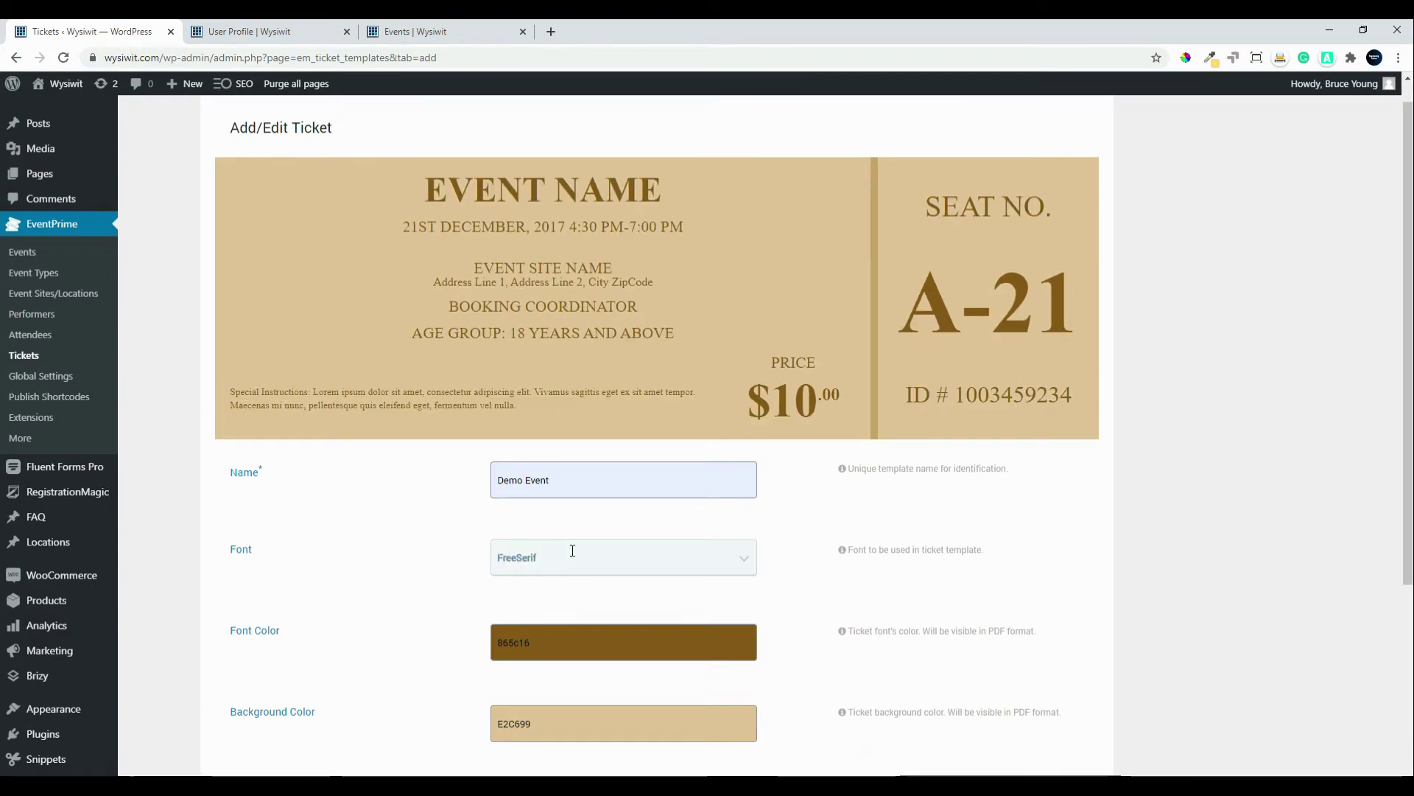
click(572, 551)
click(539, 612)
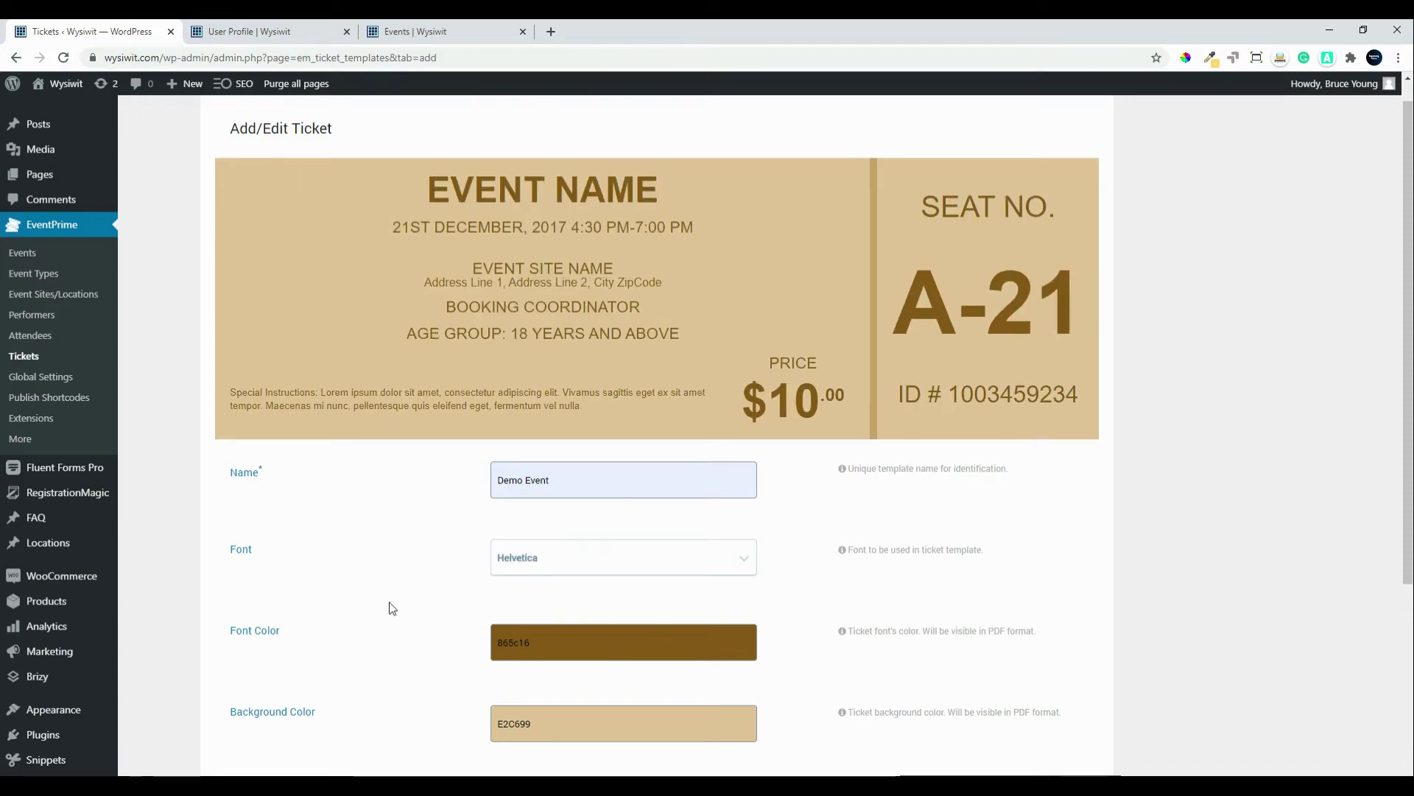
Set the ticket template's font color to pure red, FF0000.
scroll(390, 608, down, 2)
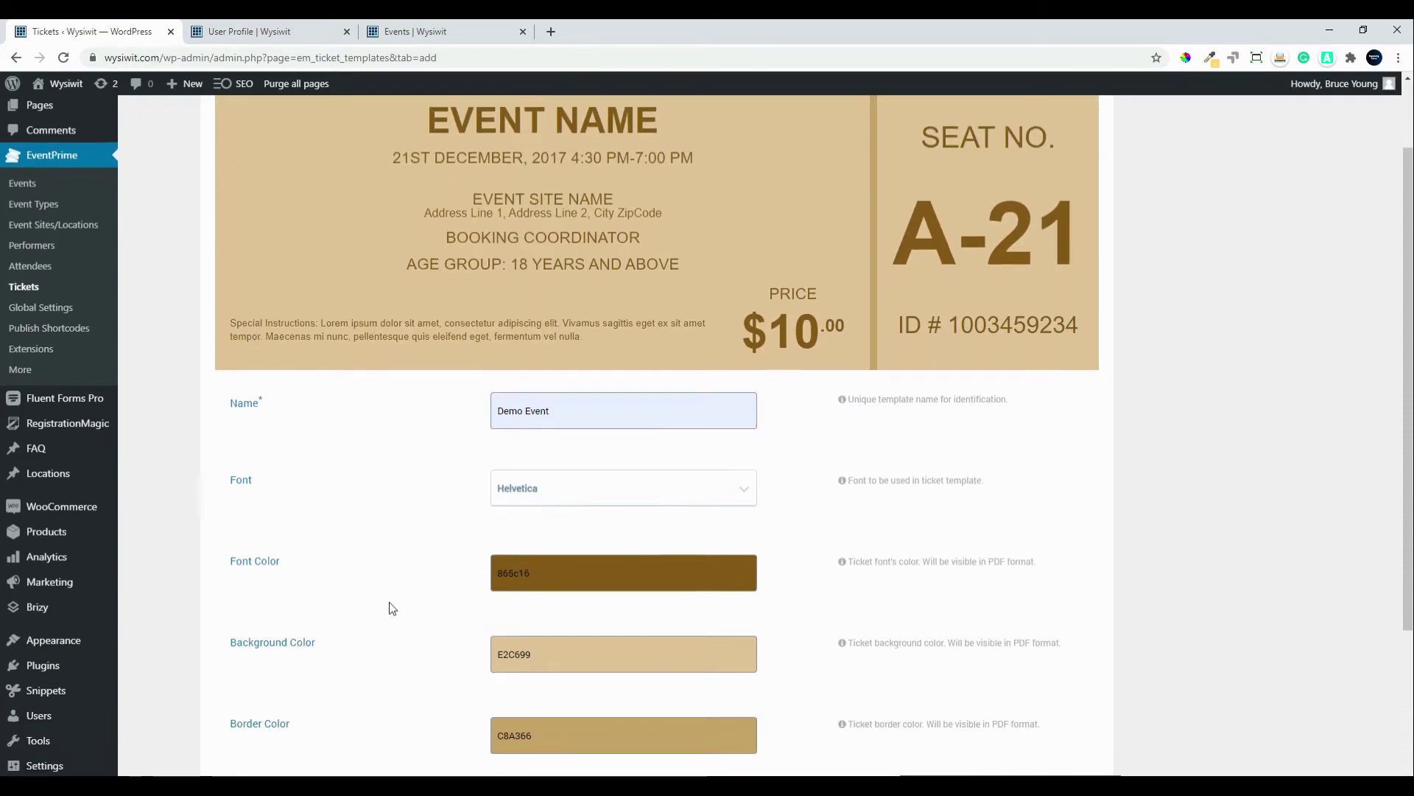
click(526, 494)
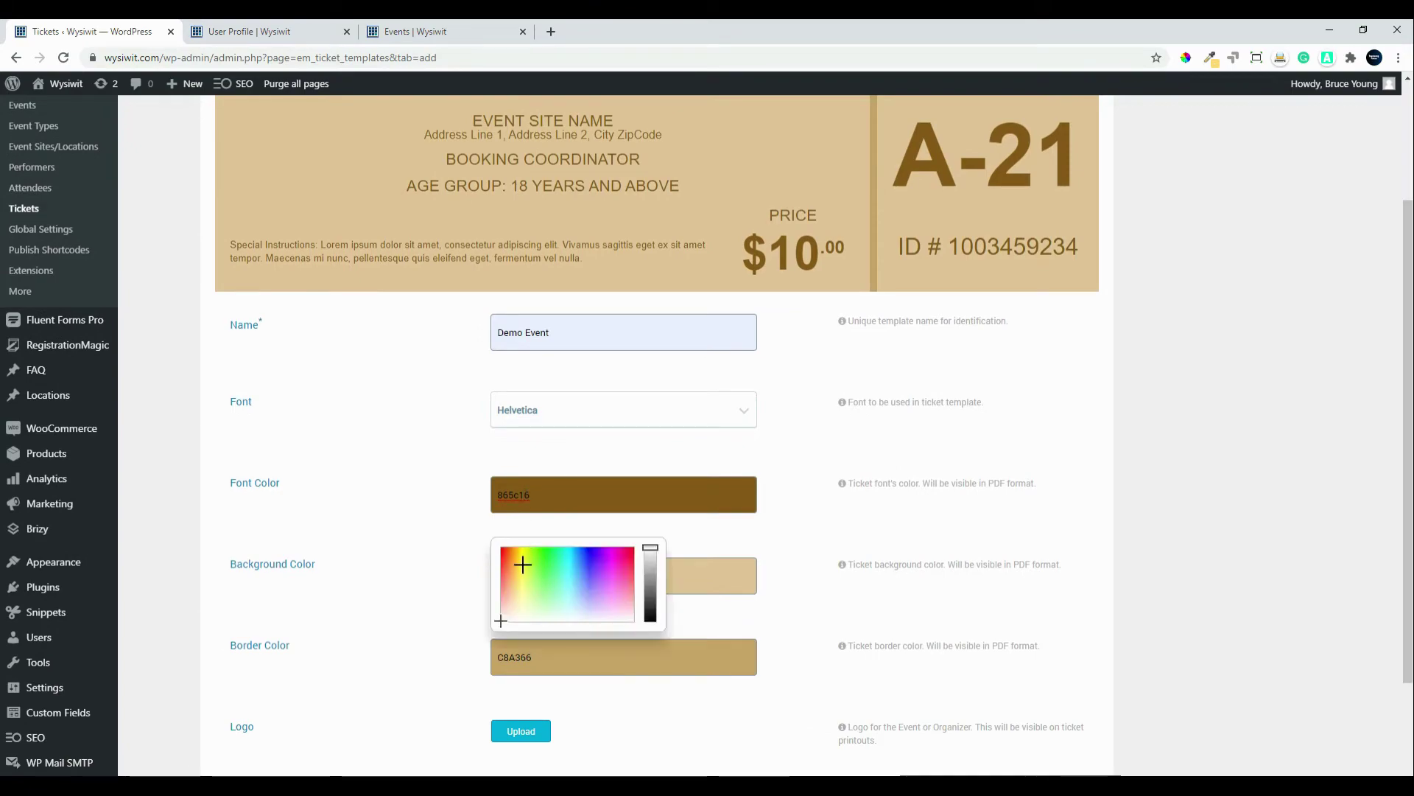
drag(508, 565, 498, 545)
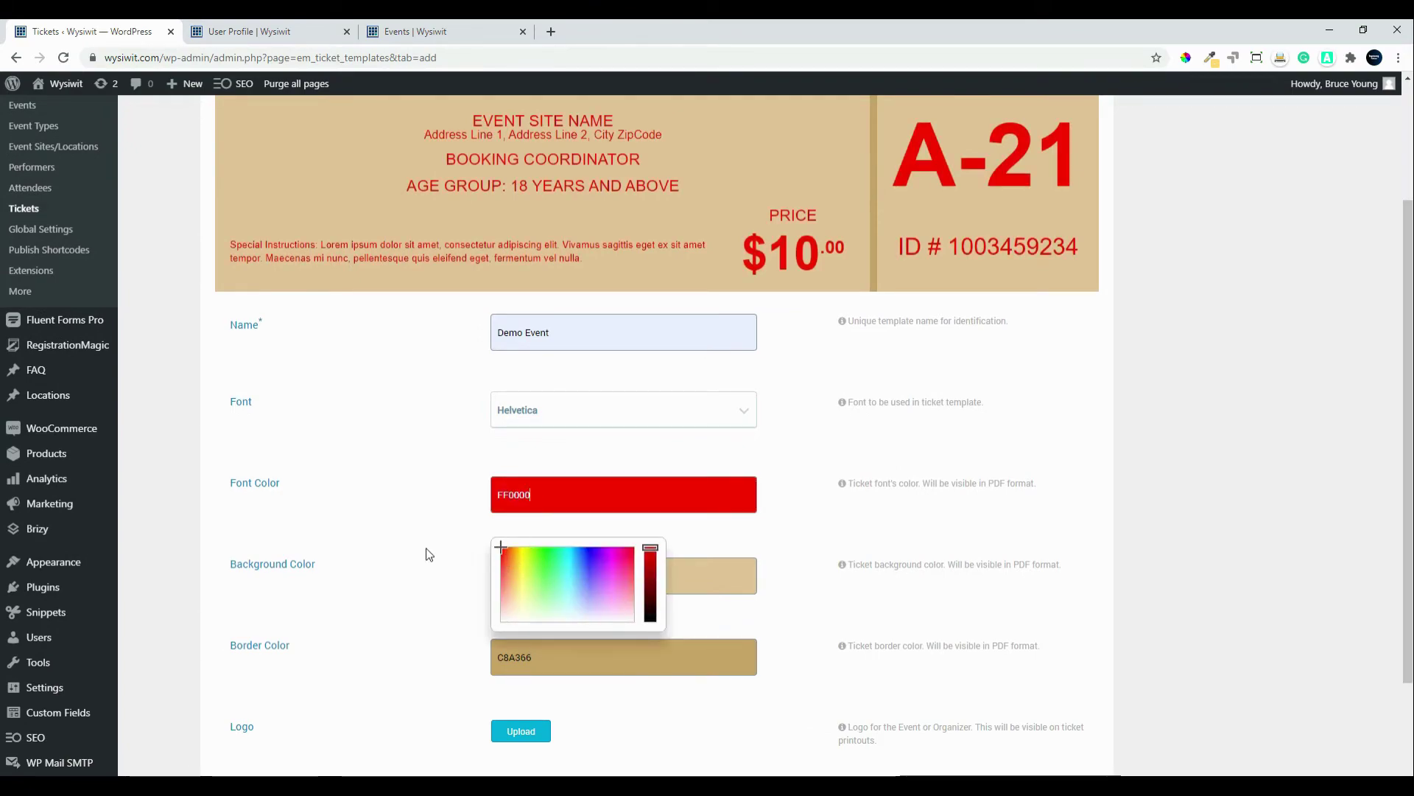
double_click(278, 561)
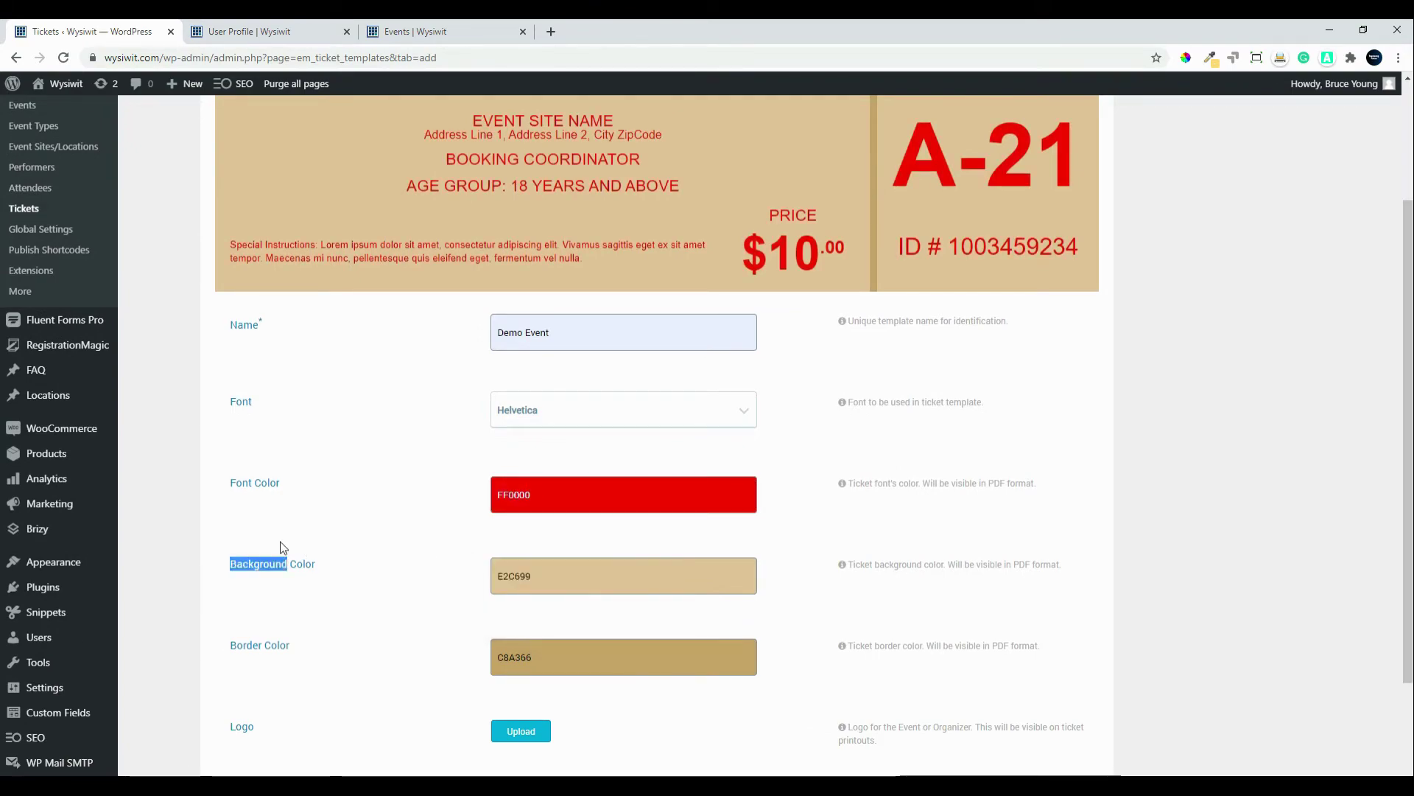
Set the ticket template's background color to light pink, FFDBDB.
click(532, 574)
mouse_move(542, 644)
mouse_down()
mouse_move(479, 656)
mouse_move(464, 689)
mouse_up()
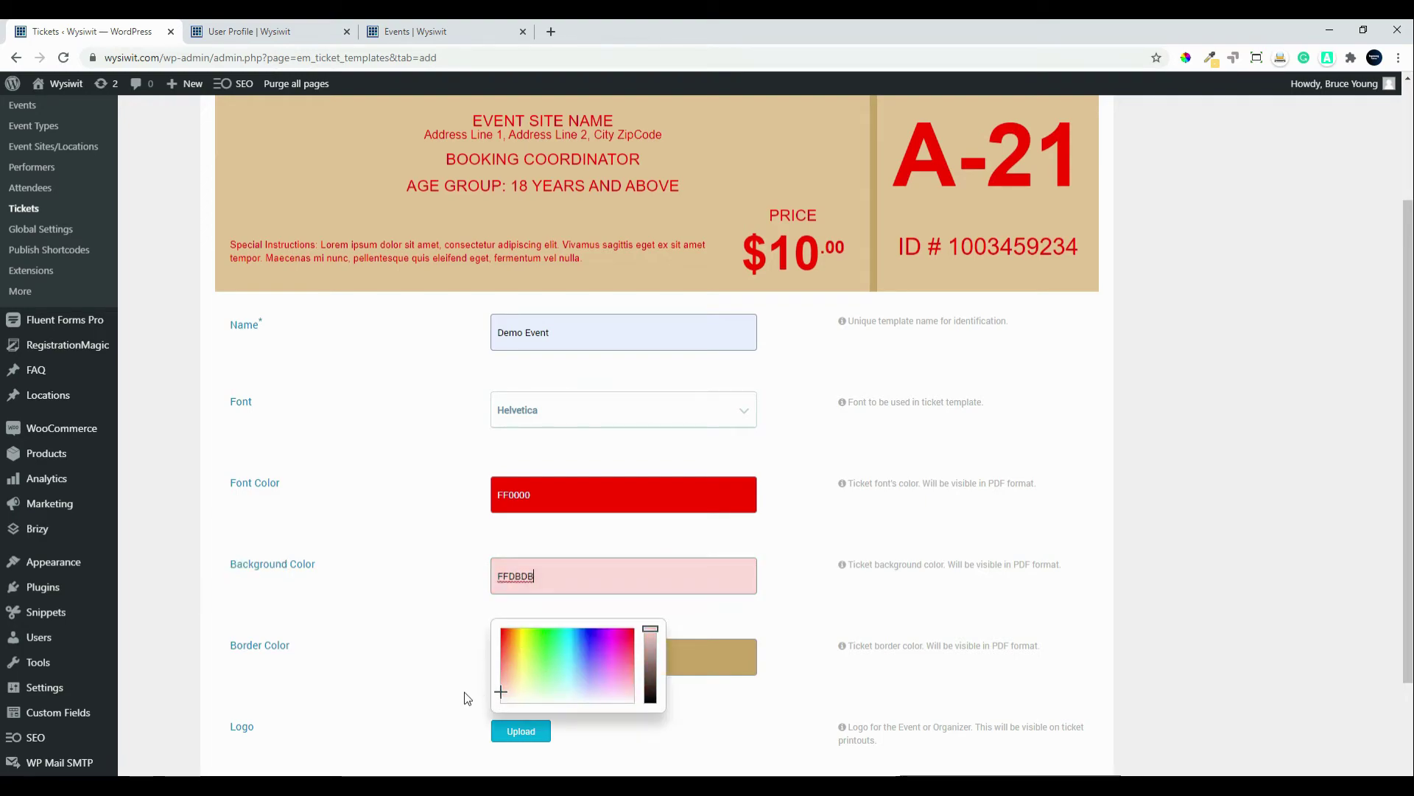
click(472, 649)
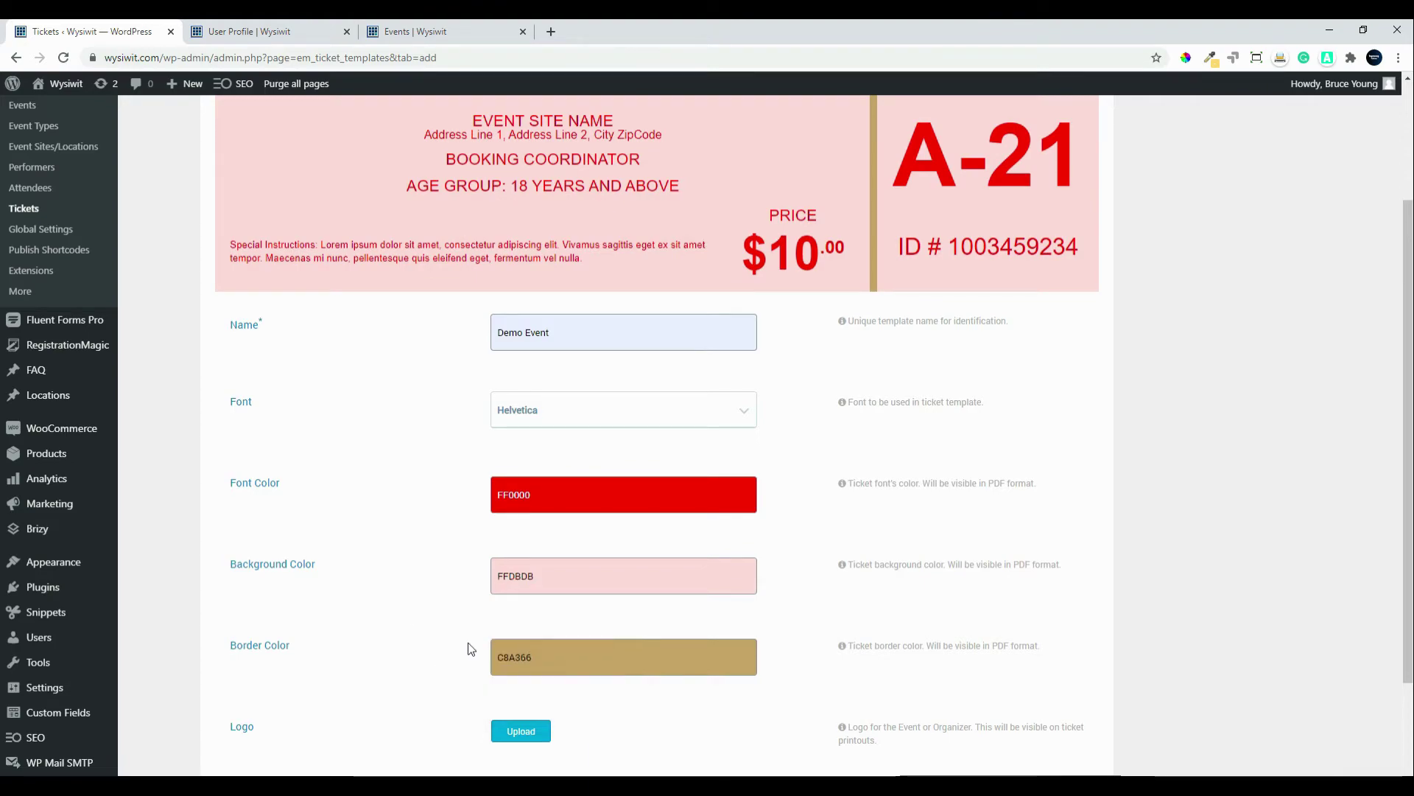
Set the ticket template's border color to dark red, 4F0000.
click(506, 650)
drag(505, 712, 470, 708)
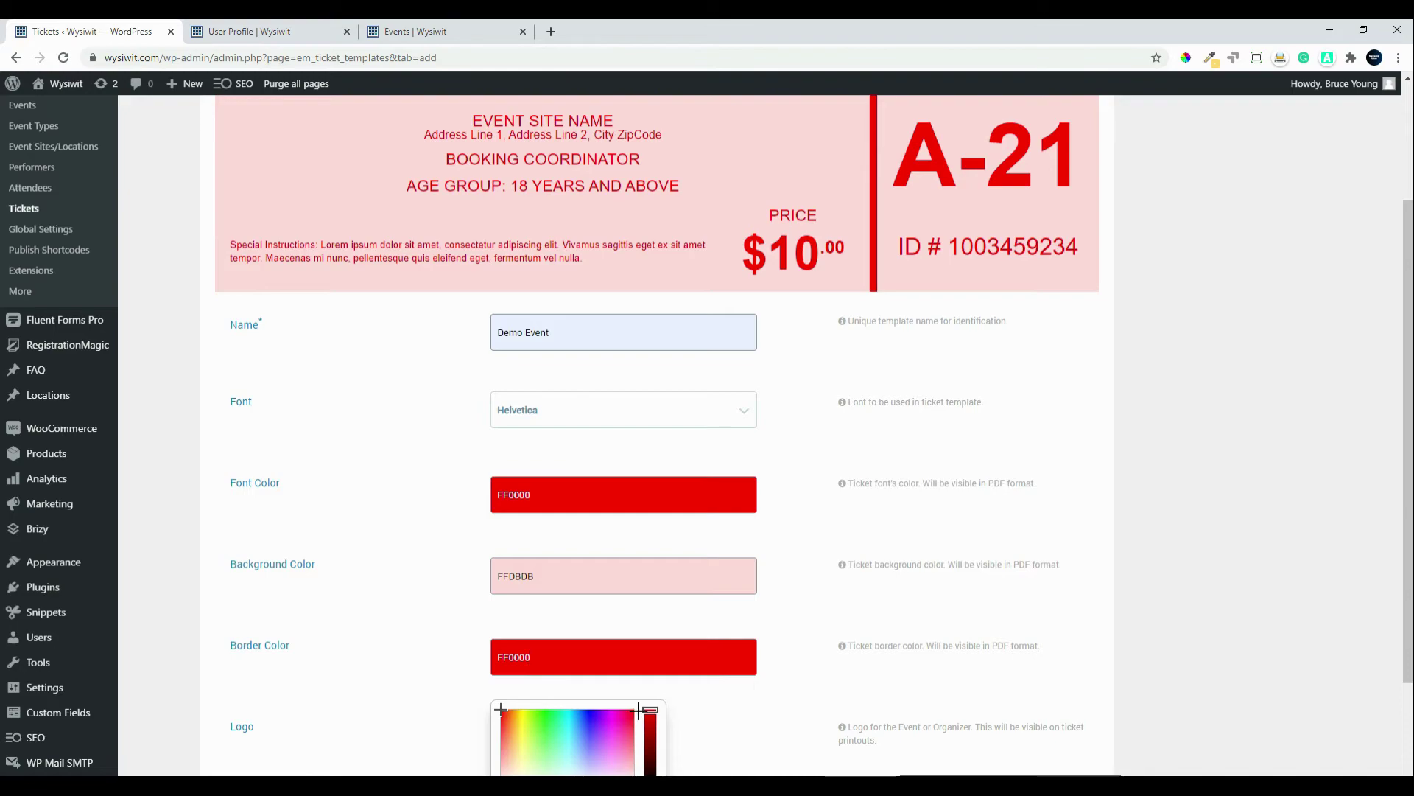
drag(652, 712, 654, 768)
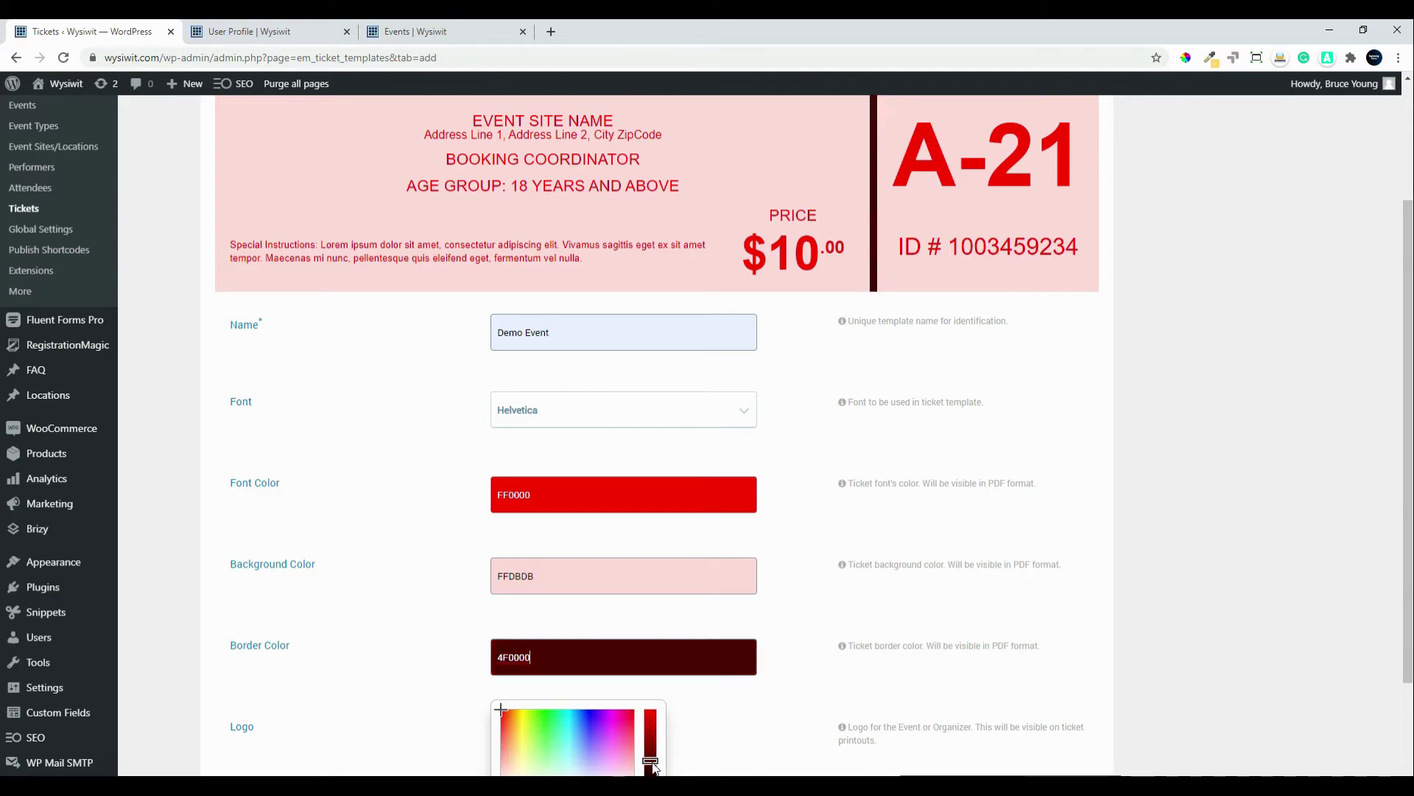
scroll(425, 671, down, 3)
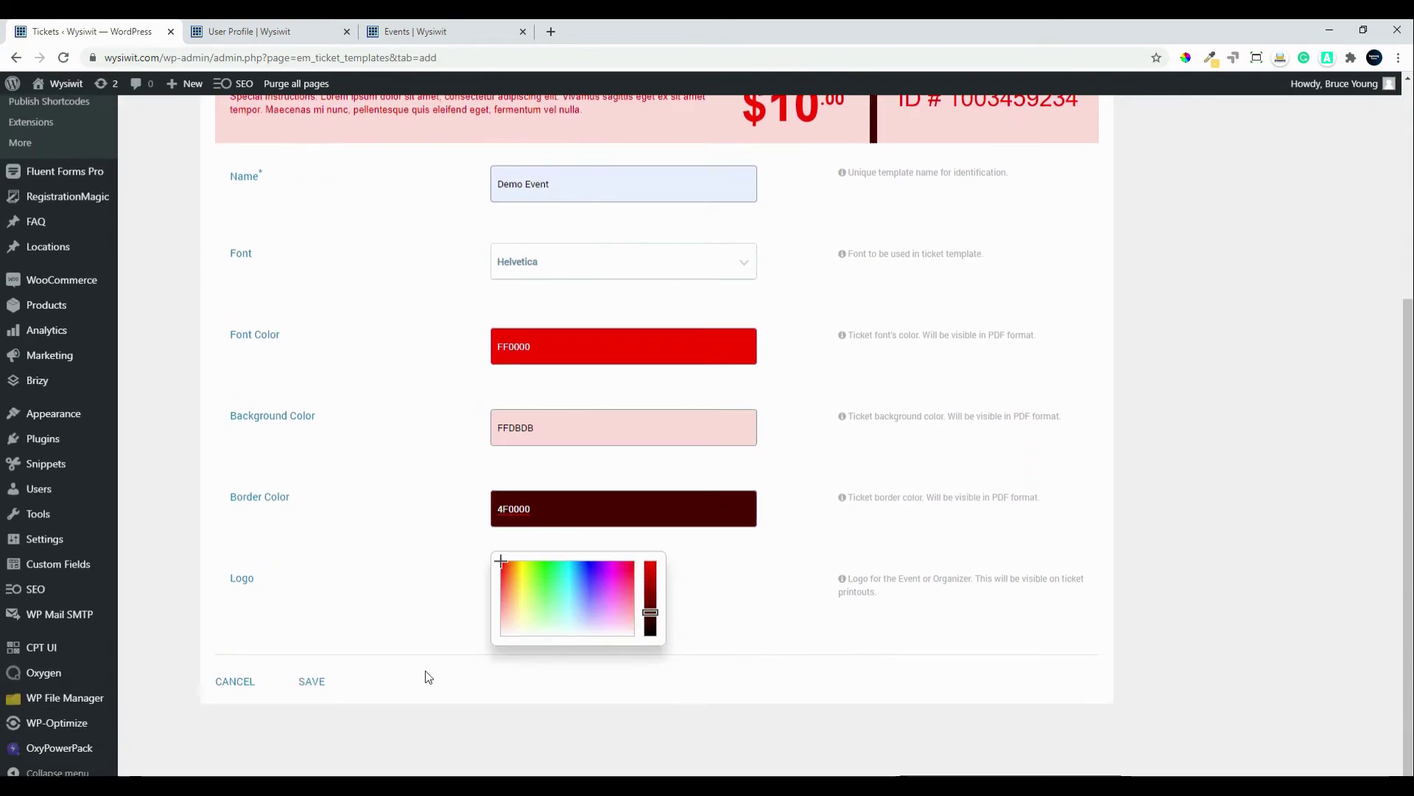
click(409, 542)
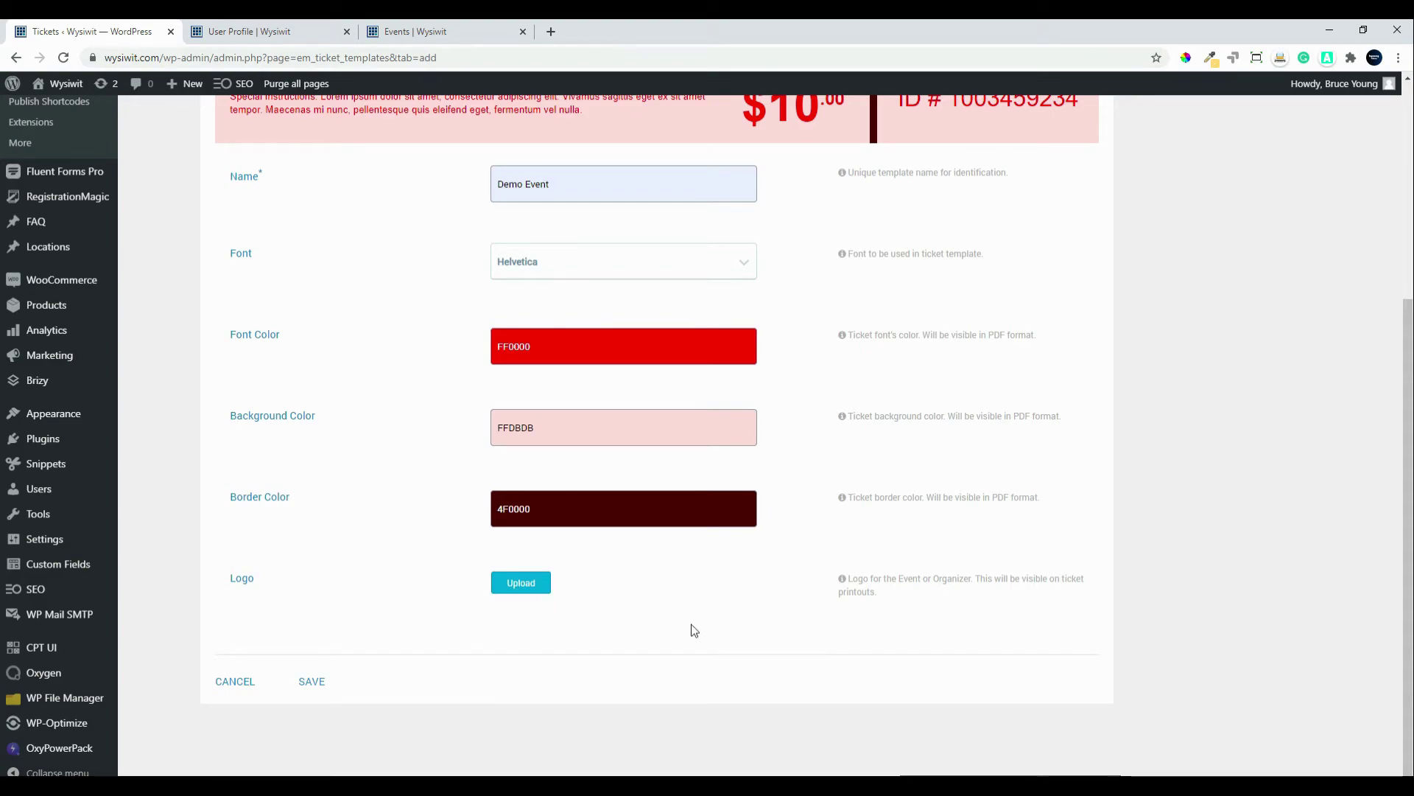
Add the Ferris wheel image from the media library as the ticket logo and check it on the ticket preview.
scroll(695, 630, up, 5)
scroll(696, 621, down, 5)
click(512, 586)
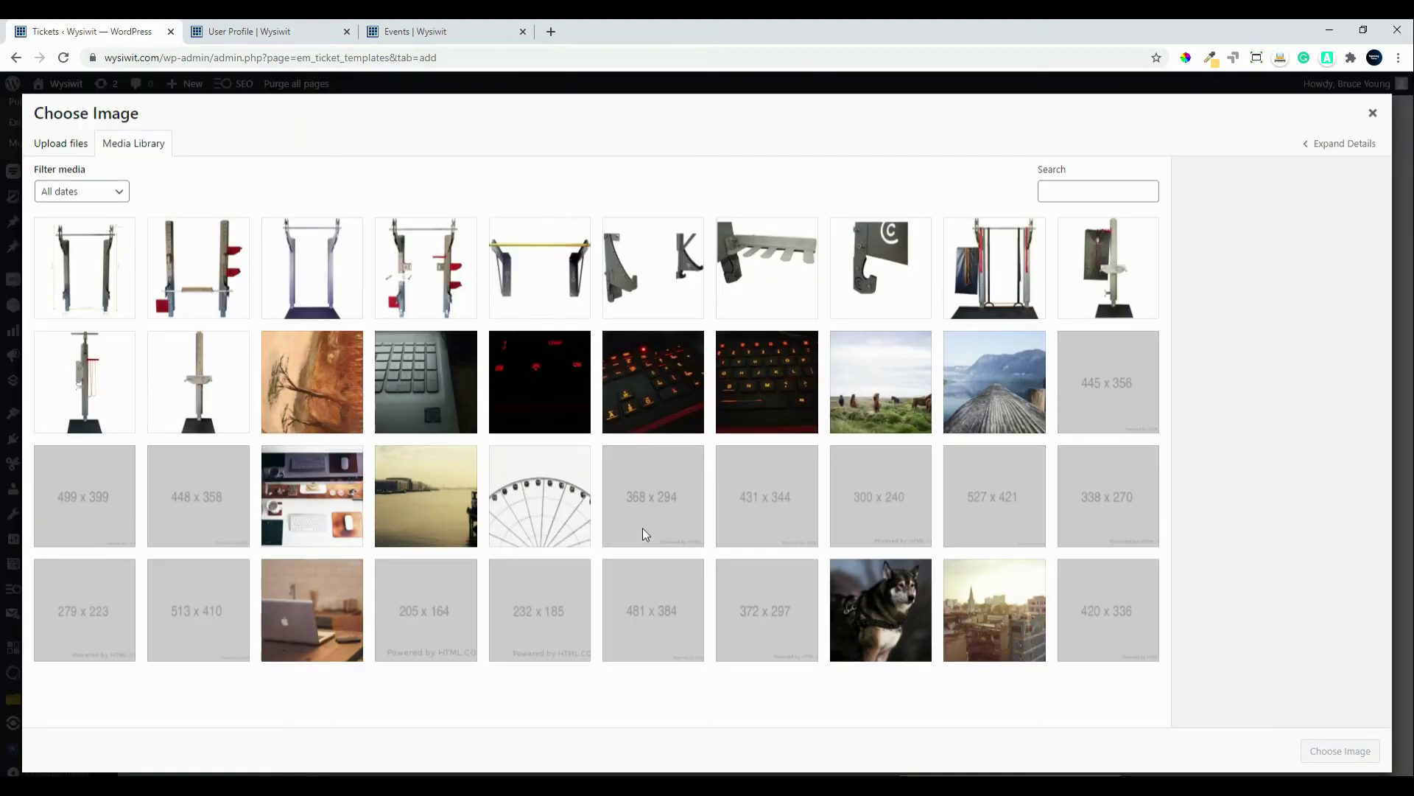
click(523, 520)
click(1341, 751)
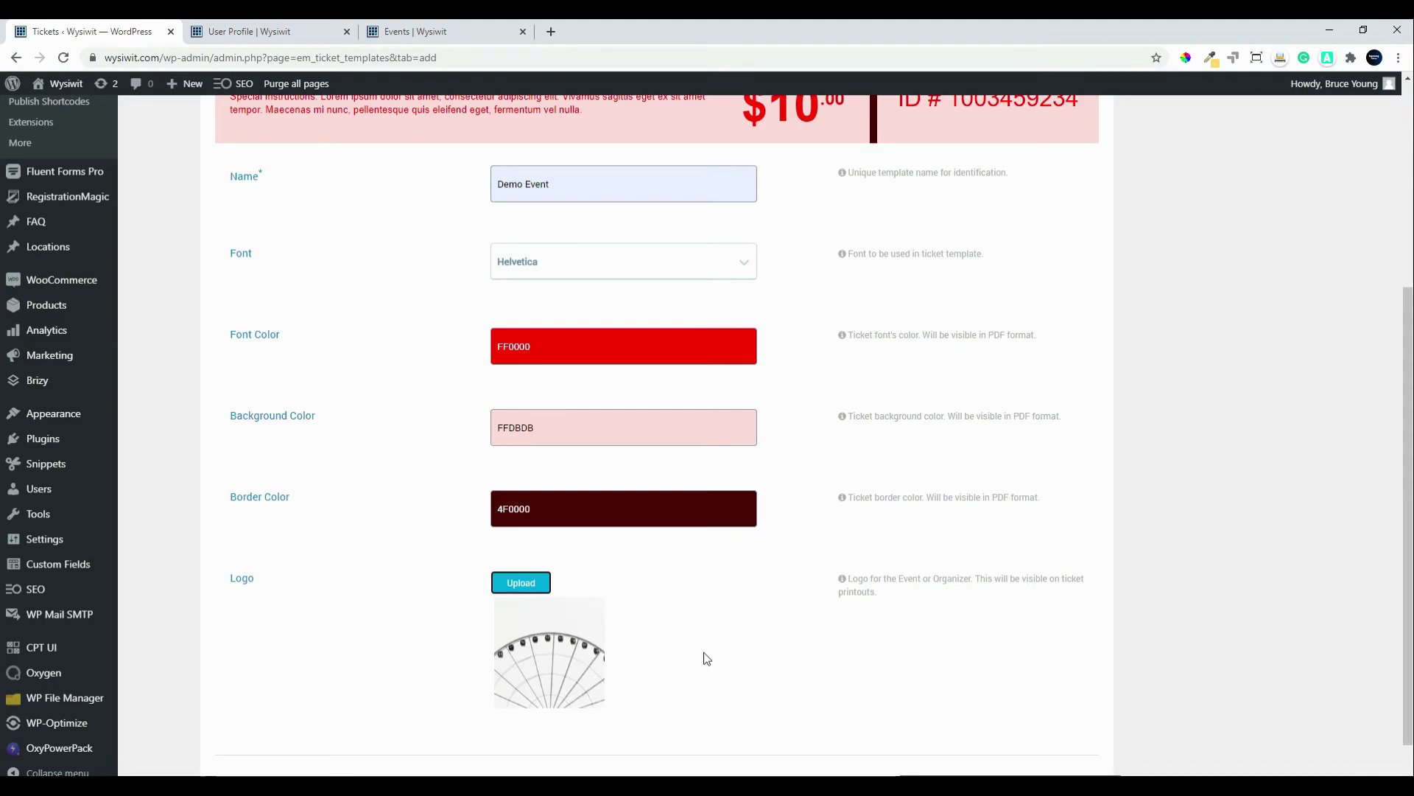
scroll(715, 648, up, 5)
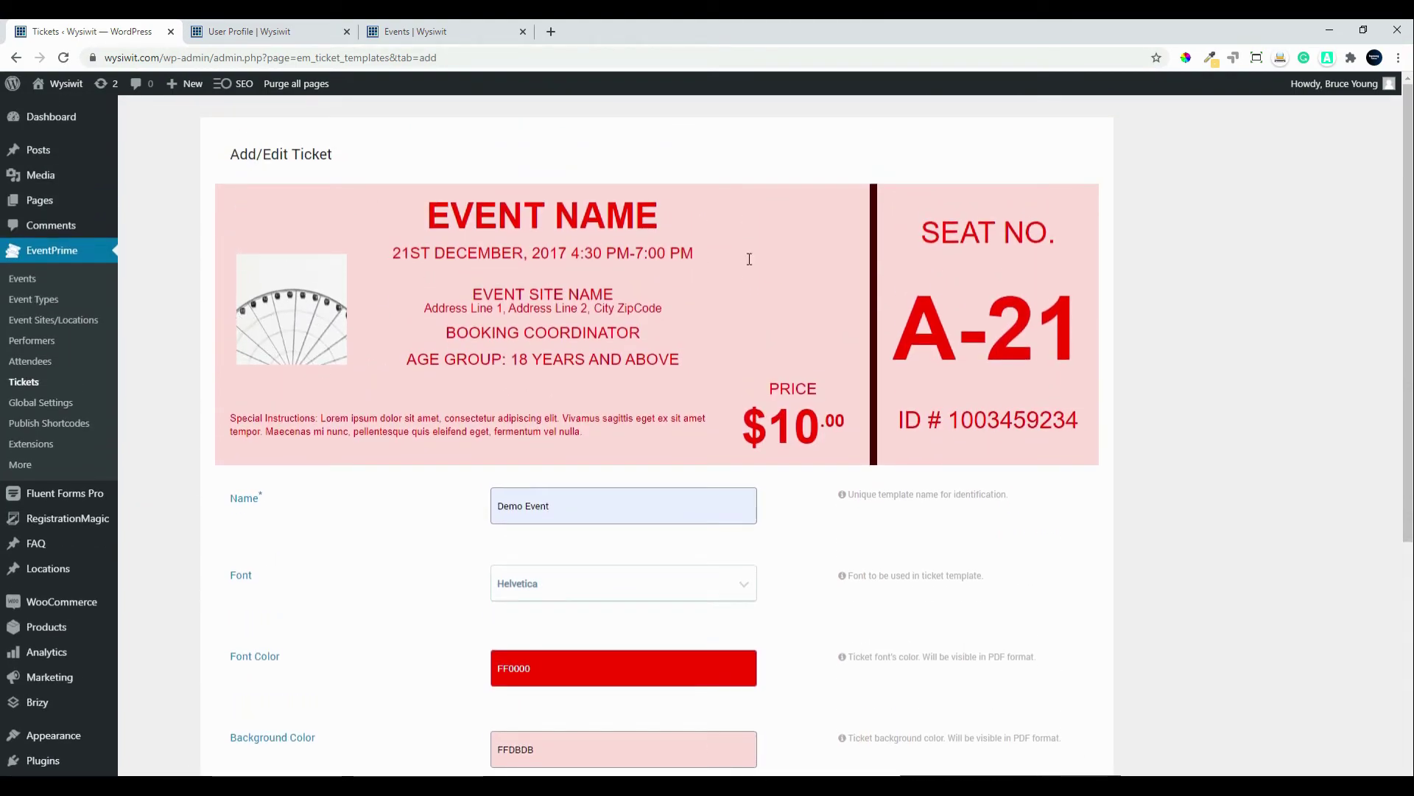
Lighten the ticket template's background color and adjust its brightness to reach F5EBEB.
scroll(699, 483, down, 2)
scroll(703, 486, down, 3)
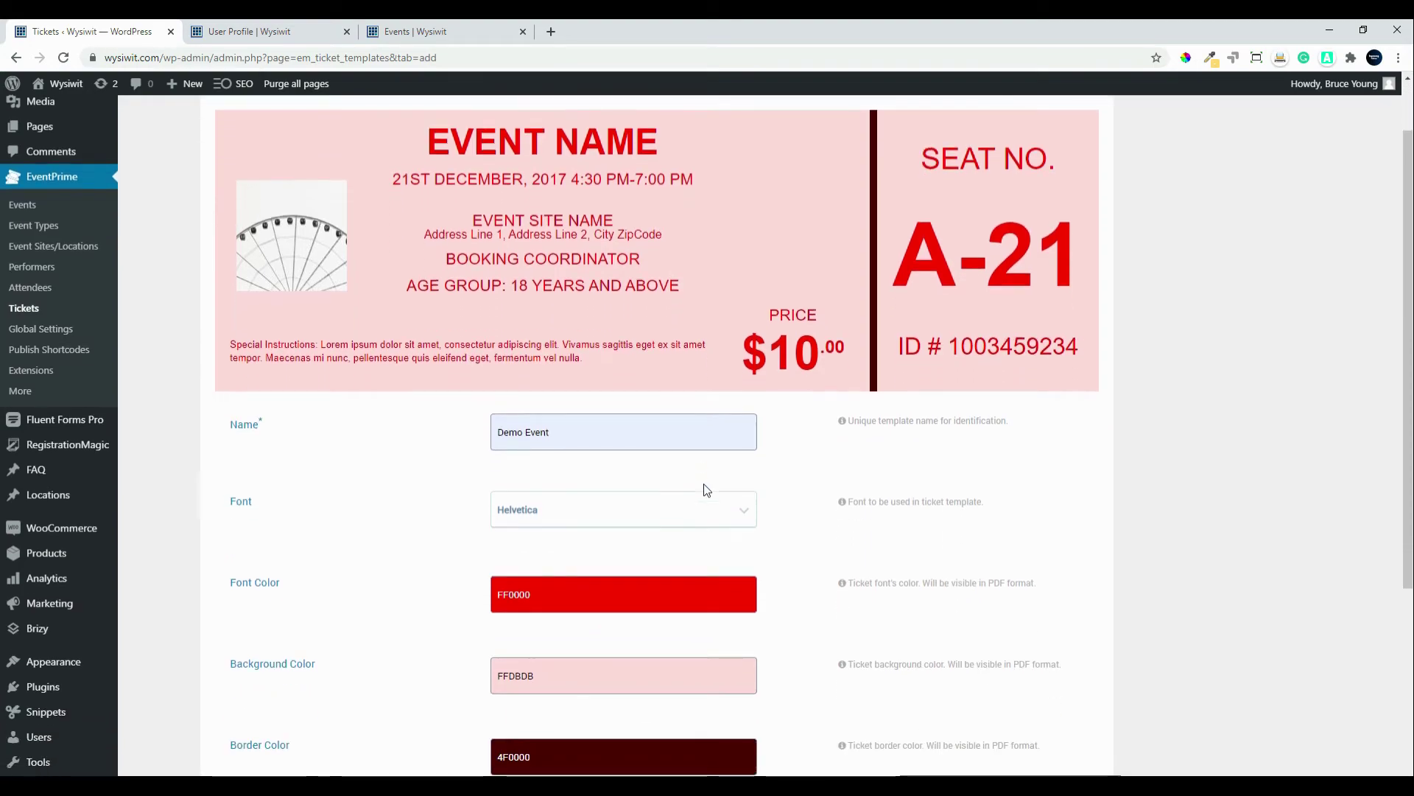
click(560, 544)
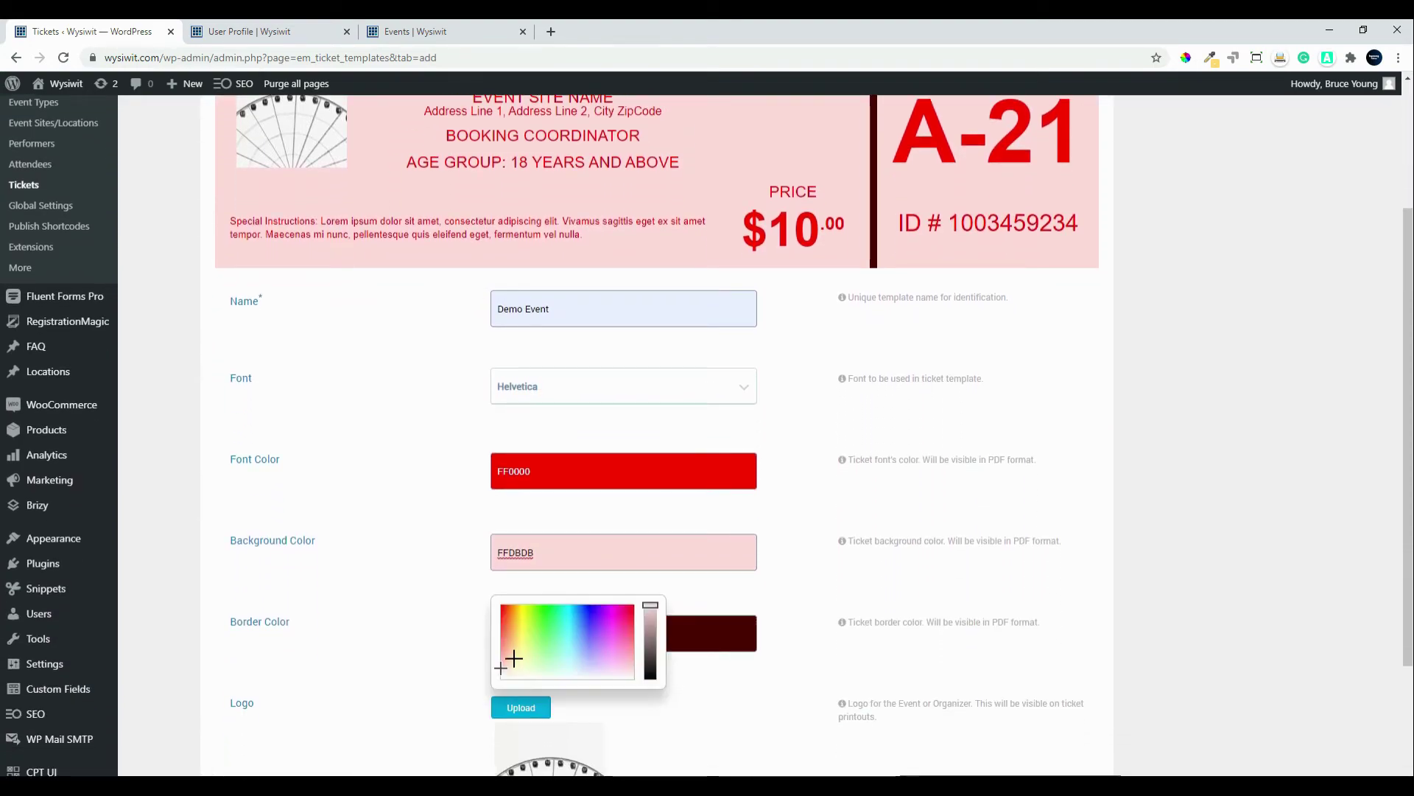
key(ctrl+a)
text(FFFFFF)
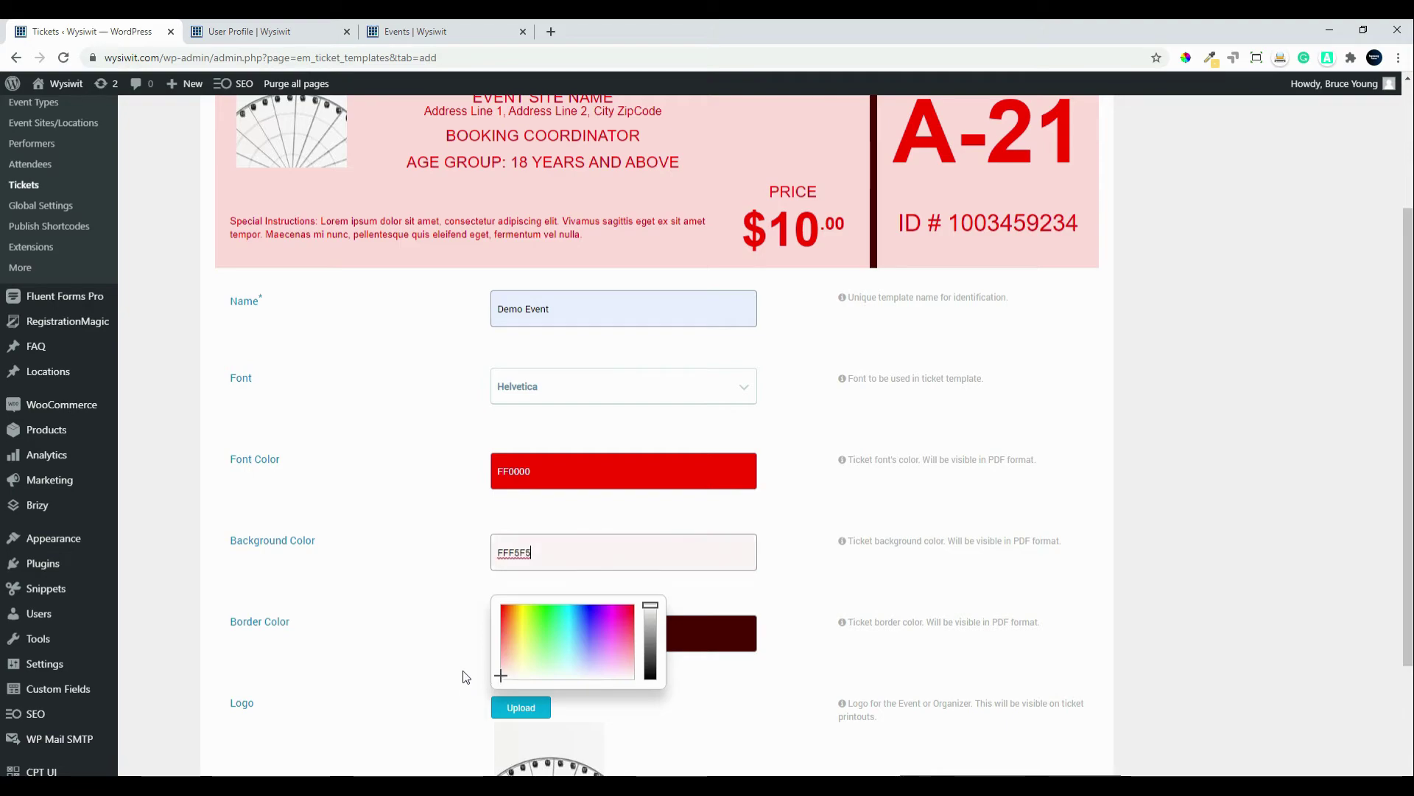
key(BackSpace)
key(BackSpace)
key(BackSpace)
text(5F5)
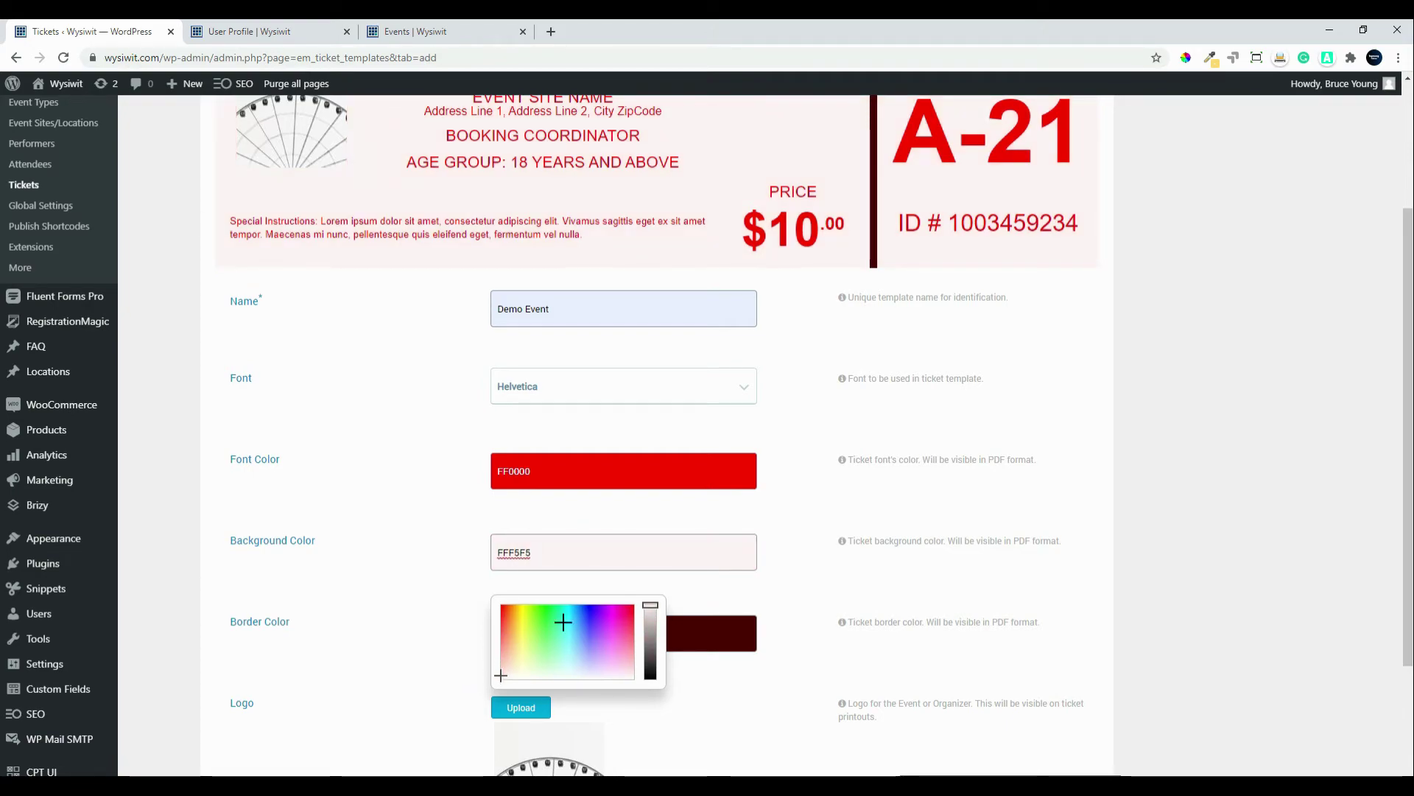
click(643, 648)
drag(643, 647, 663, 622)
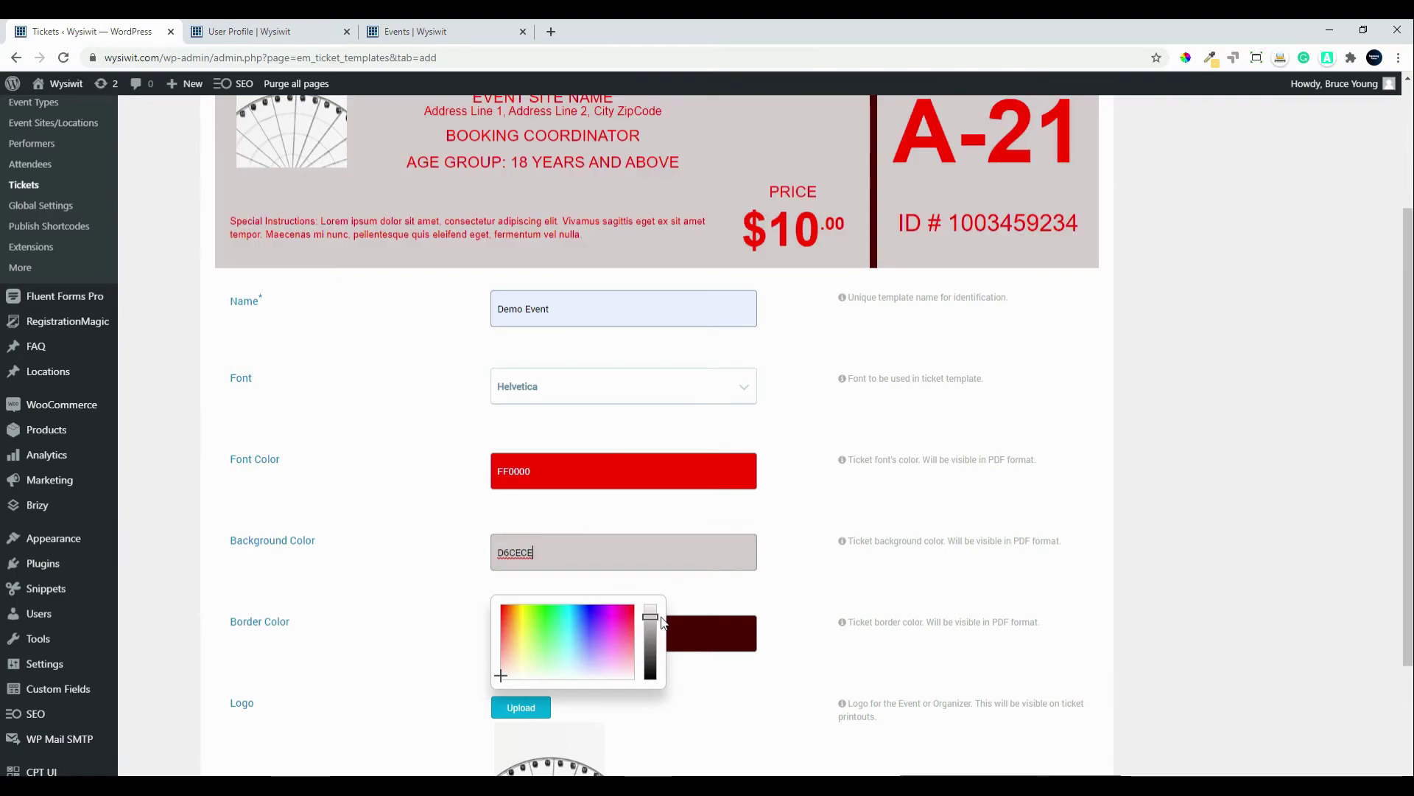
drag(660, 621, 661, 612)
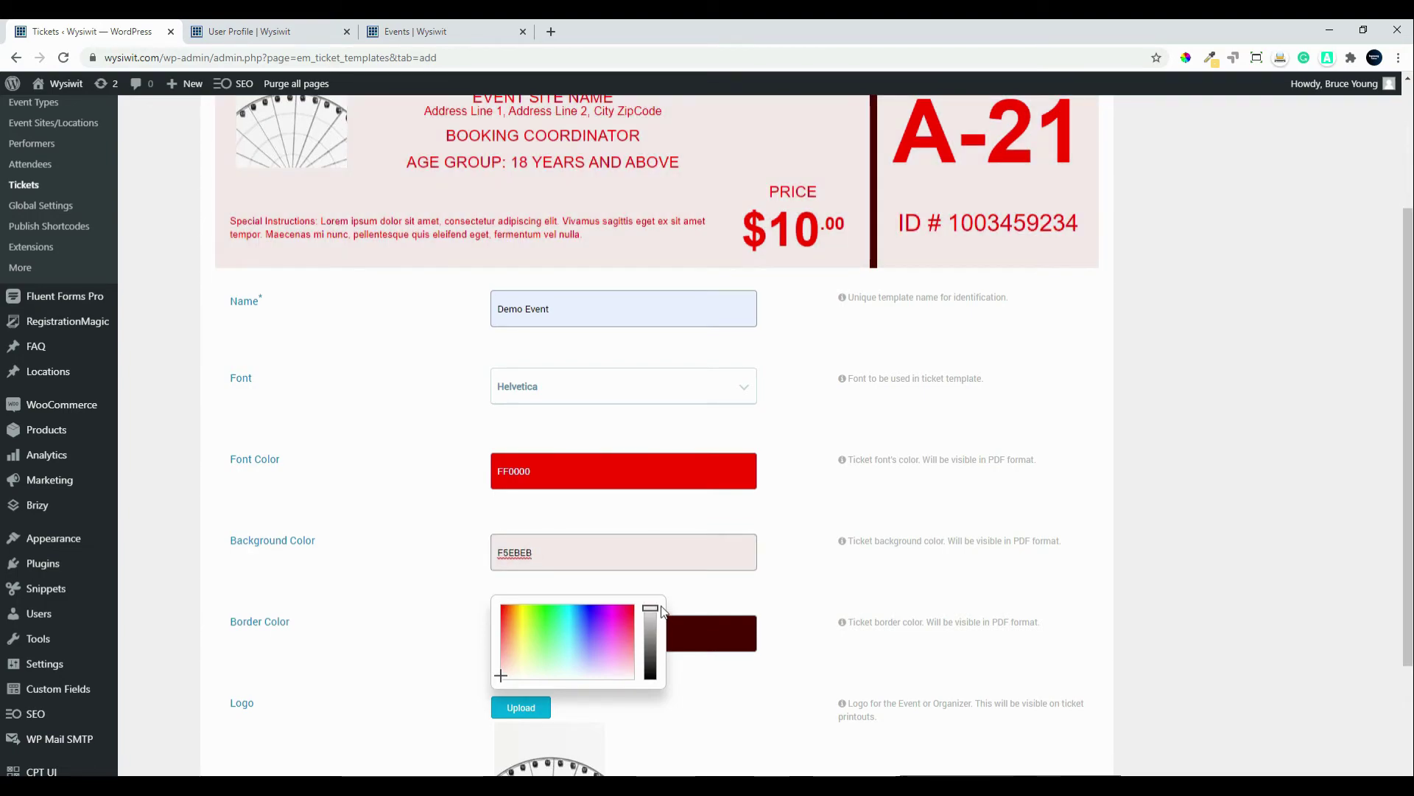
Review the finished ticket design and save the ticket template.
scroll(1245, 563, up, 3)
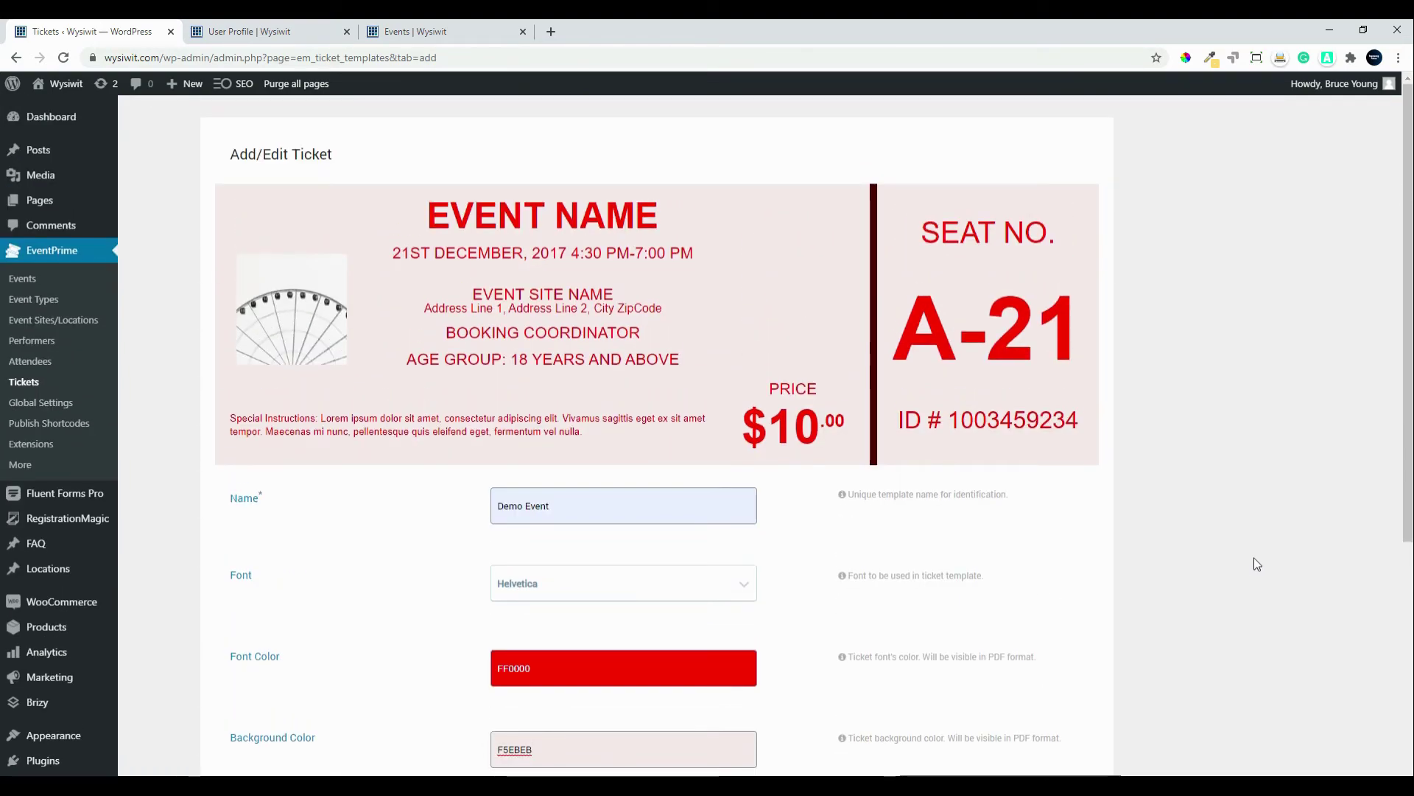
scroll(1256, 560, down, 5)
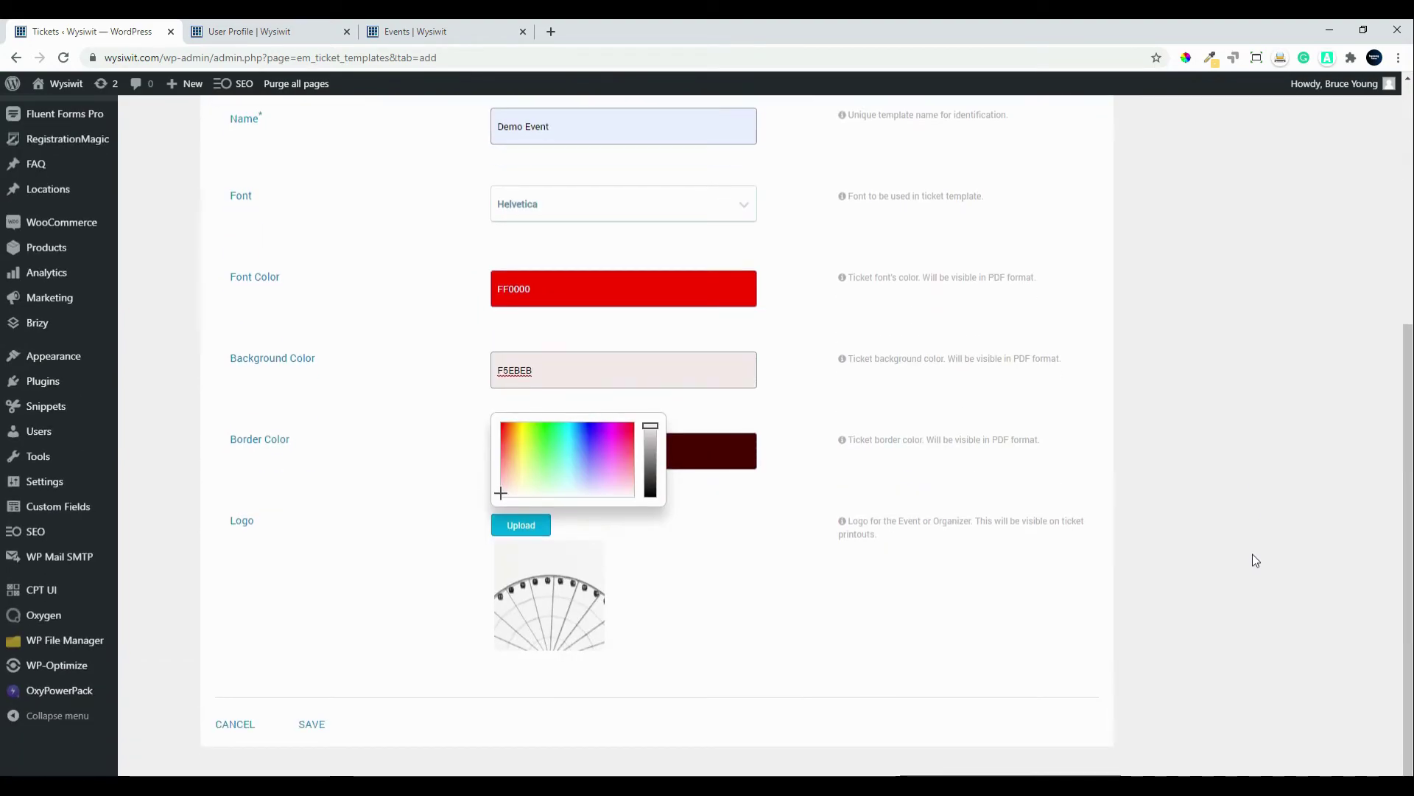
click(312, 723)
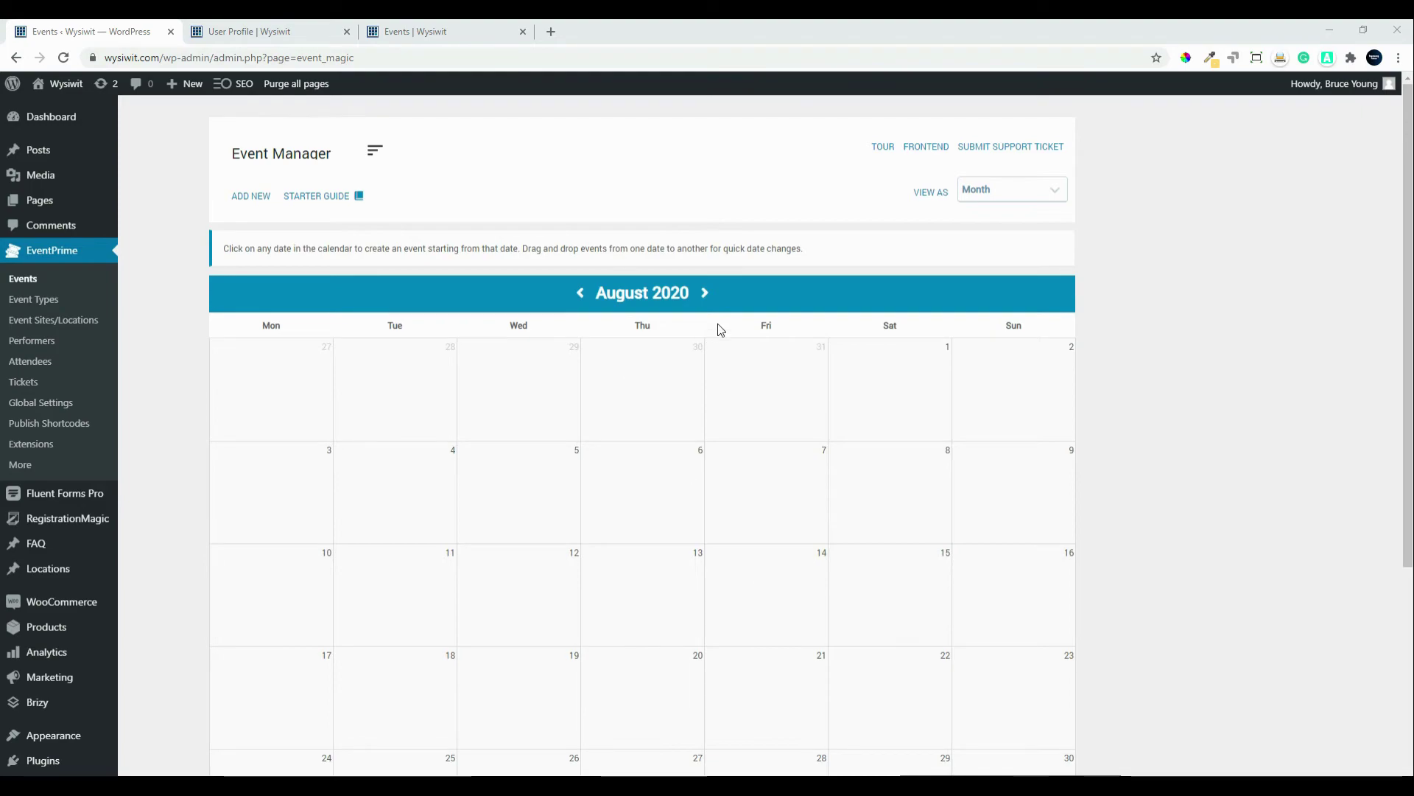
Open the ticket settings of the Demo Event on 3 September 2020 and select Demo Event as its ticket template.
click(700, 296)
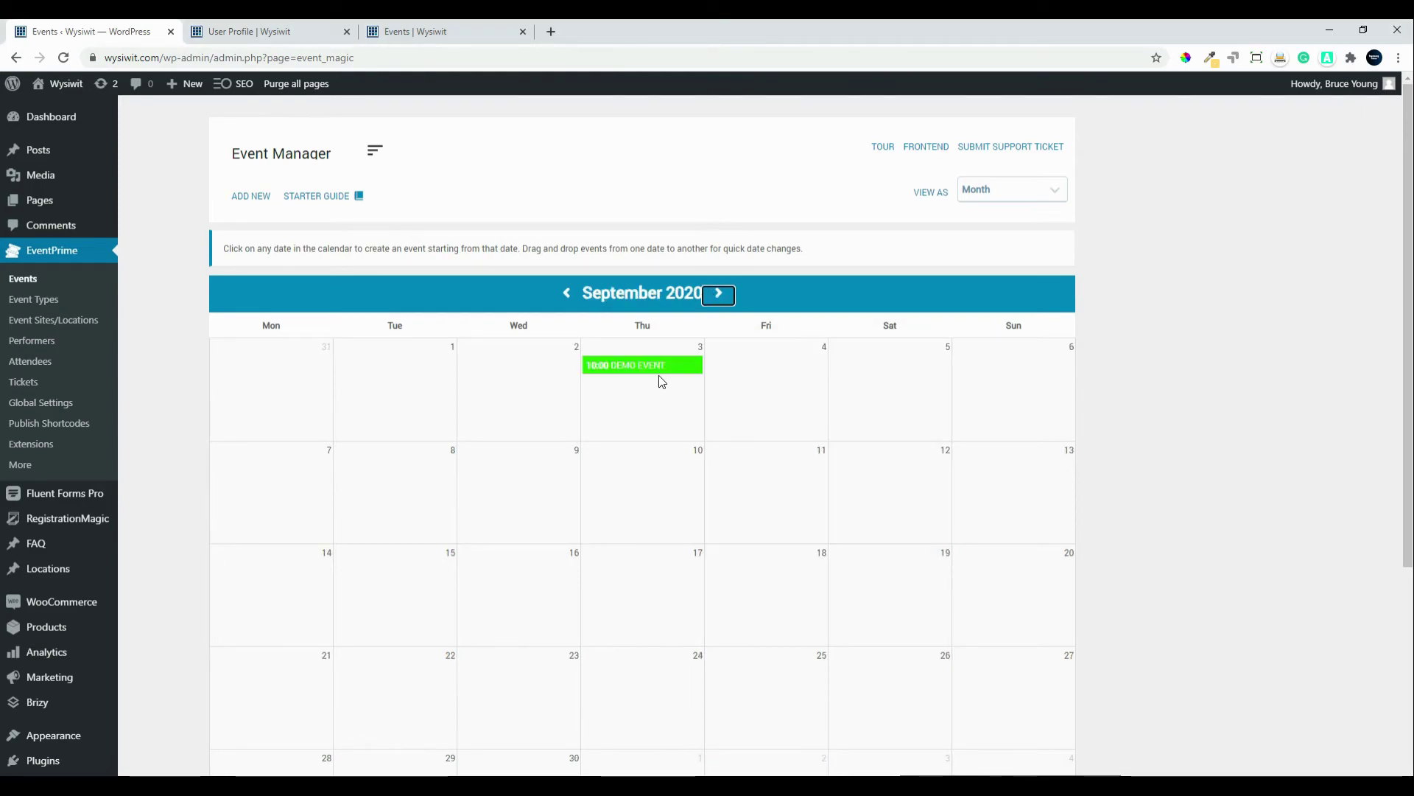
mouse_move(659, 367)
click(700, 590)
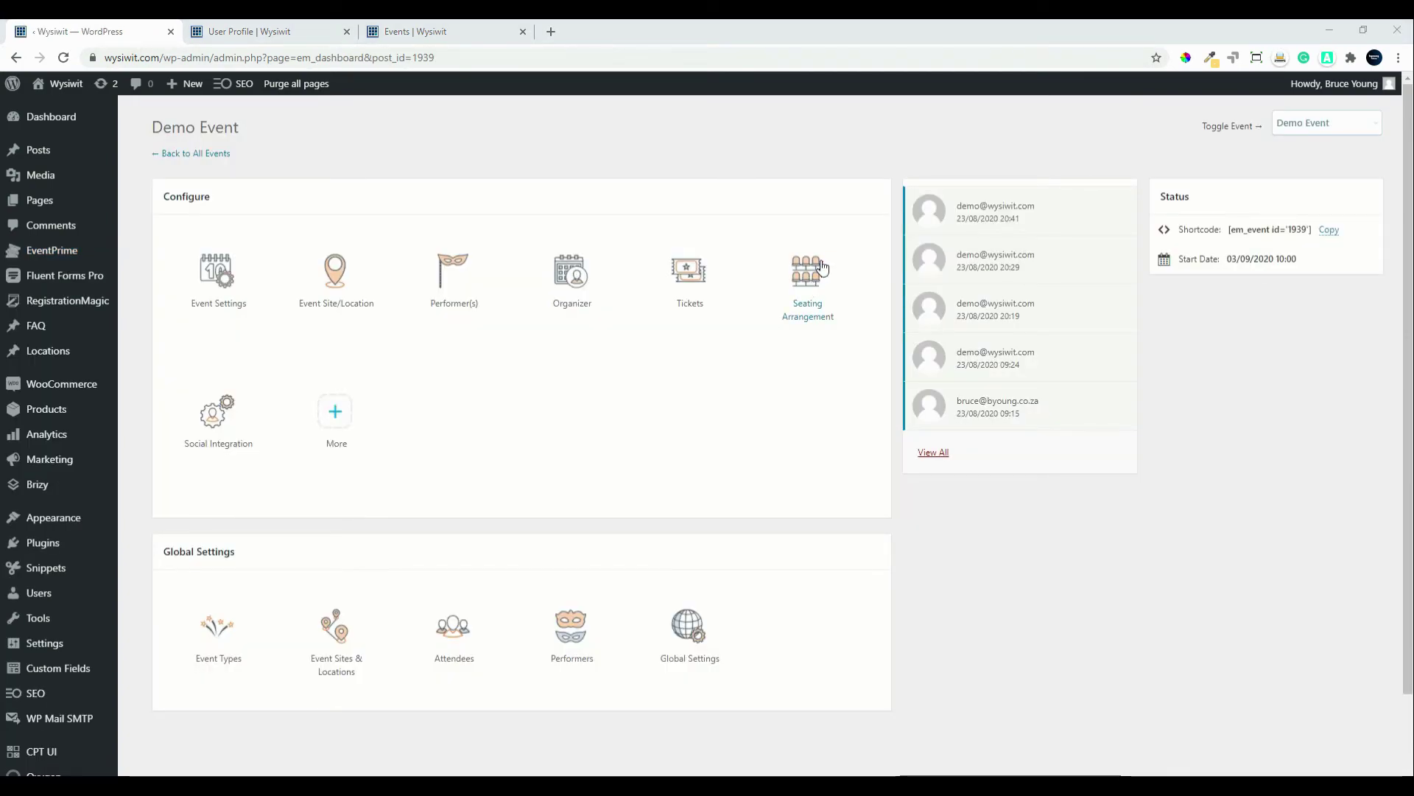
click(696, 277)
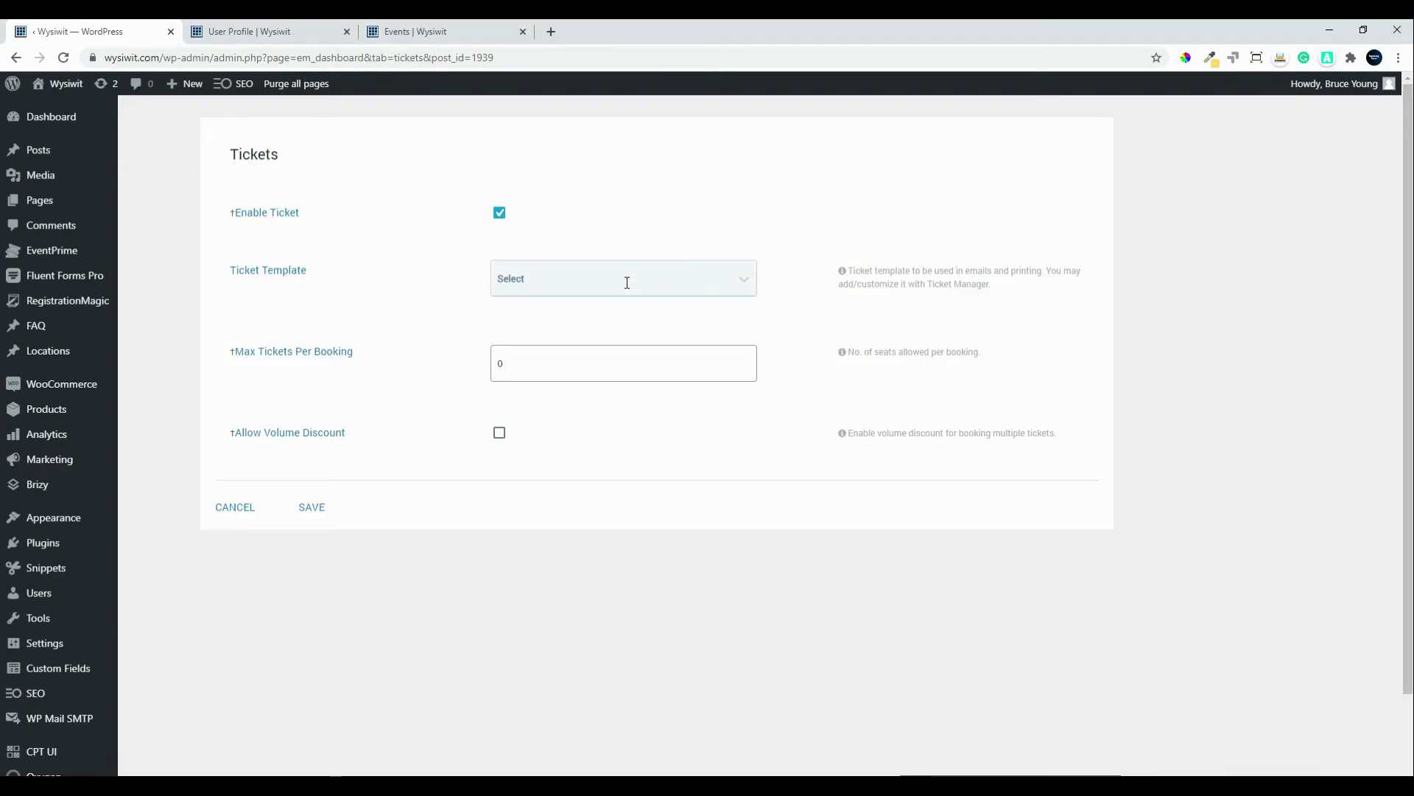
click(624, 280)
click(580, 316)
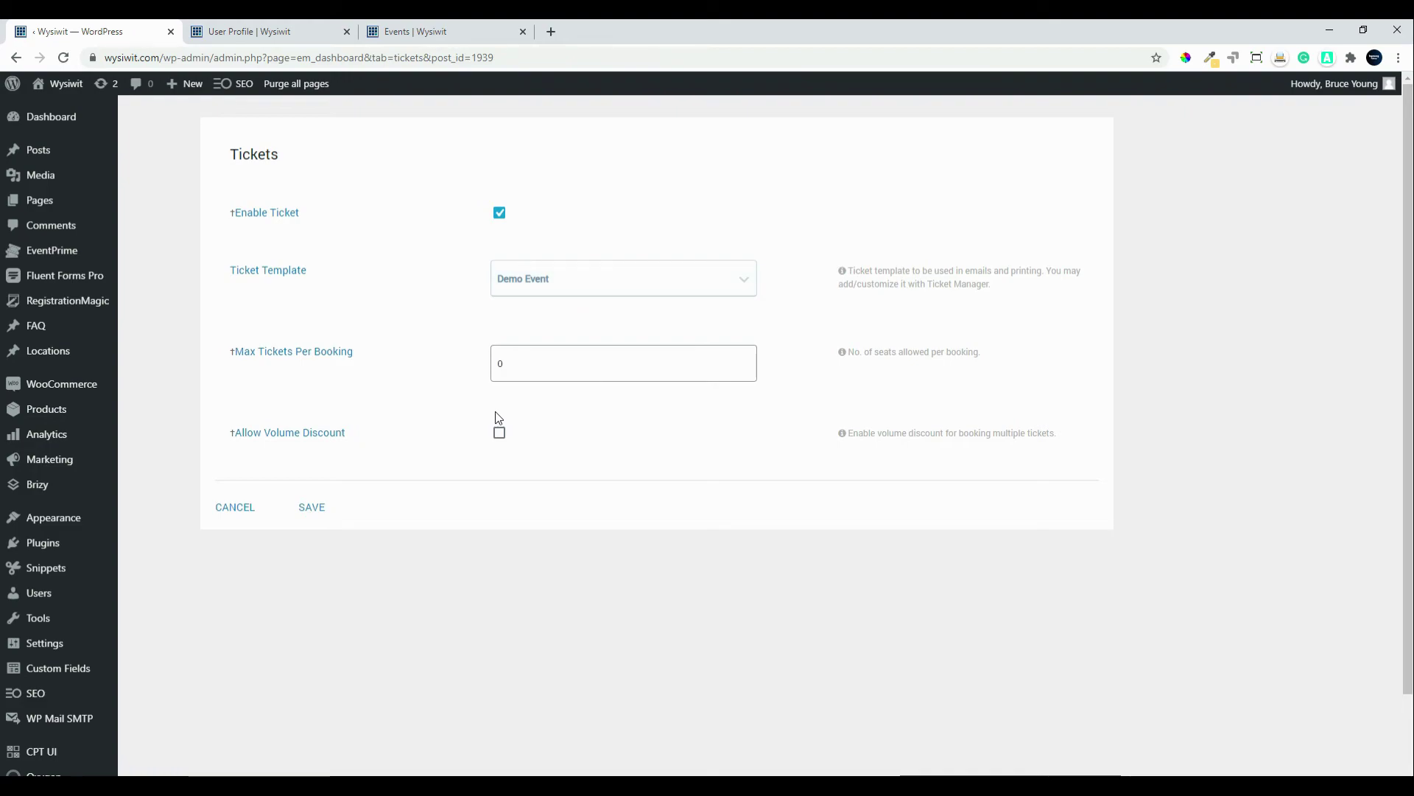
Save the Demo Event's ticket settings and switch to the demo account in Opera to open its user profile.
click(308, 508)
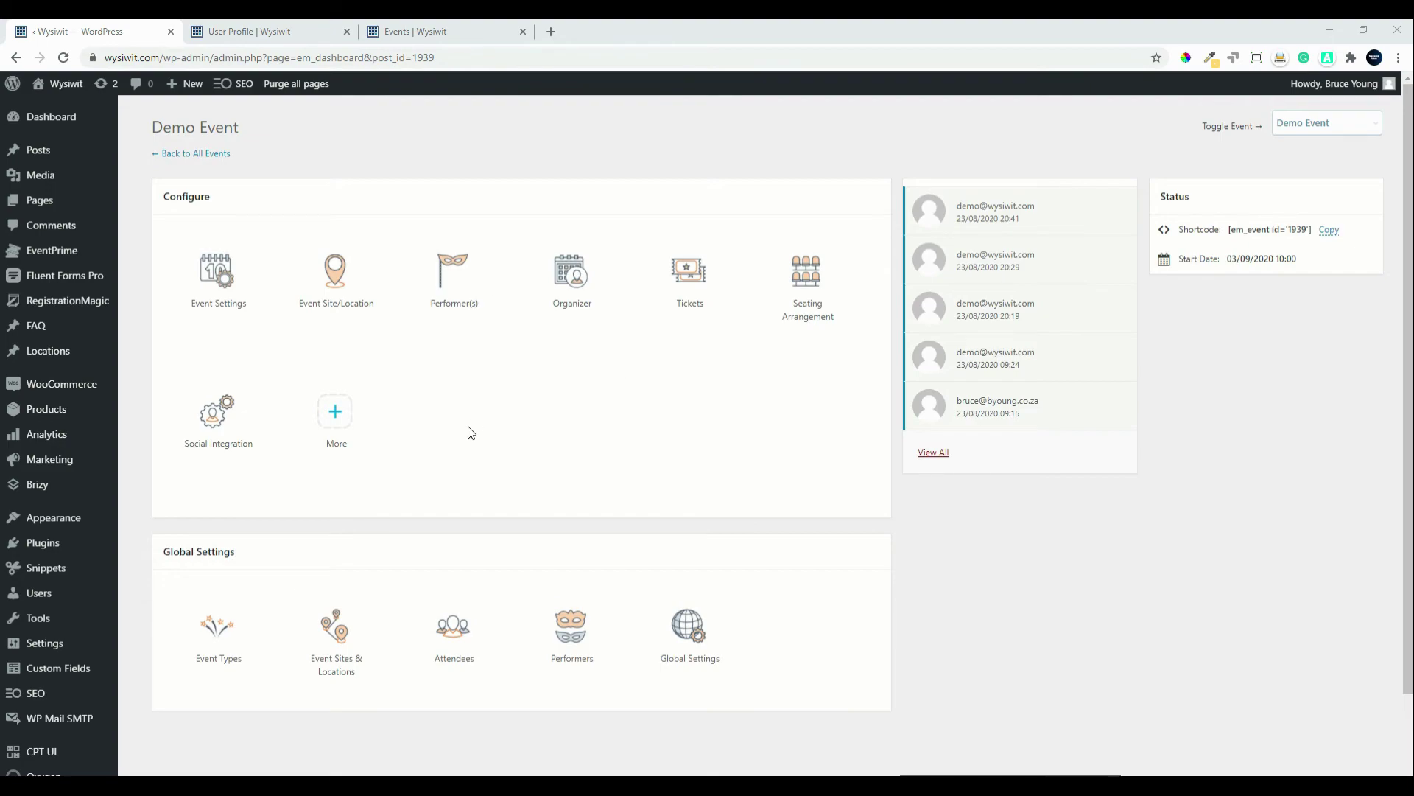
key(alt+Tab)
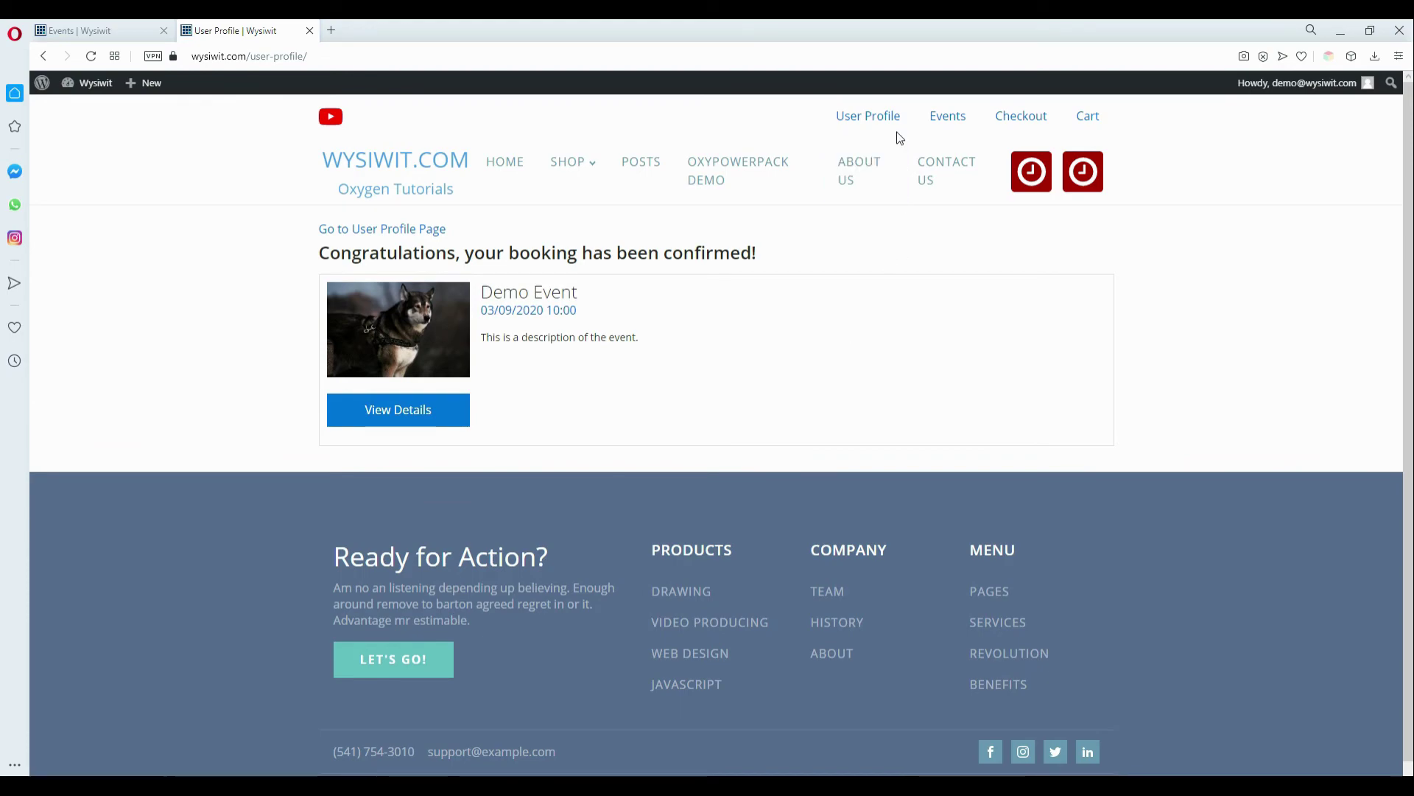
click(869, 117)
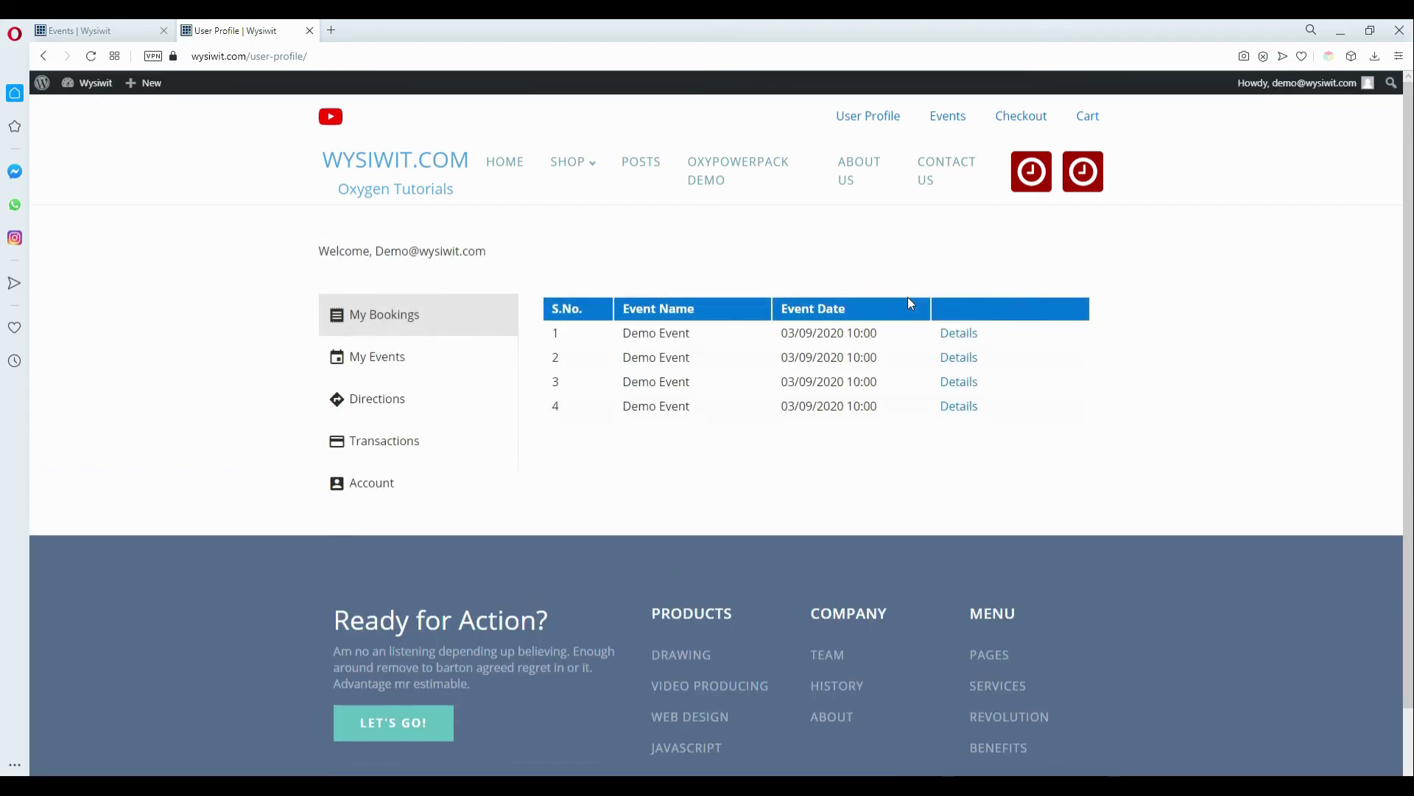
Review the My Events, My Bookings and Transactions sections of the demo account's profile.
click(380, 359)
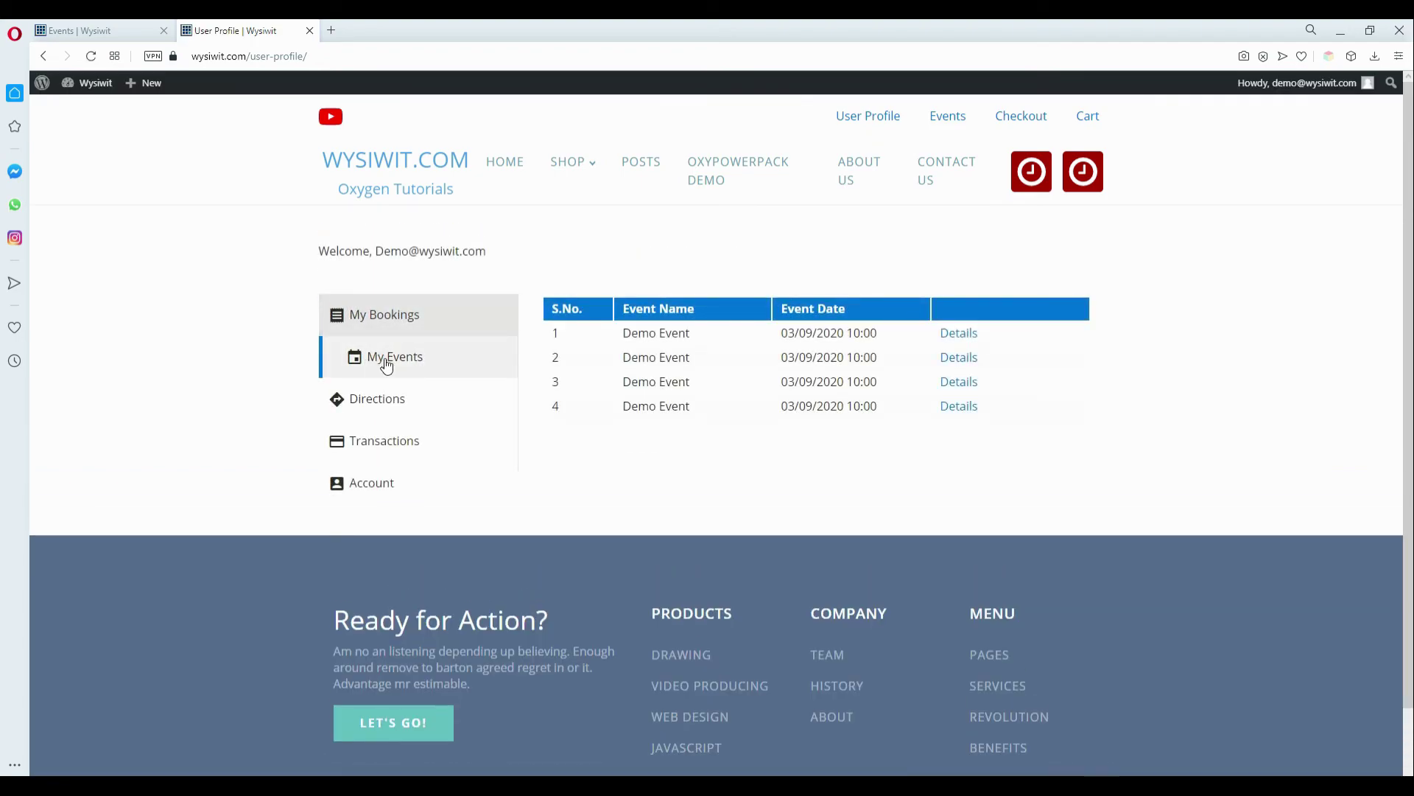
click(392, 324)
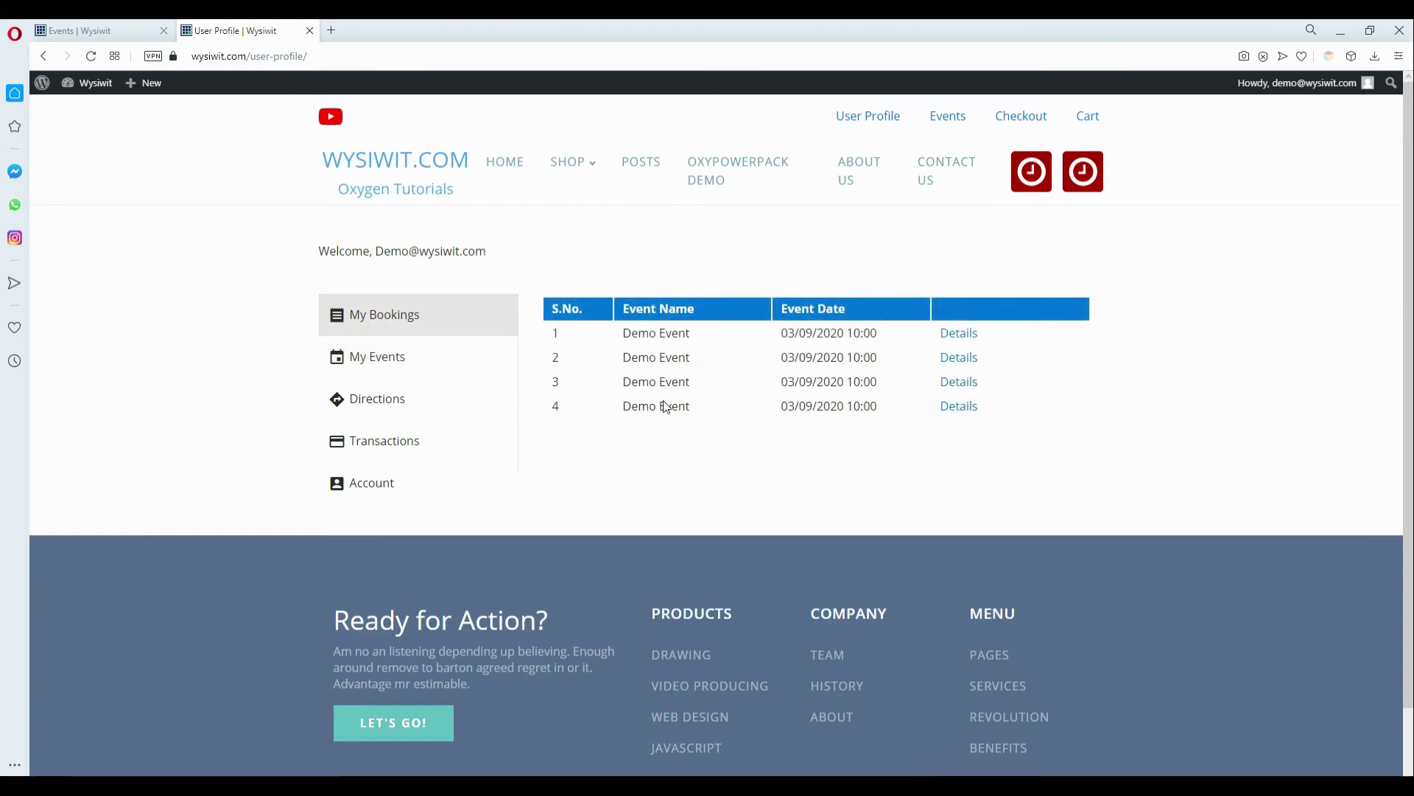
click(404, 358)
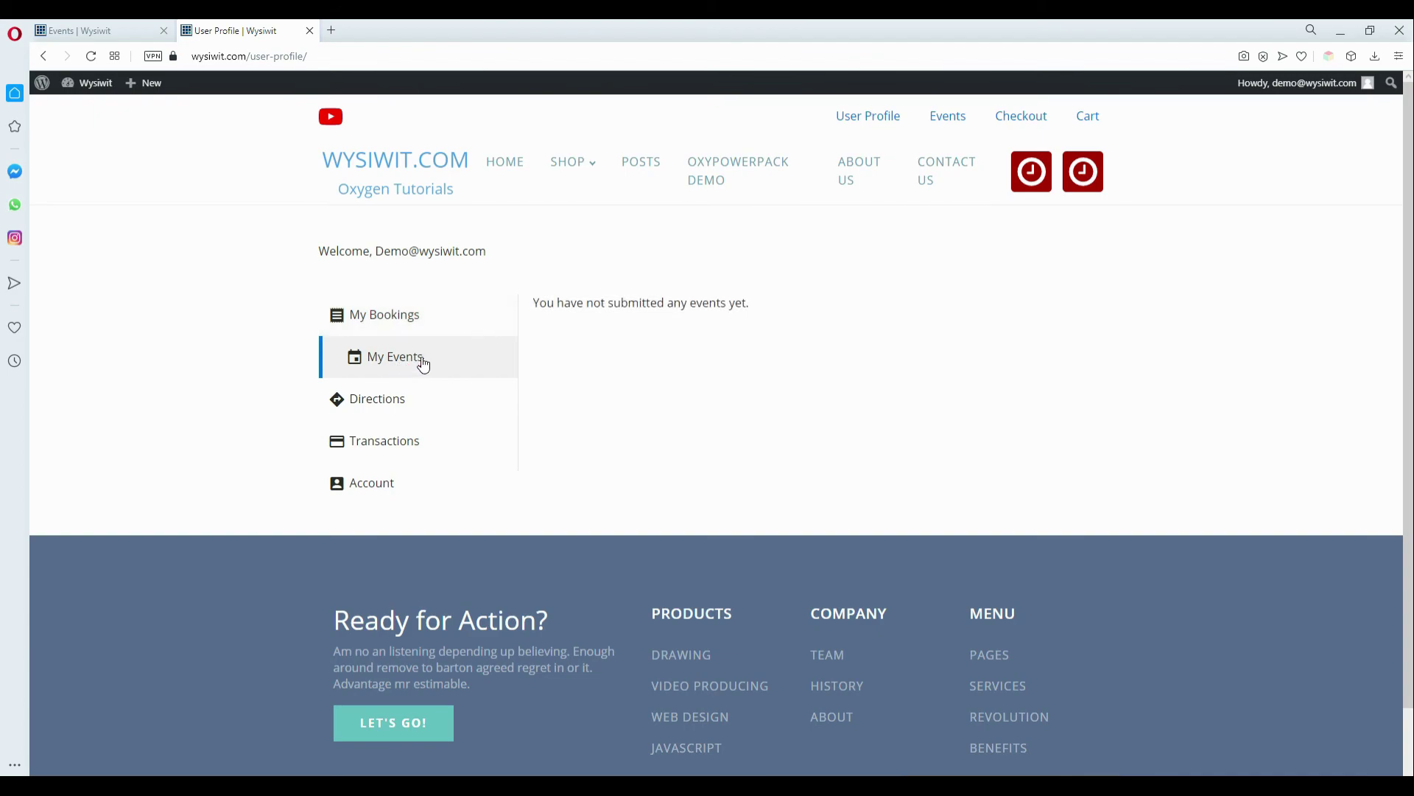
click(398, 324)
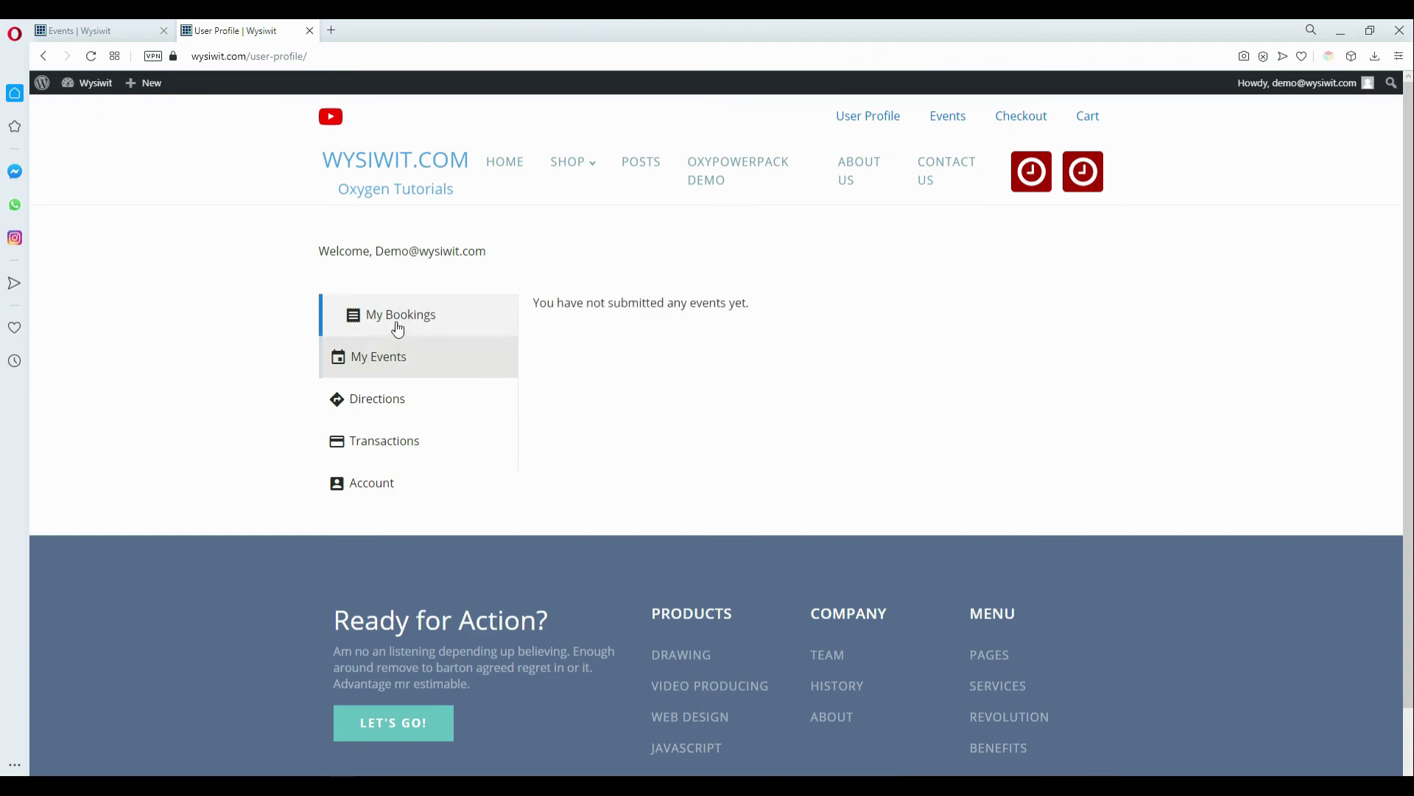
click(395, 440)
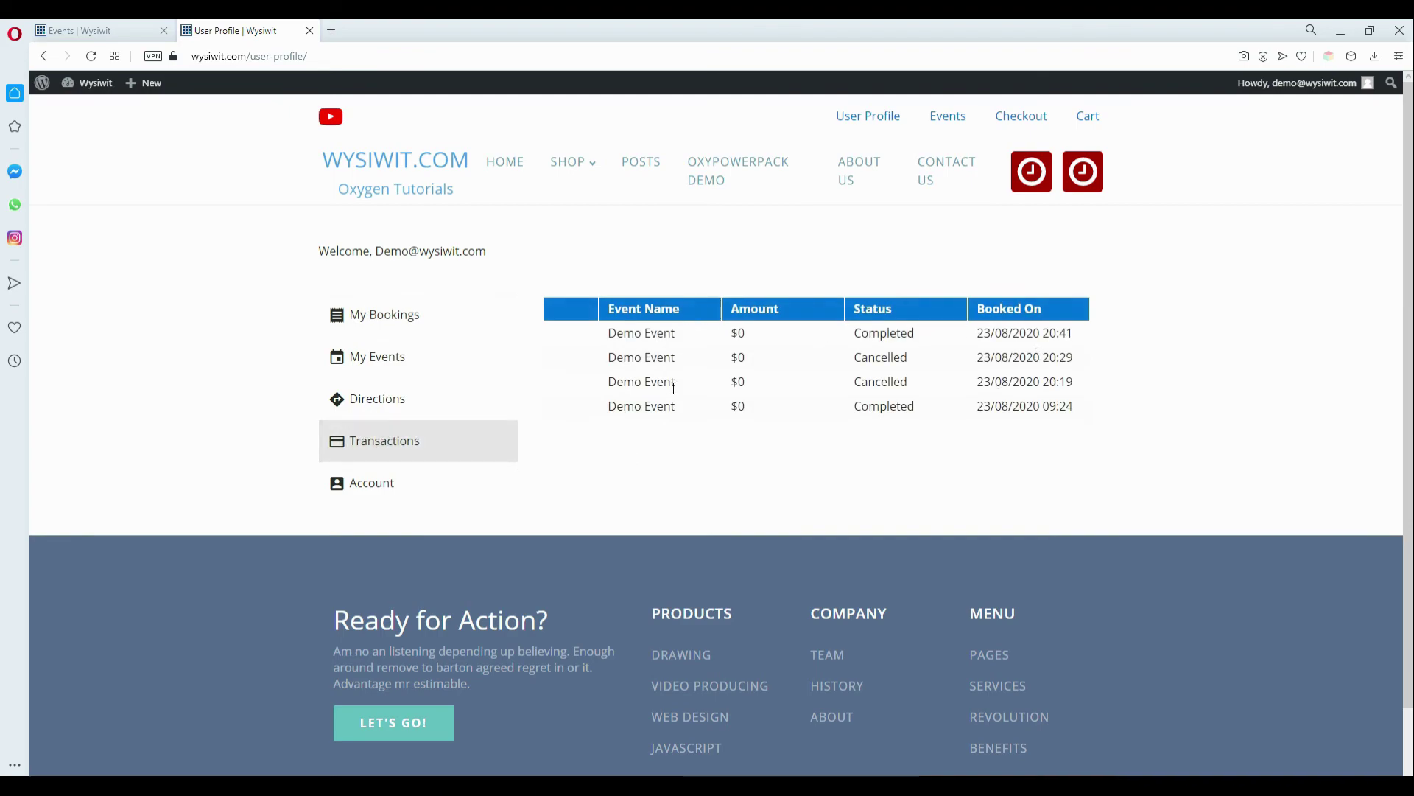
click(902, 122)
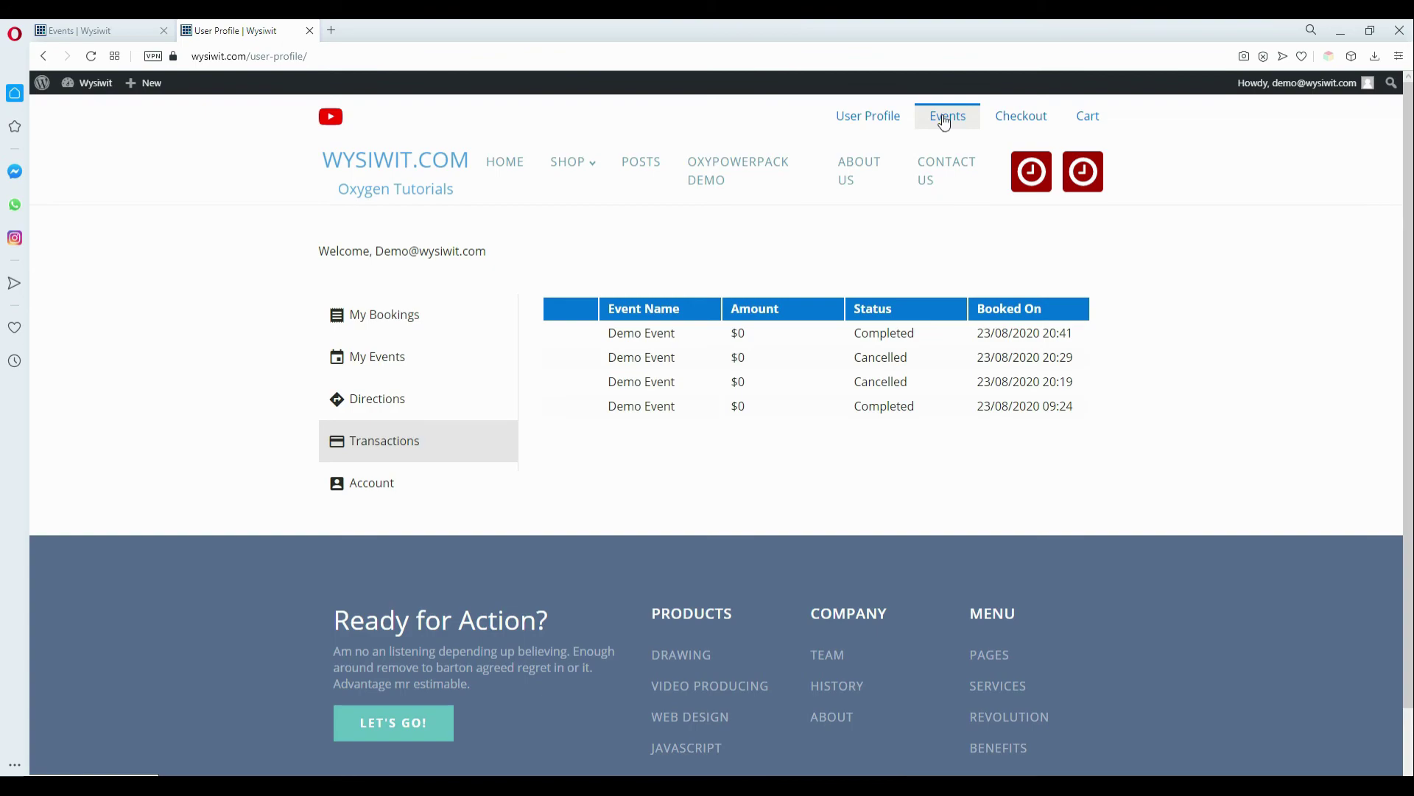
Find the Demo Event on 3 September 2020 in the front-end events calendar and start a booking for it.
click(945, 122)
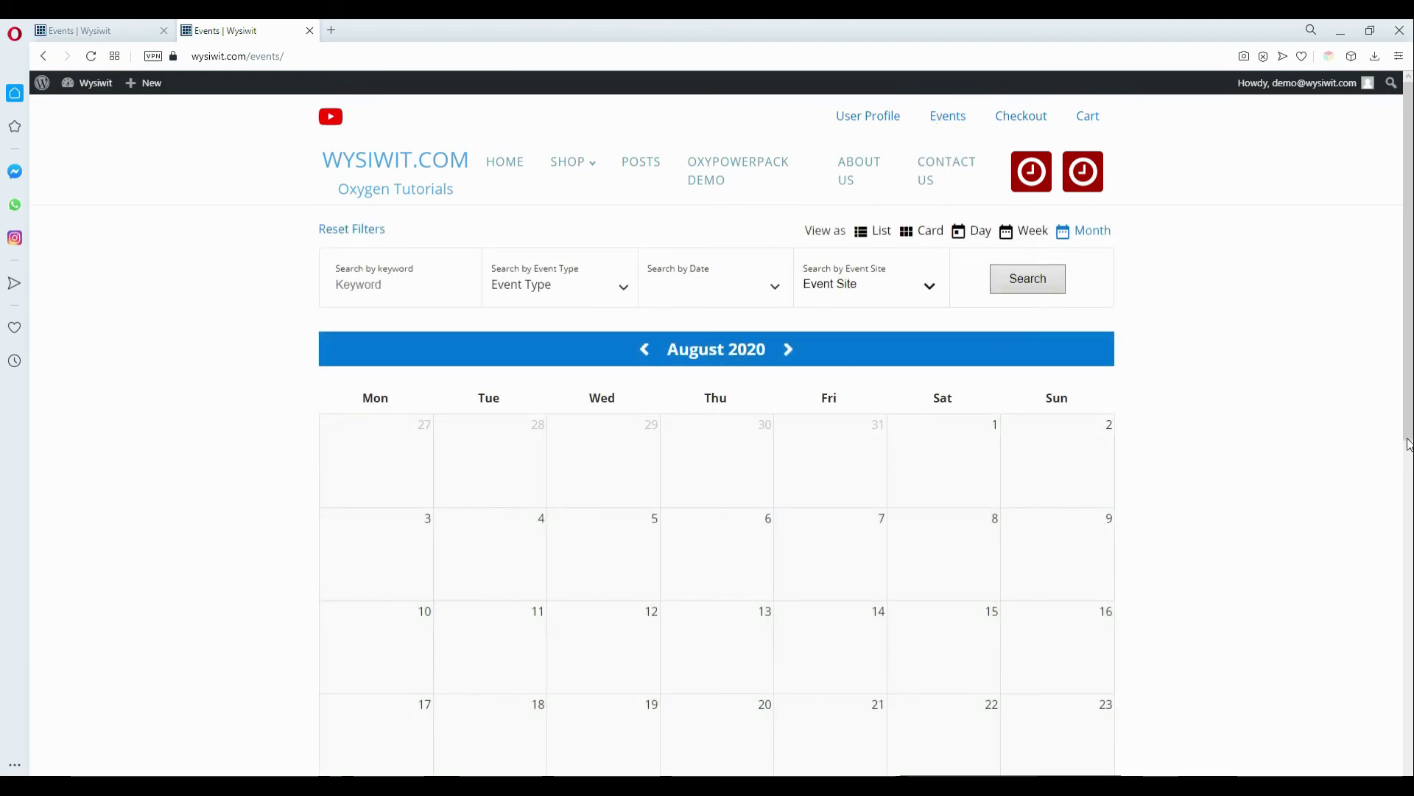
drag(1408, 444, 1403, 632)
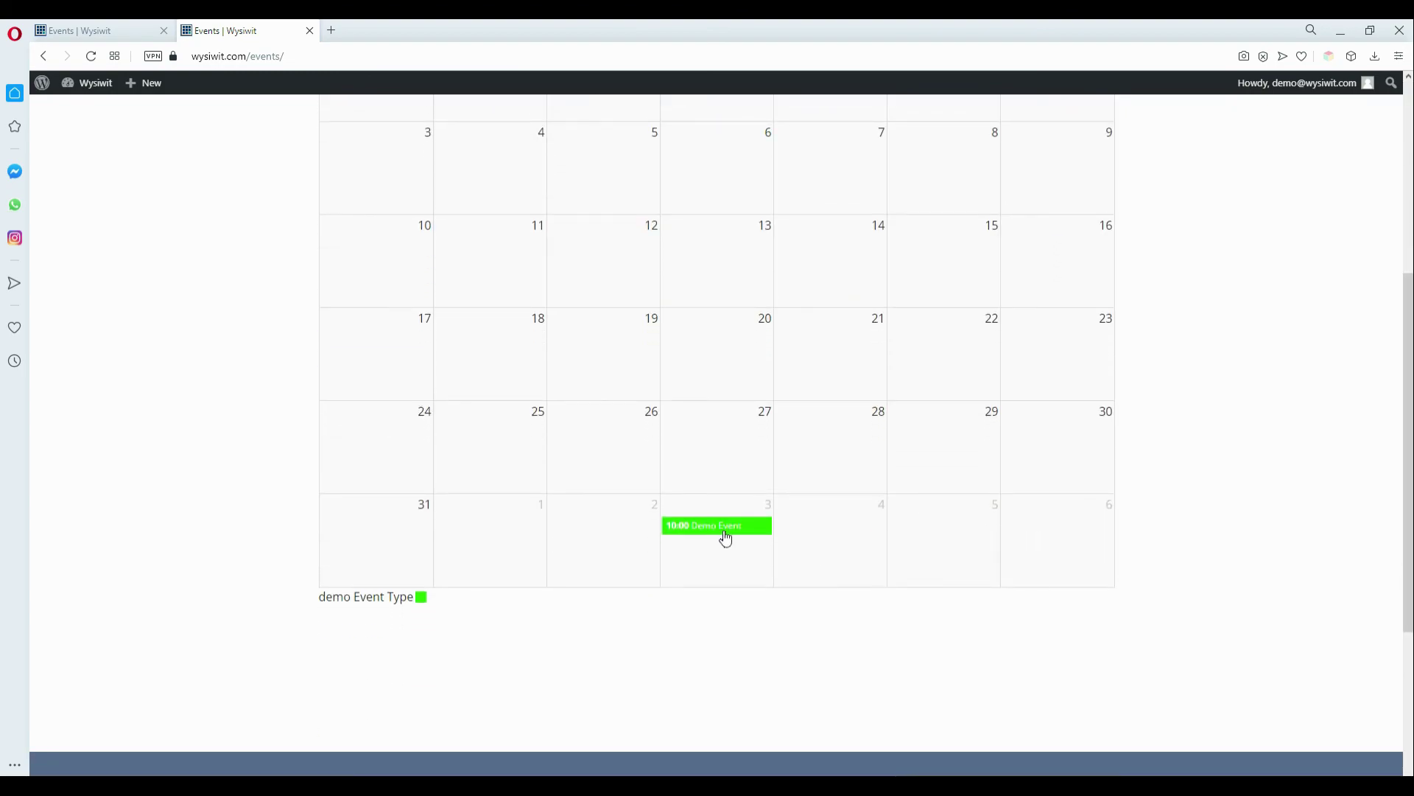
mouse_move(687, 526)
scroll(686, 526, down, 2)
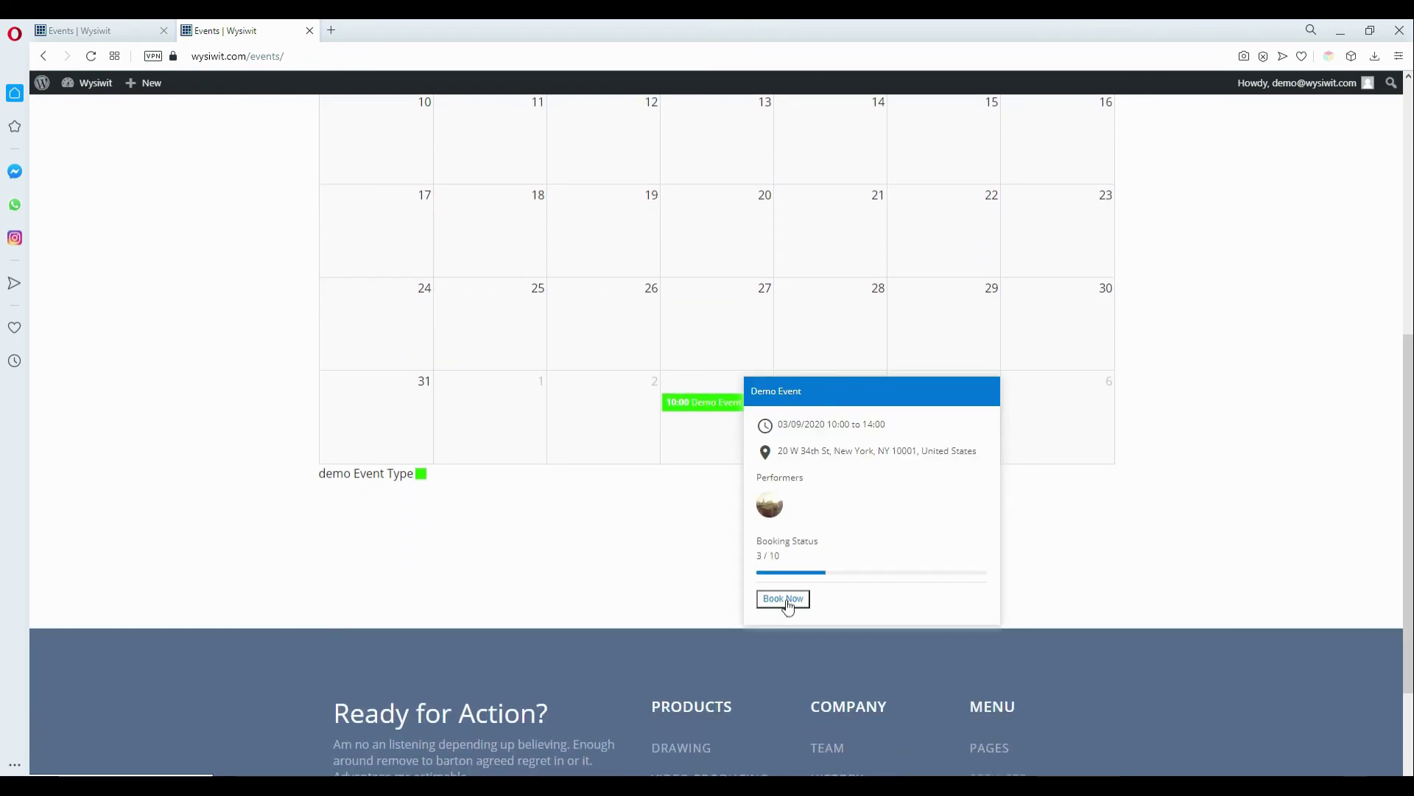
click(786, 600)
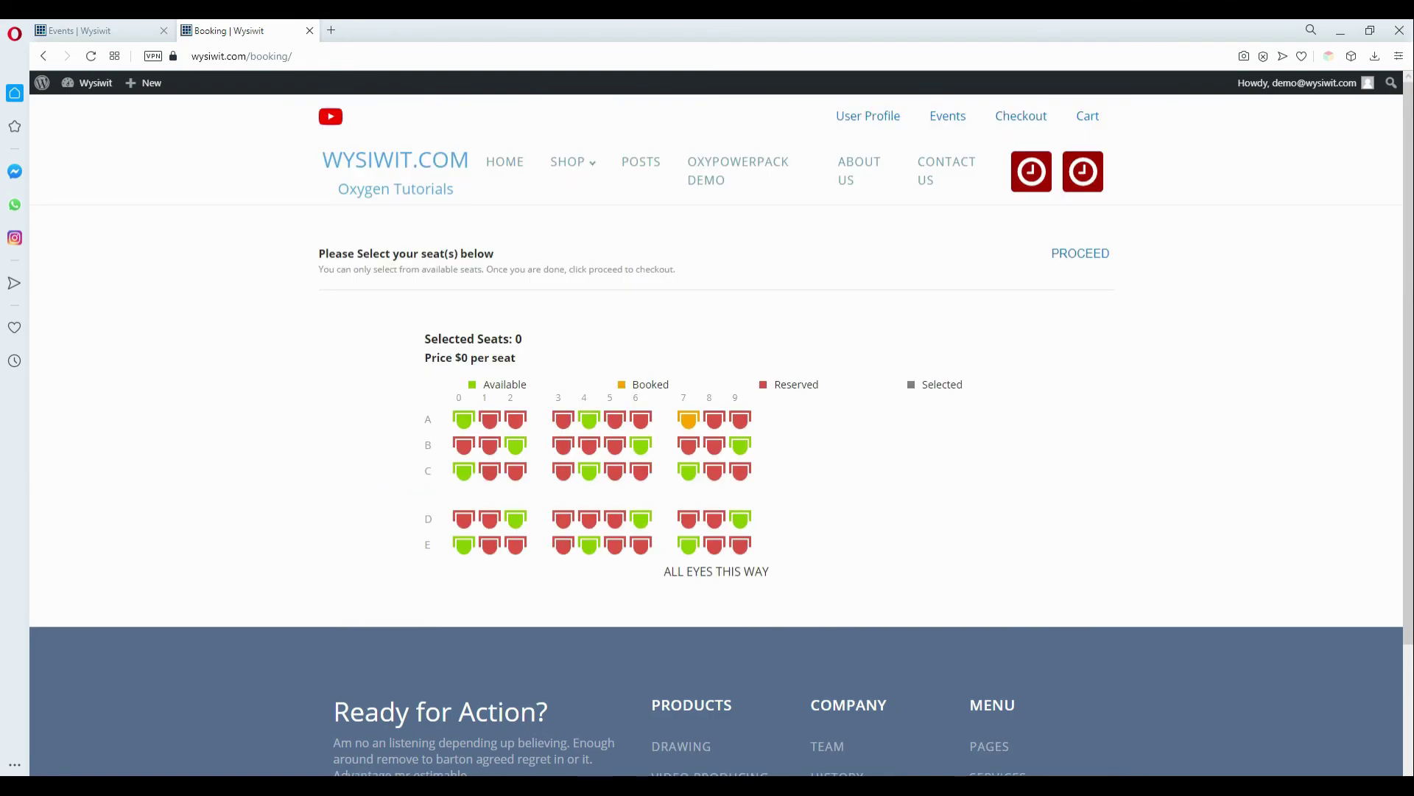
Book seat D-6, enter the attendee's name and proceed through the booking summary to complete the booking.
click(640, 520)
click(451, 711)
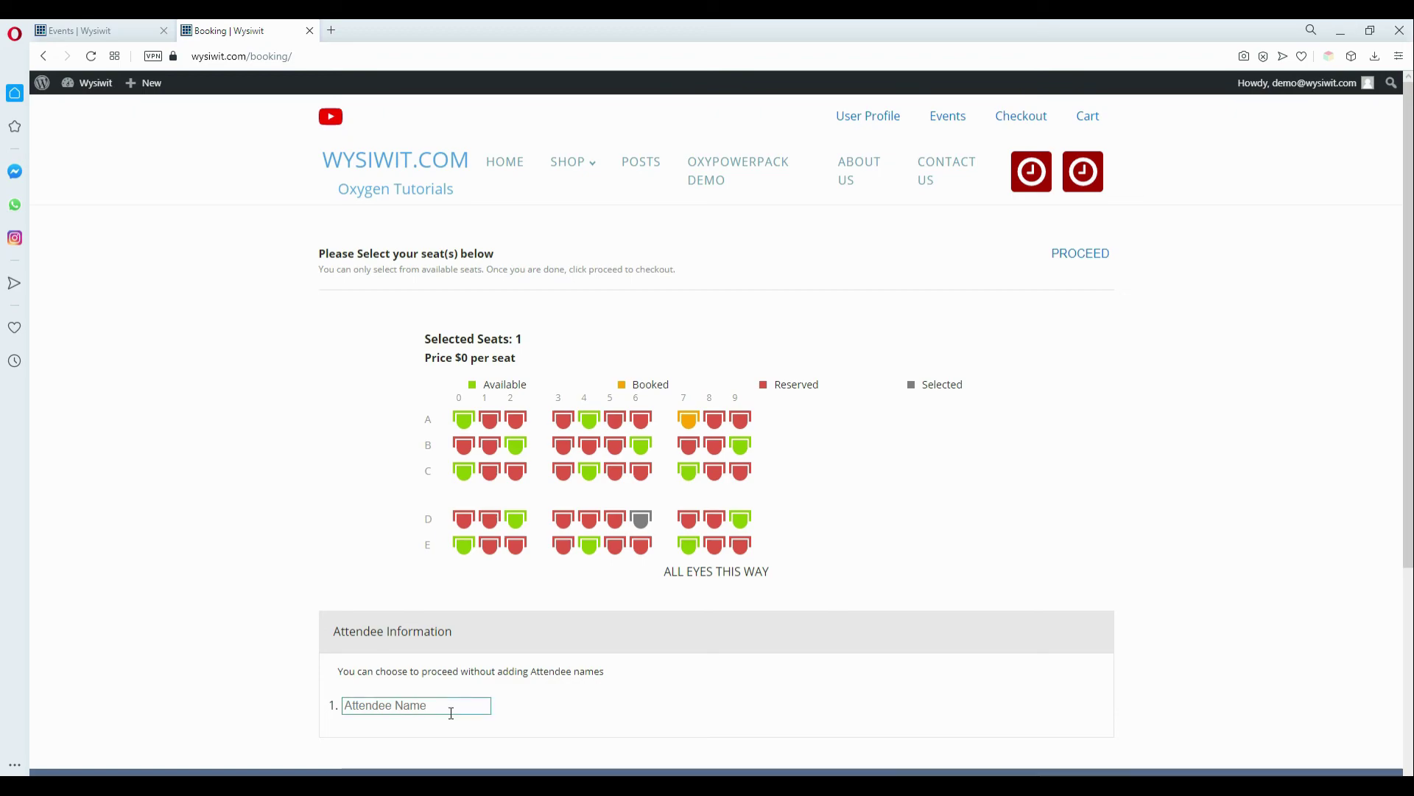
click(450, 711)
text(D)
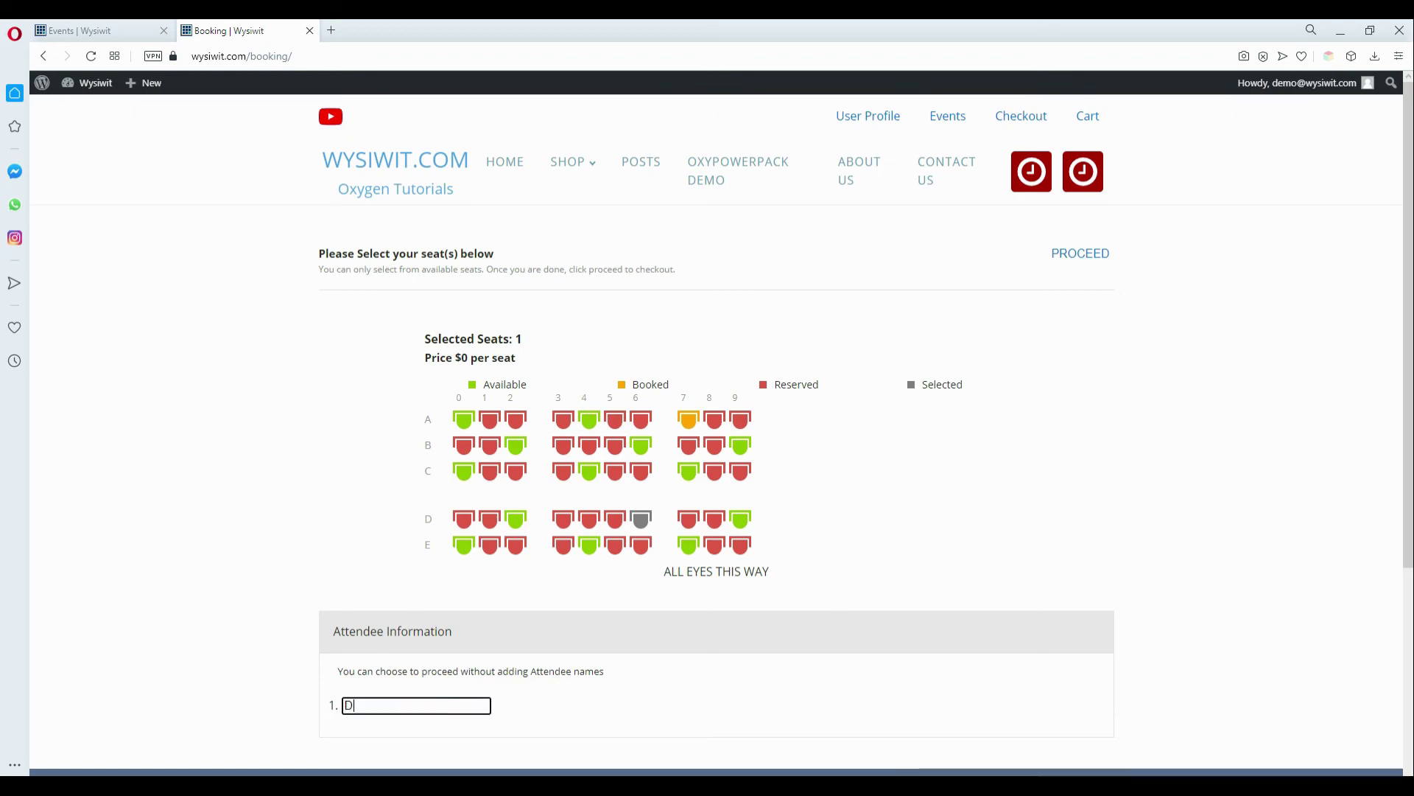
text(emo Three)
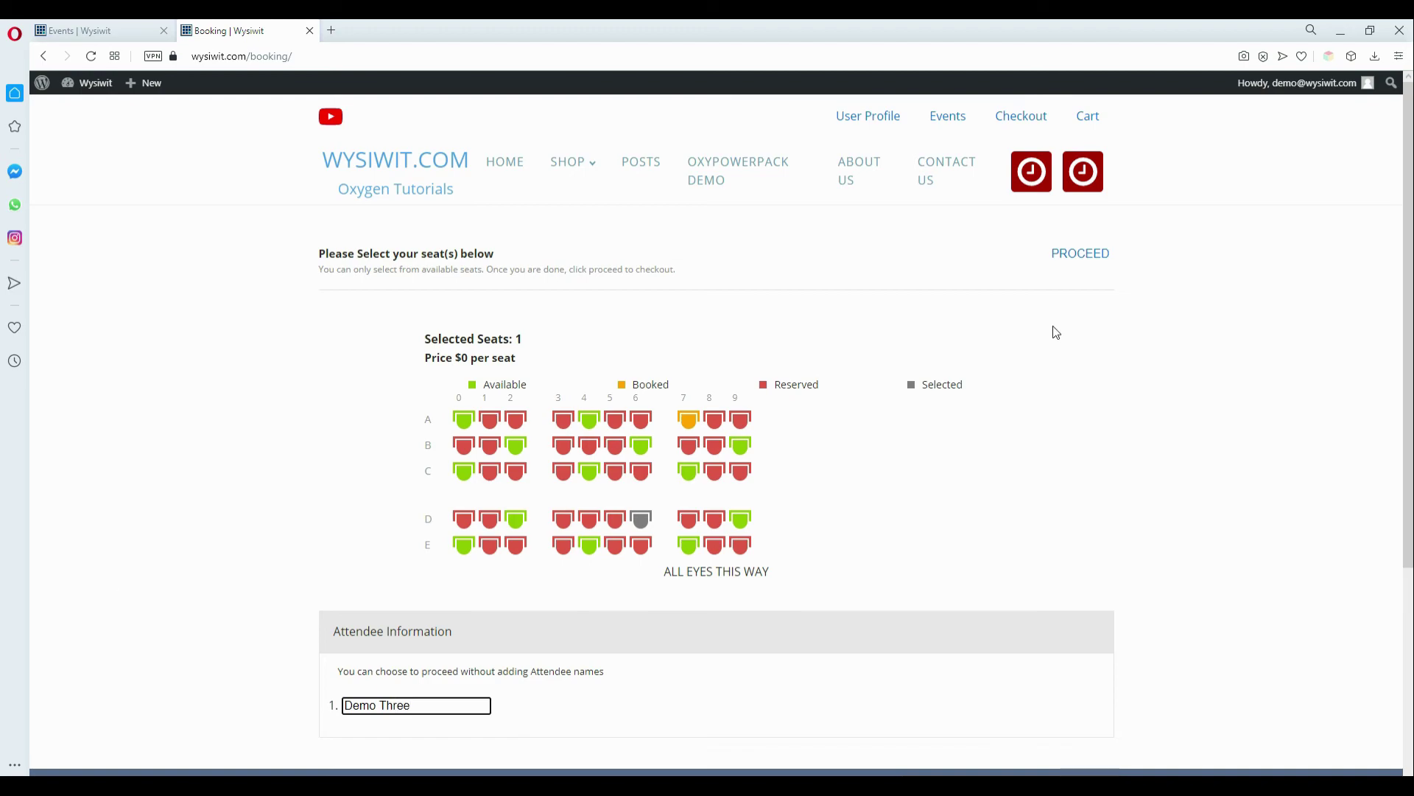
click(1093, 256)
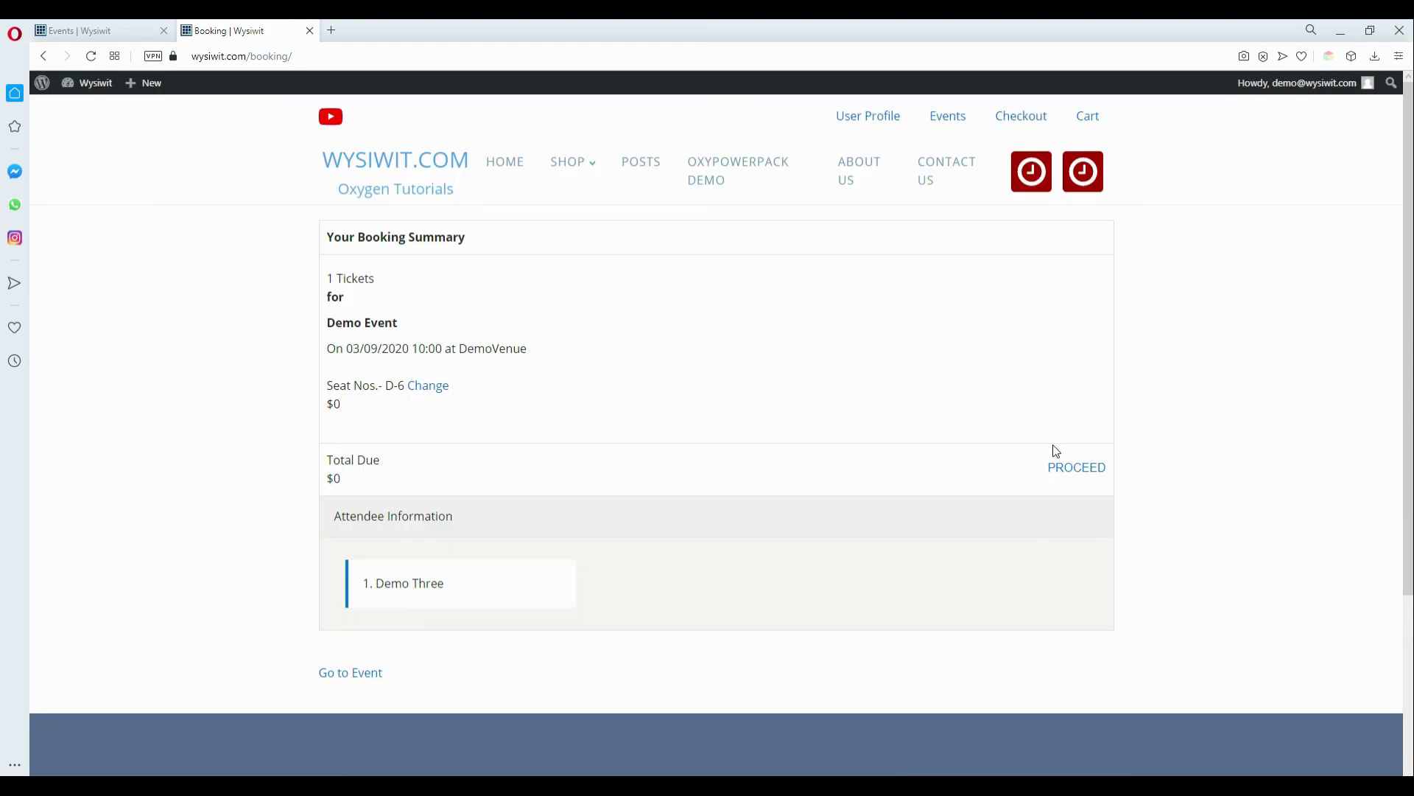
click(1068, 471)
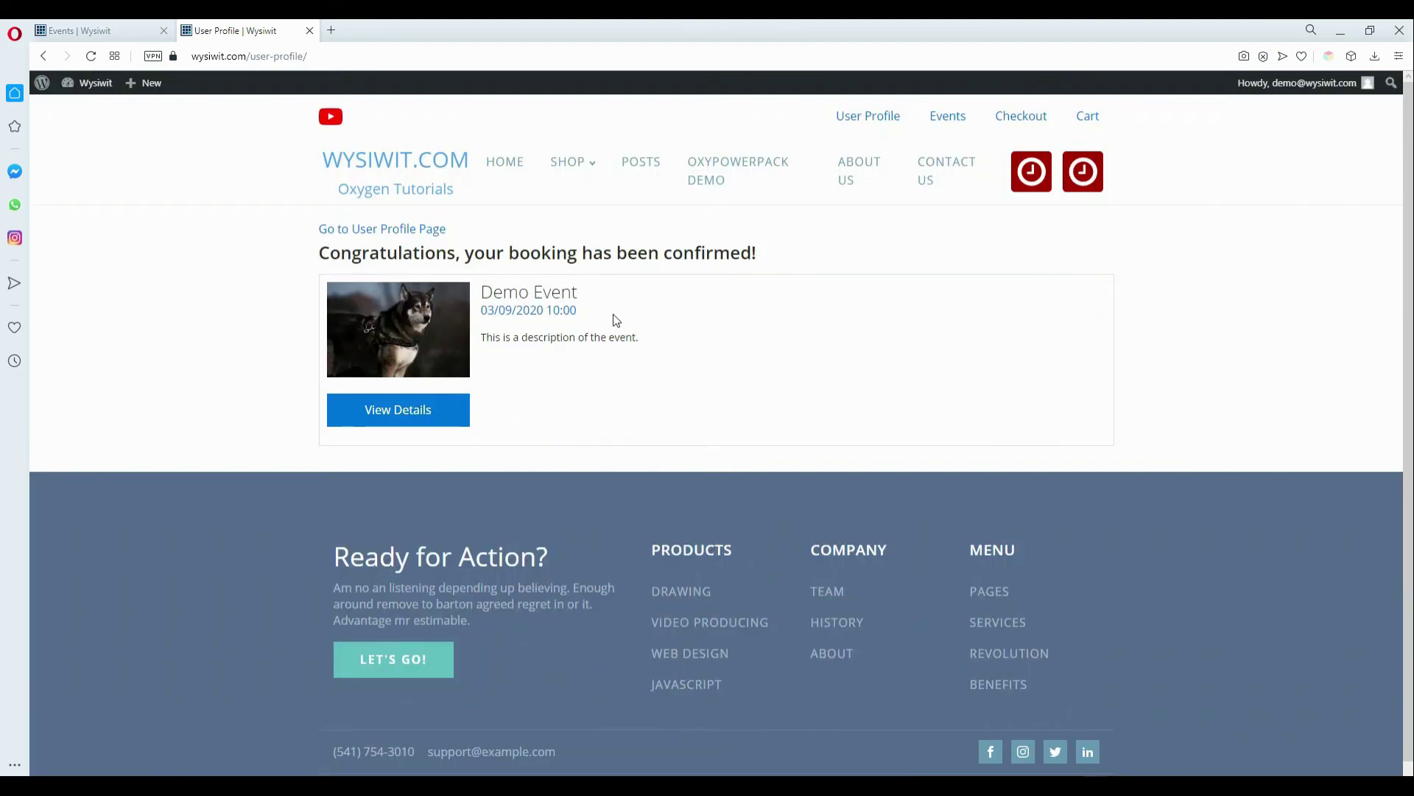
Return to the user profile page and read the booking confirmation e-mail in Gmail, closing it when done.
click(360, 231)
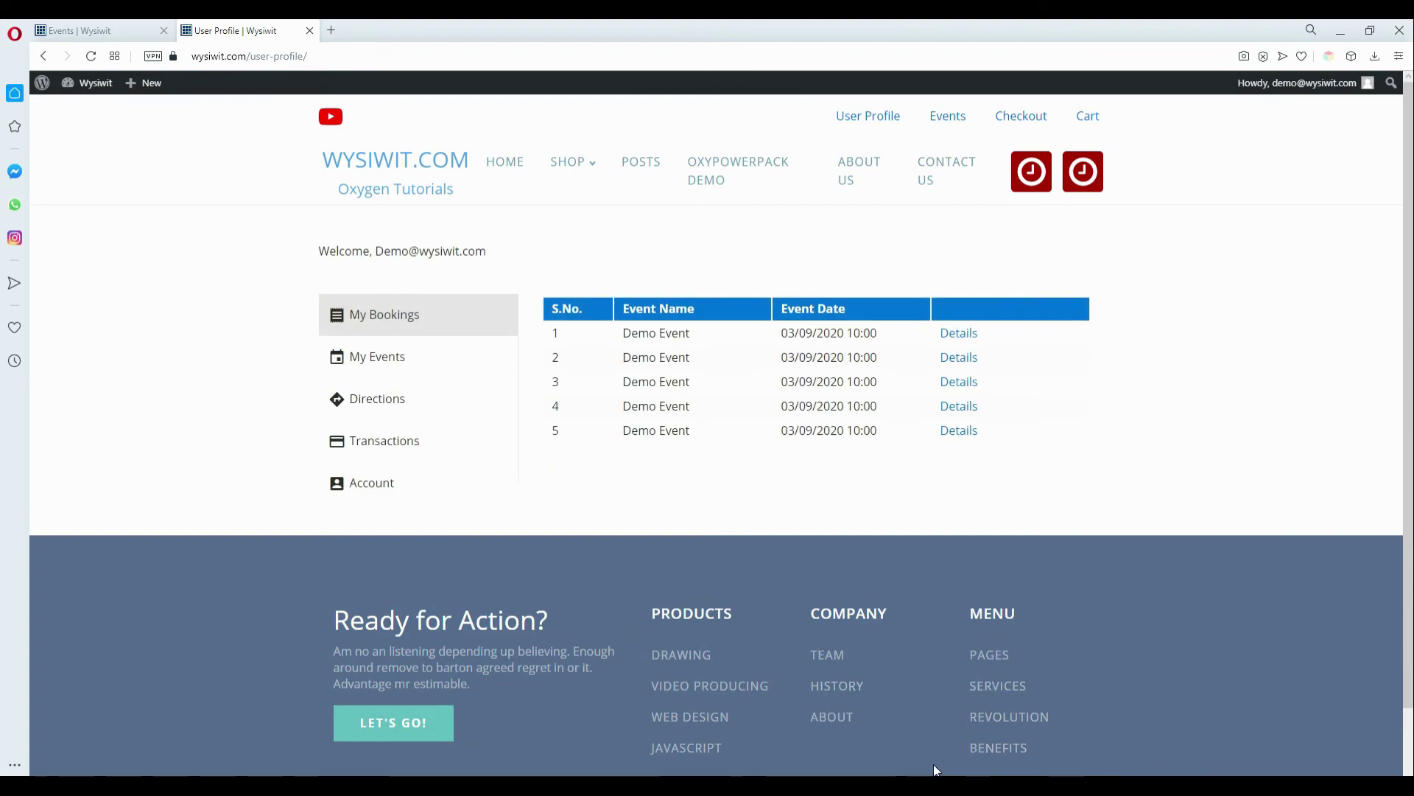
key(alt+Tab)
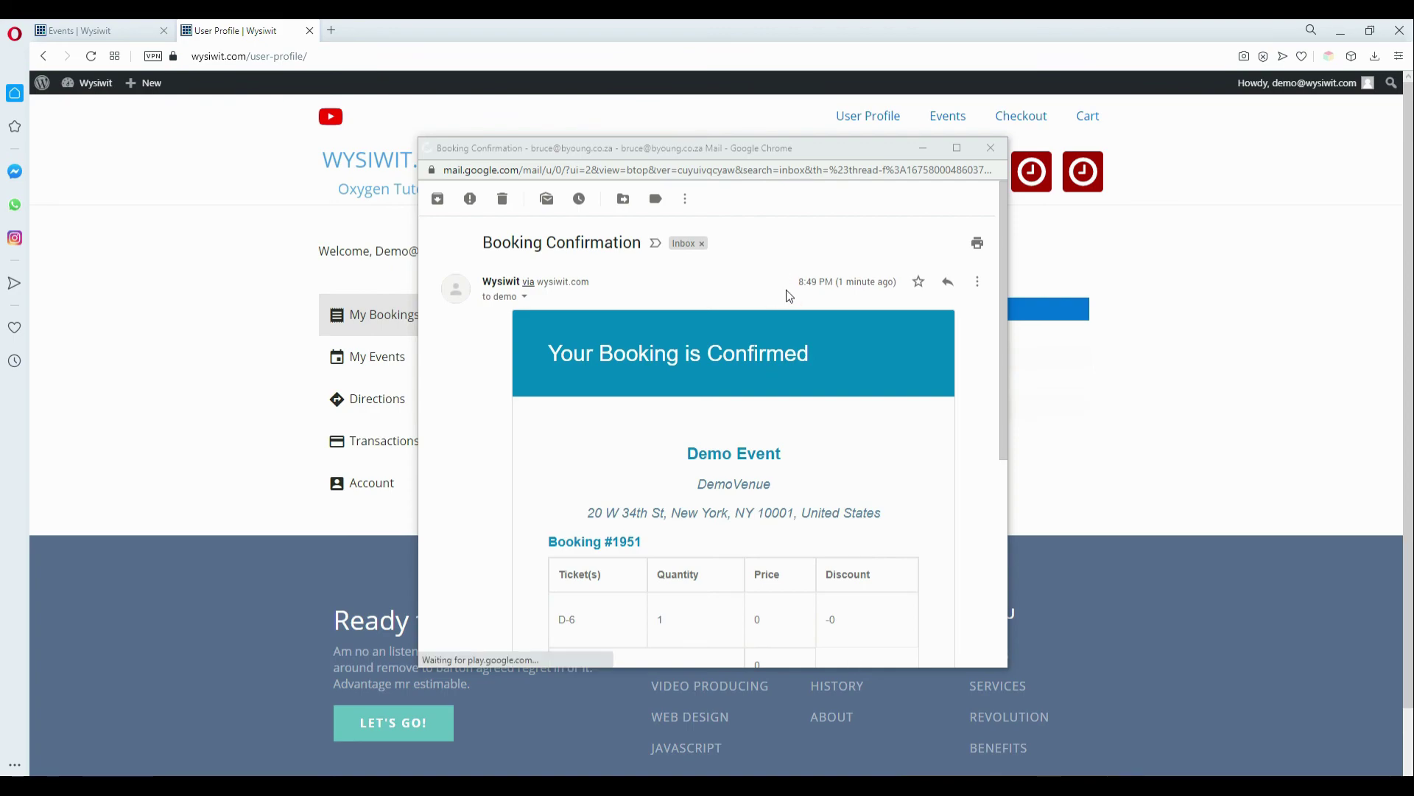
scroll(790, 313, down, 1)
scroll(793, 320, down, 3)
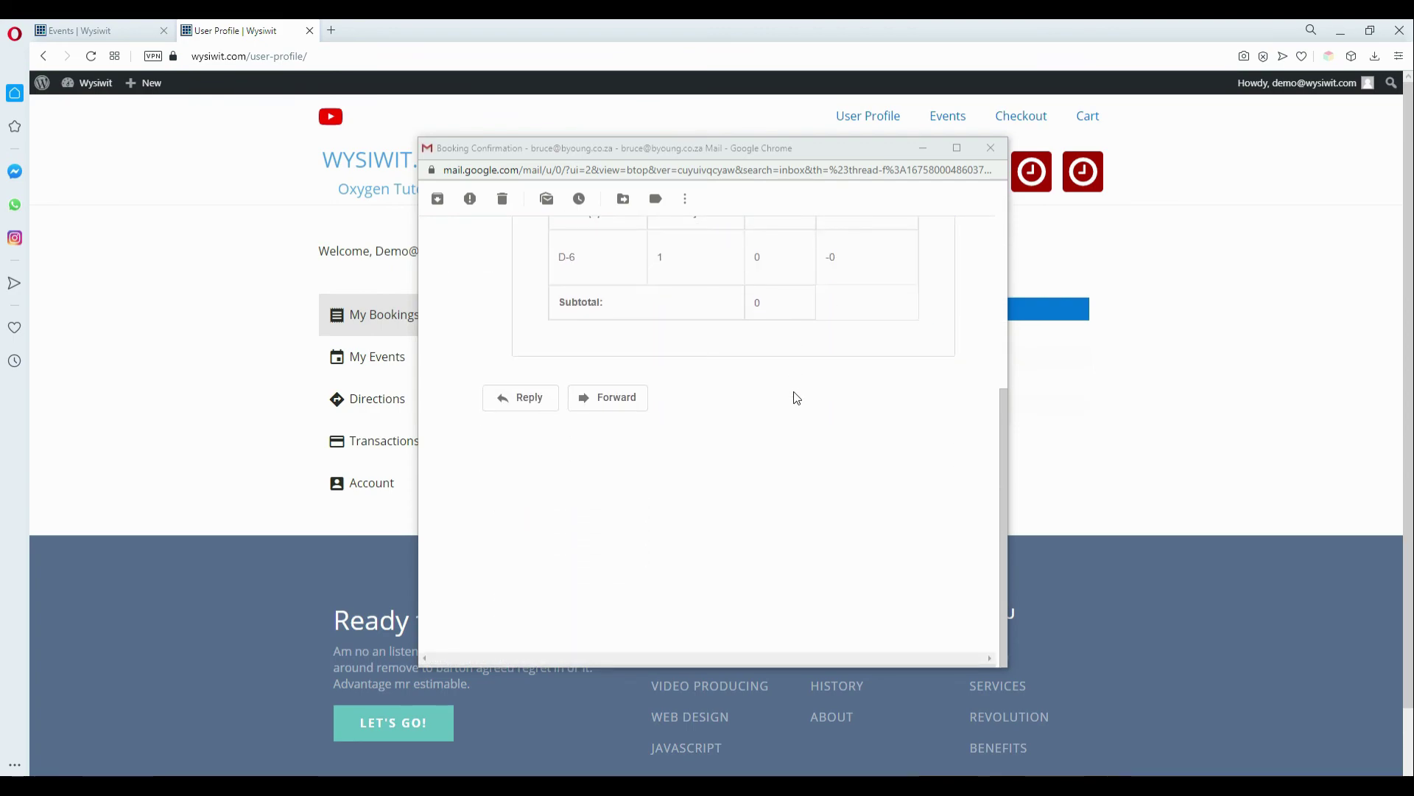
scroll(798, 402, up, 3)
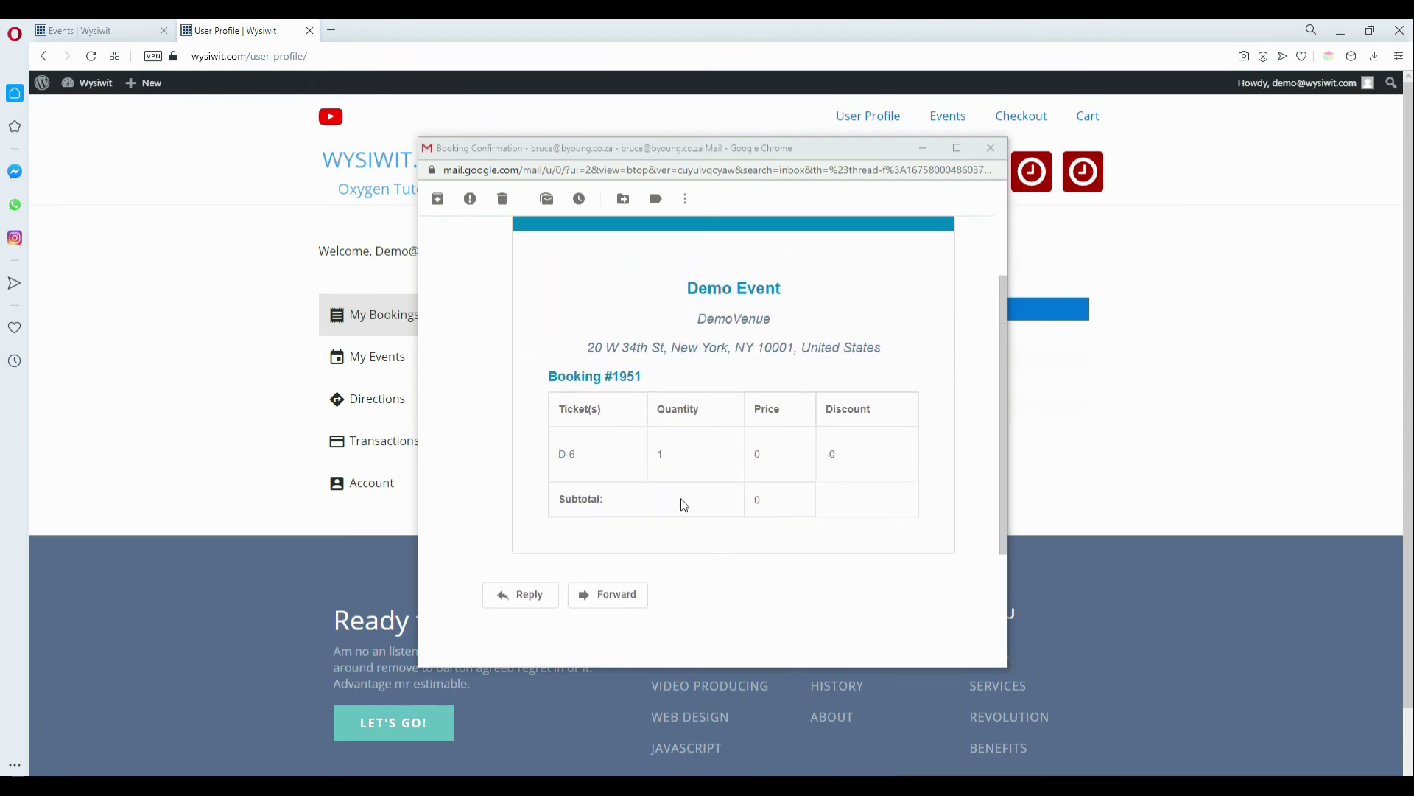
scroll(684, 505, up, 3)
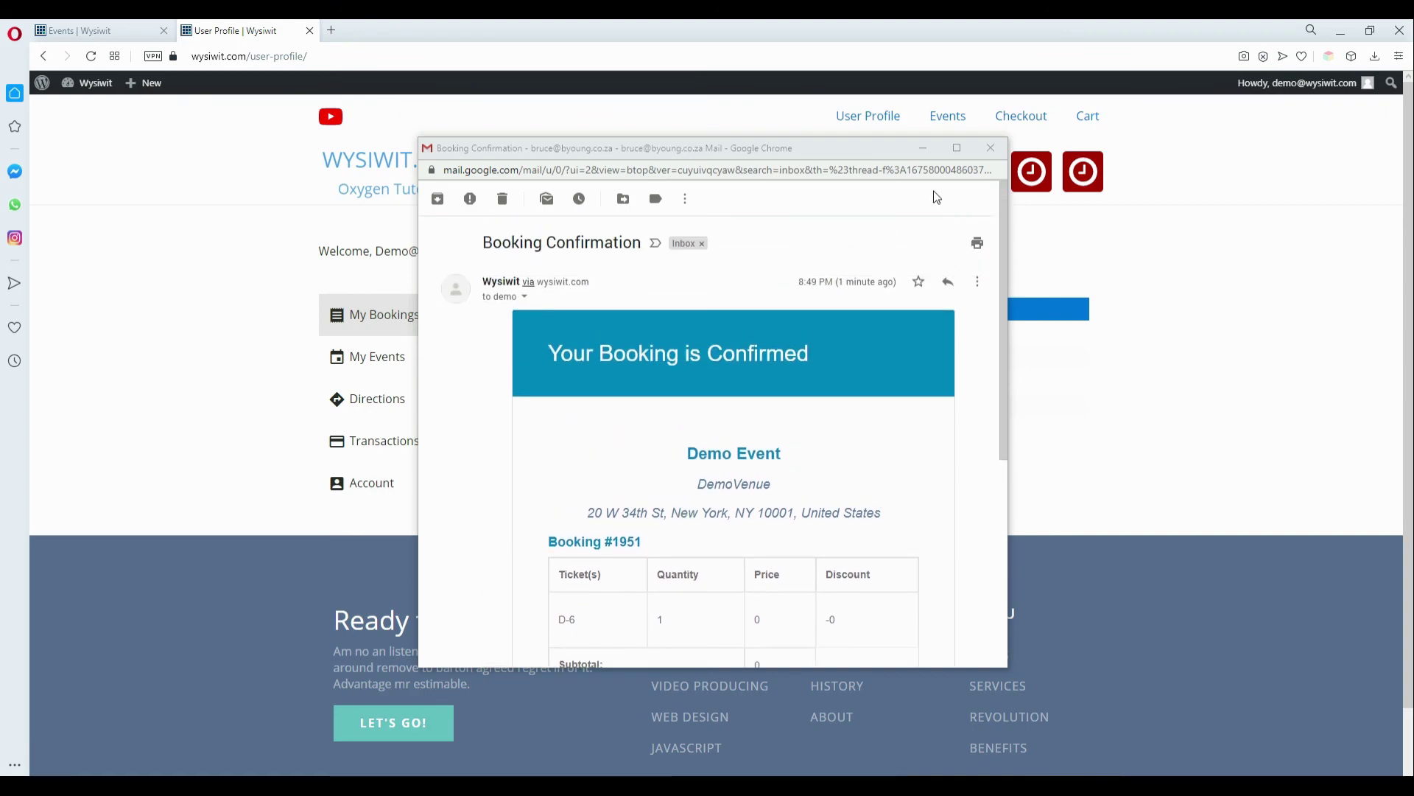
click(990, 148)
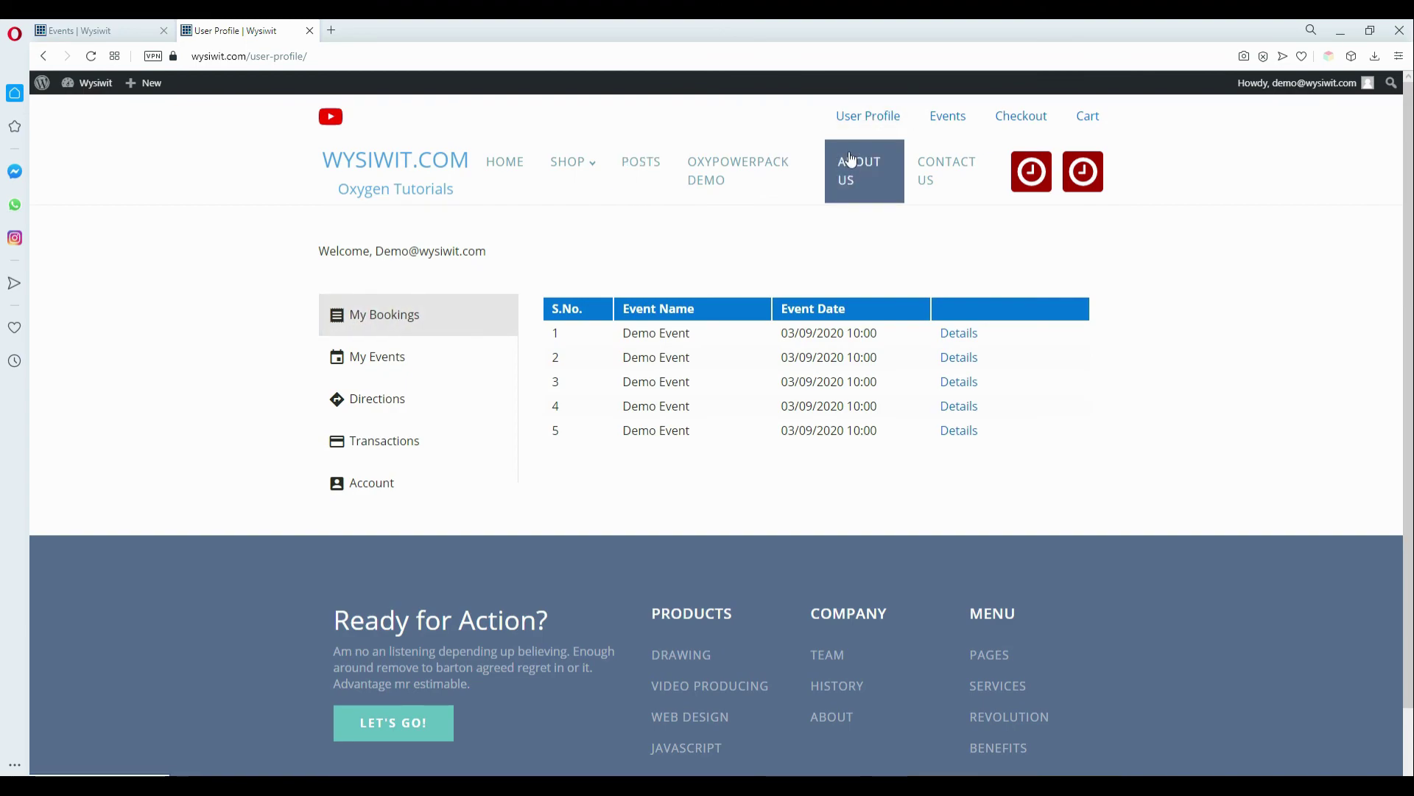
Open the details of the first booking in the list and download the ticket for seat D-6.
click(957, 333)
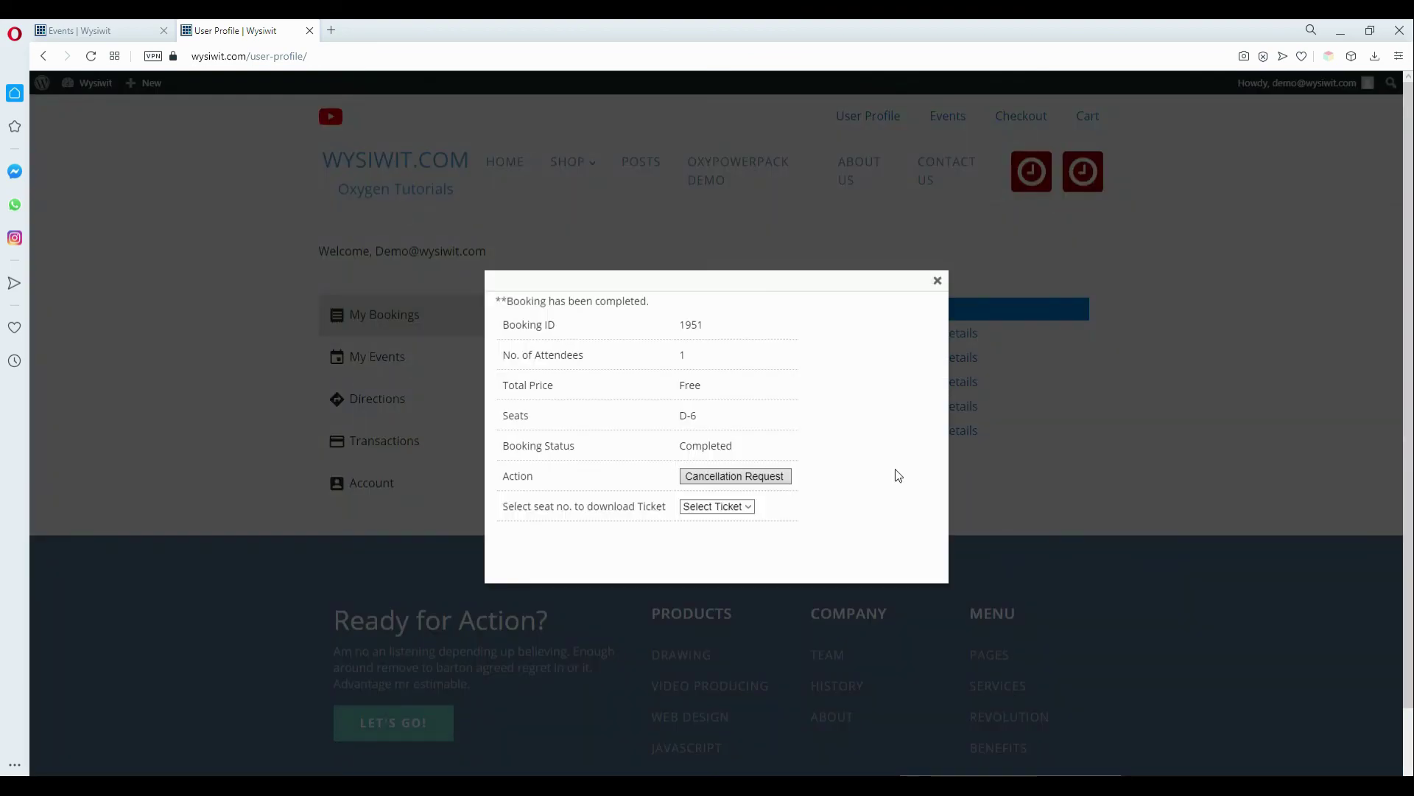
click(748, 507)
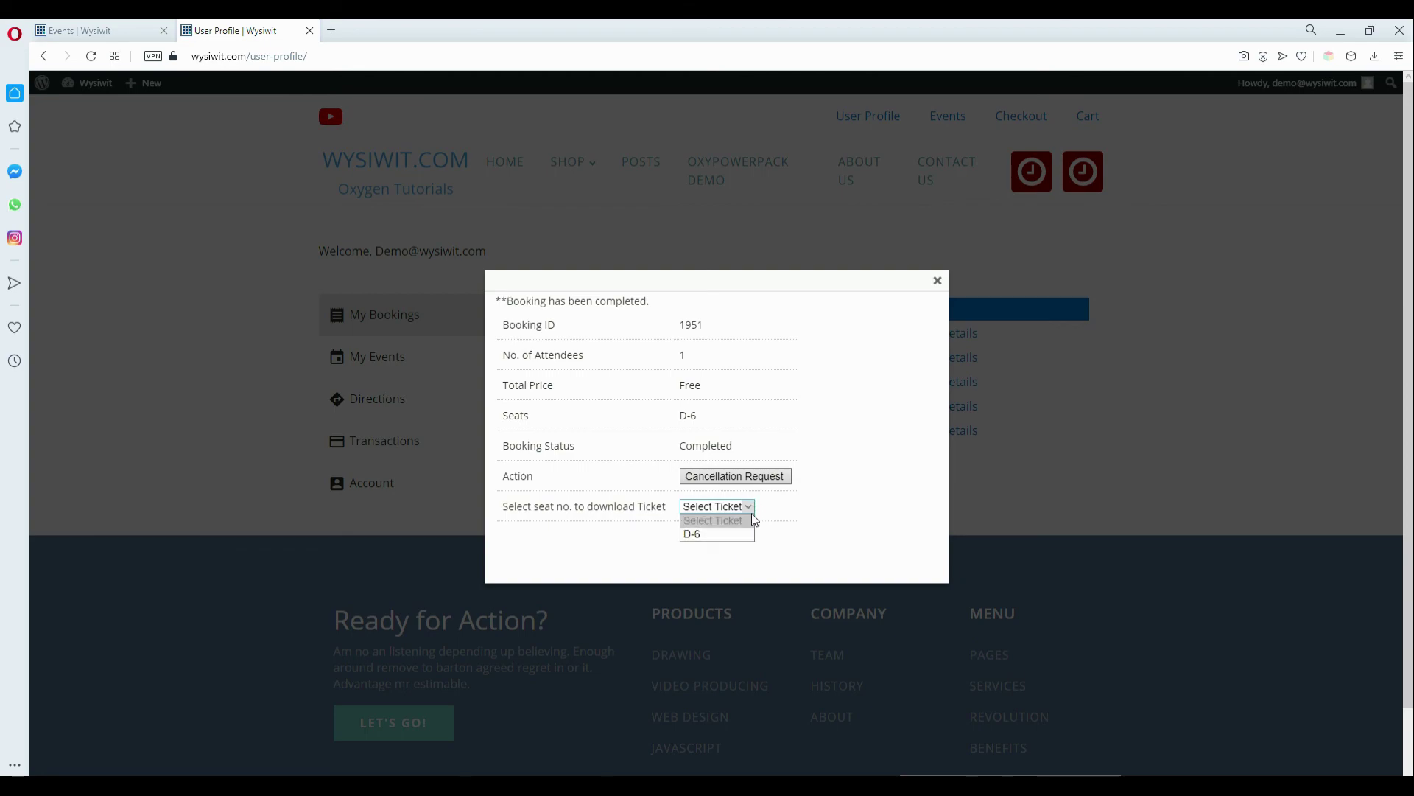
click(709, 534)
click(774, 507)
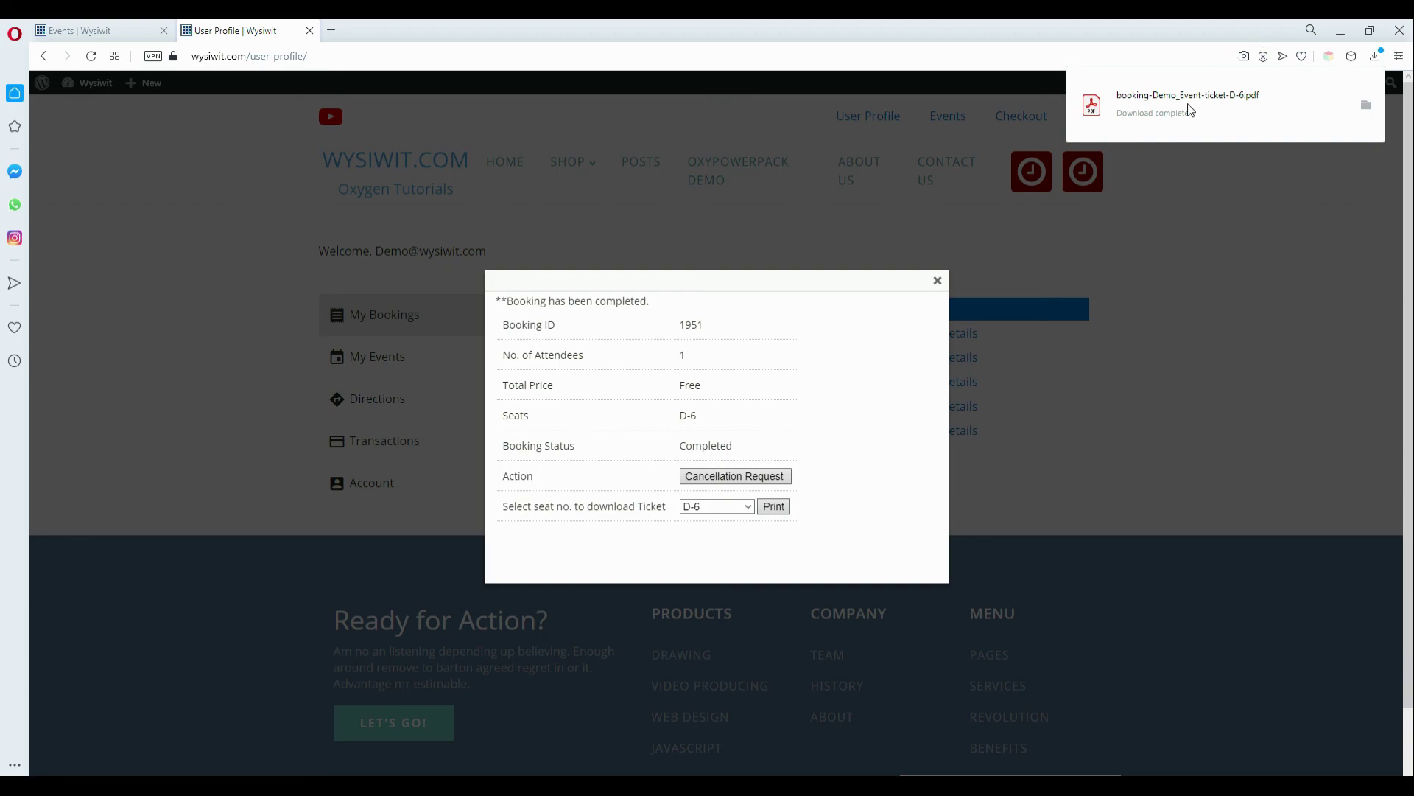
Examine the downloaded ticket booking-Demo_Event-ticket-D-6.pdf, and close both the ticket and the booking details.
click(1187, 111)
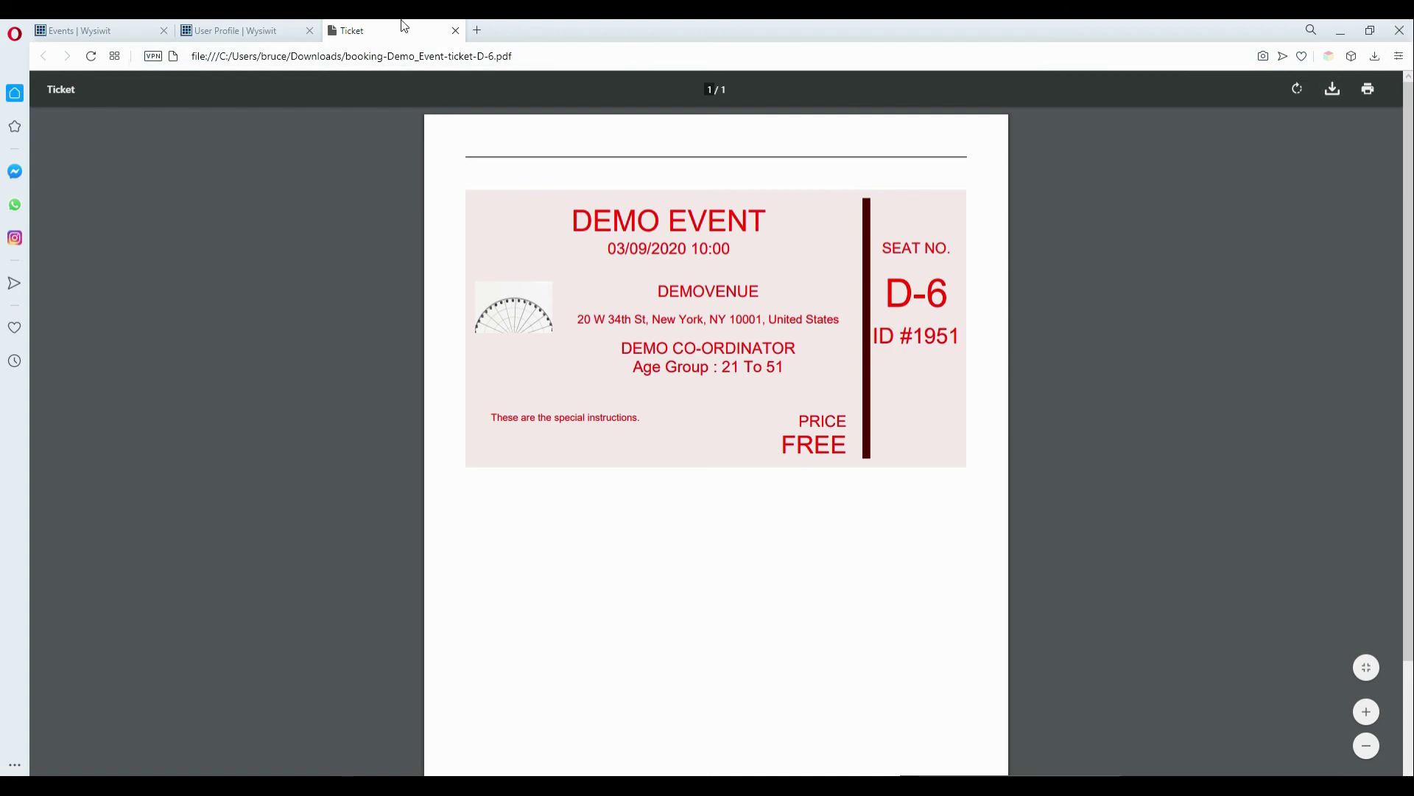
click(455, 31)
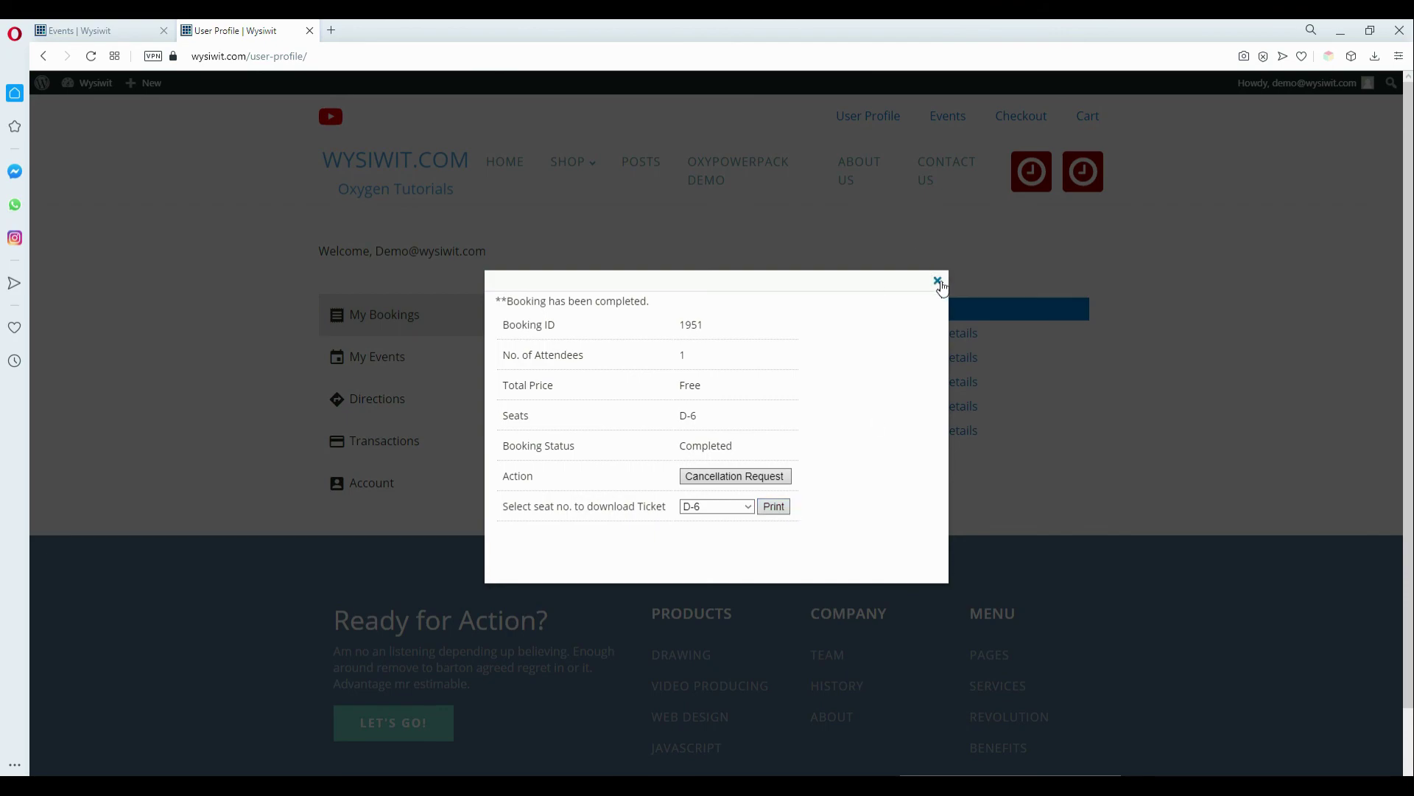
click(938, 281)
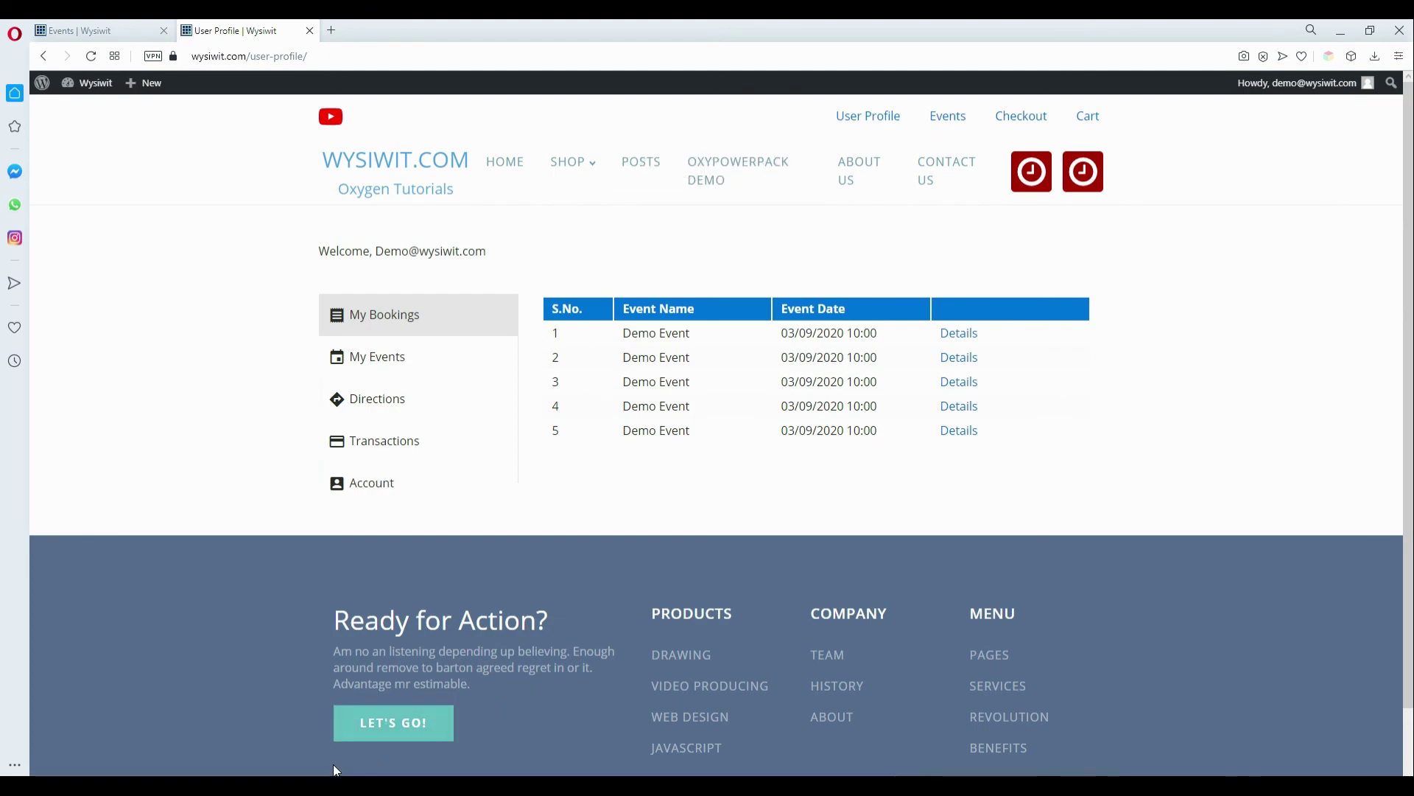
Switch to the WordPress admin in Chrome and bring up the 3 September 2020 Demo Event's summary in the EventPrime calendar.
mouse_move(327, 786)
click(327, 736)
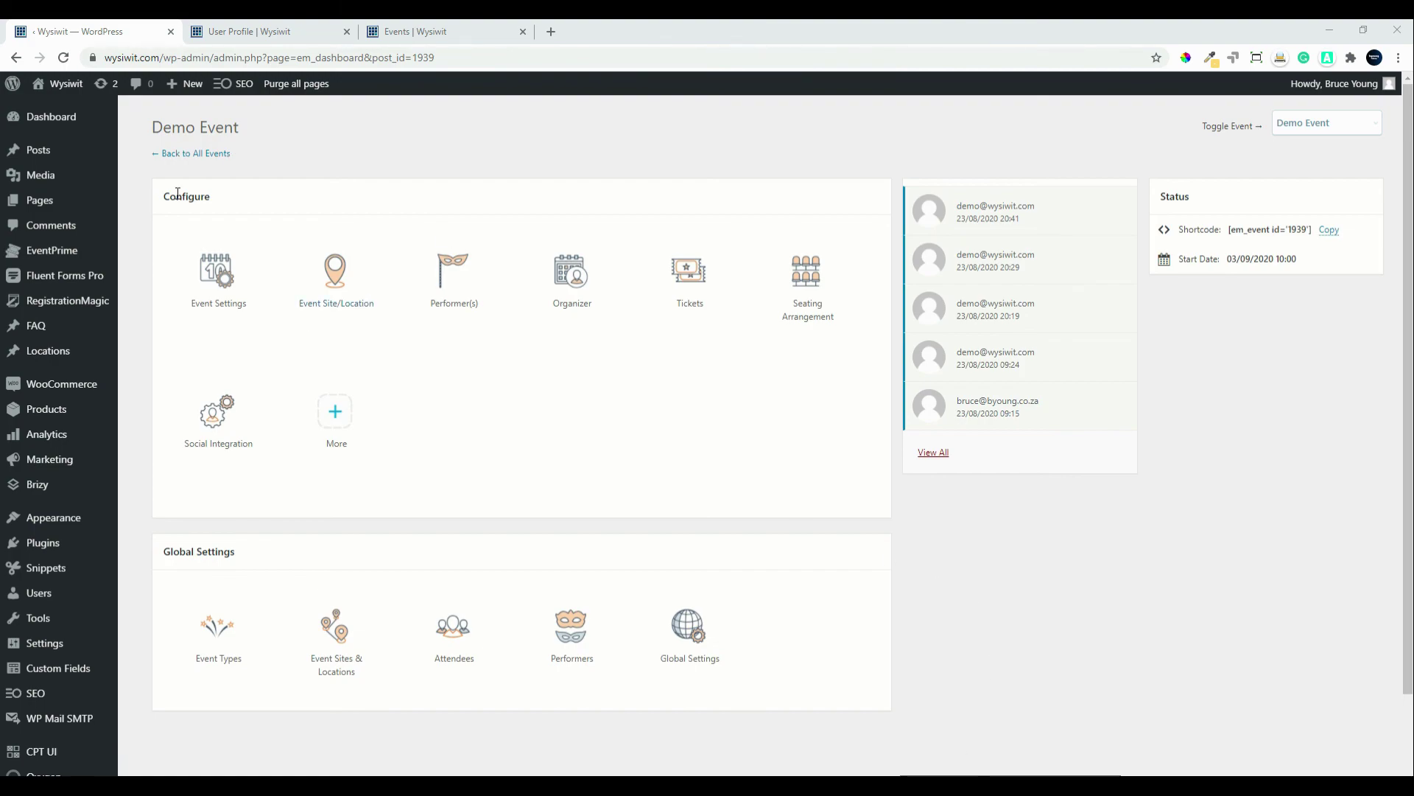
click(41, 252)
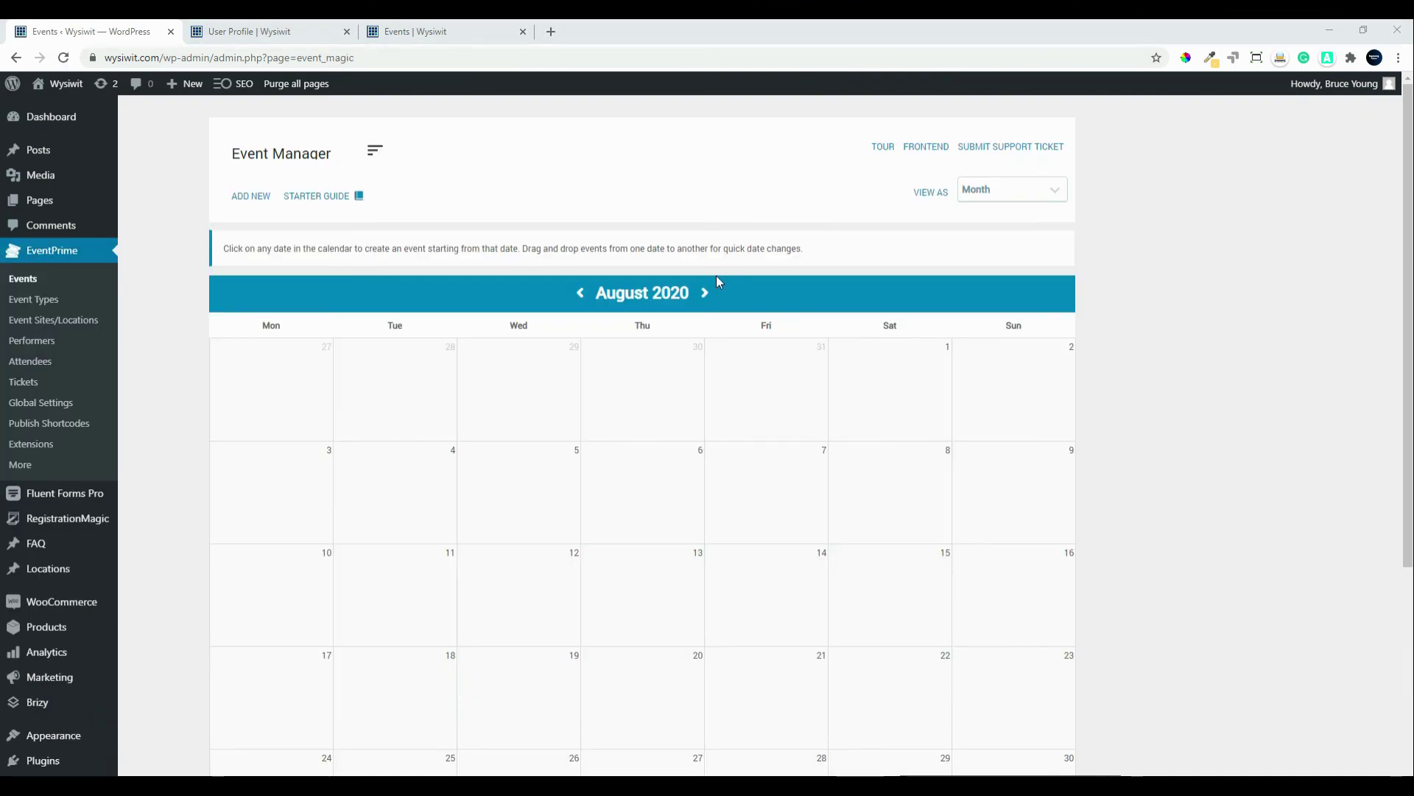
click(705, 295)
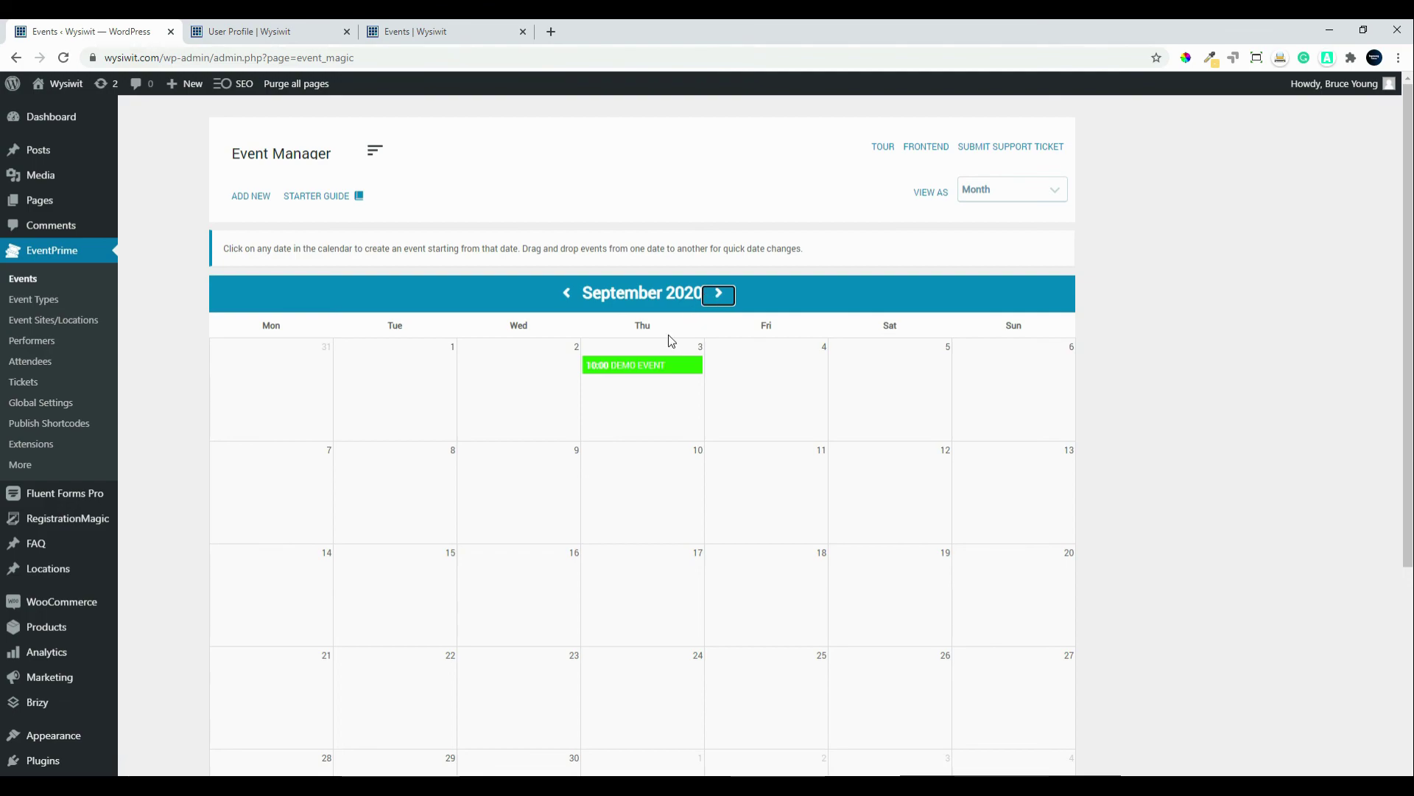
mouse_move(661, 367)
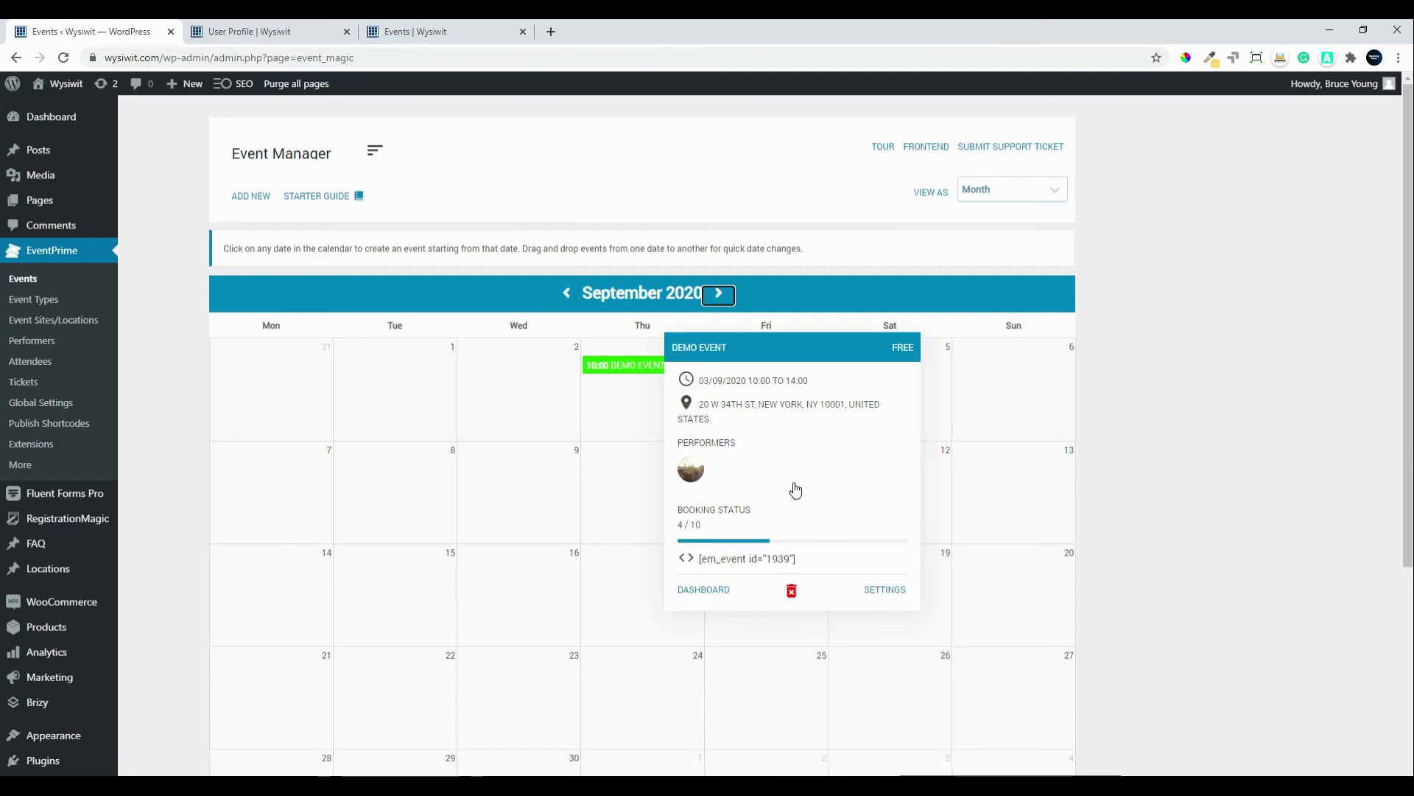